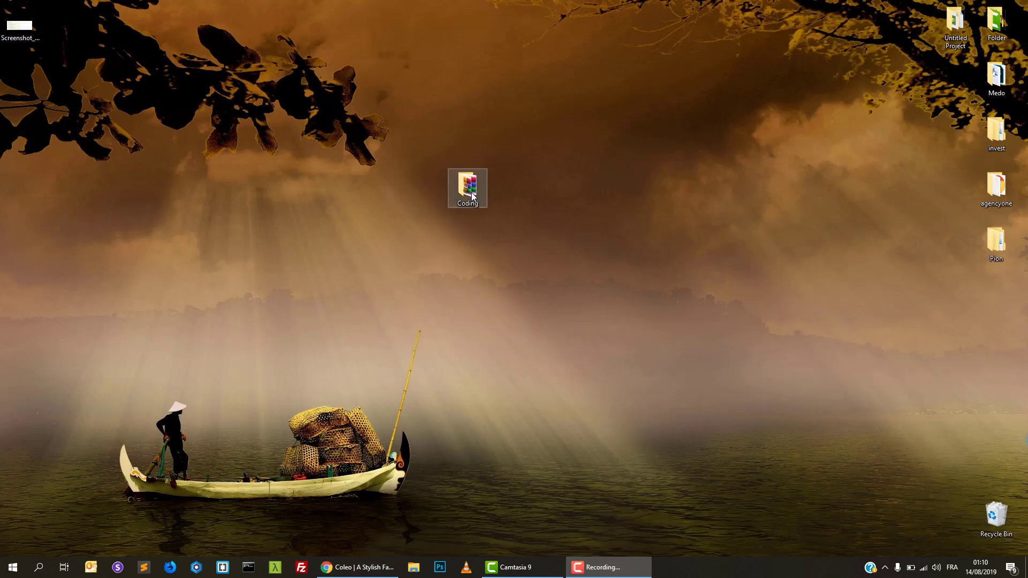
Switch to Chrome and examine the Coleo theme's ThemeForest page for its price, author, sales, rating and update details.
{"action": "key", "text": "alt+Tab"}
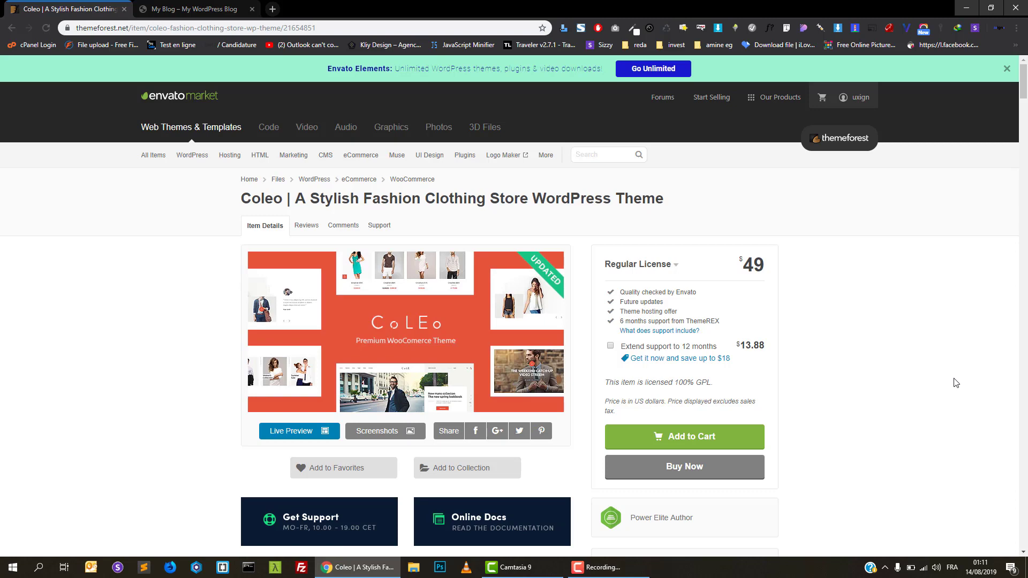
{"action": "scroll", "coordinate": [891, 380], "scroll_direction": "down", "scroll_amount": 2}
{"action": "scroll", "coordinate": [898, 359], "scroll_direction": "up", "scroll_amount": 2}
{"action": "scroll", "coordinate": [891, 342], "scroll_direction": "down", "scroll_amount": 5}
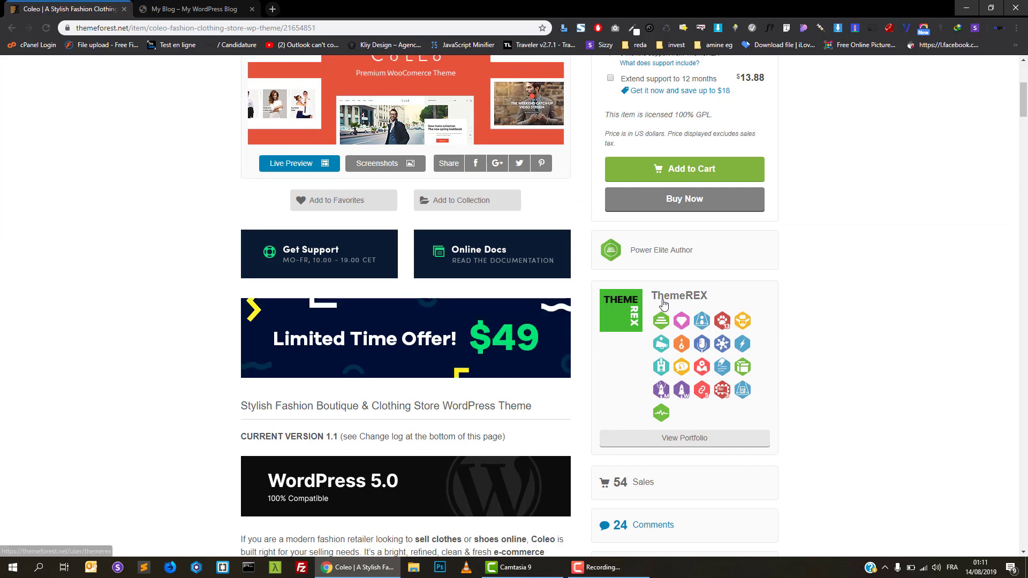
{"action": "scroll", "coordinate": [781, 312], "scroll_direction": "down", "scroll_amount": 2}
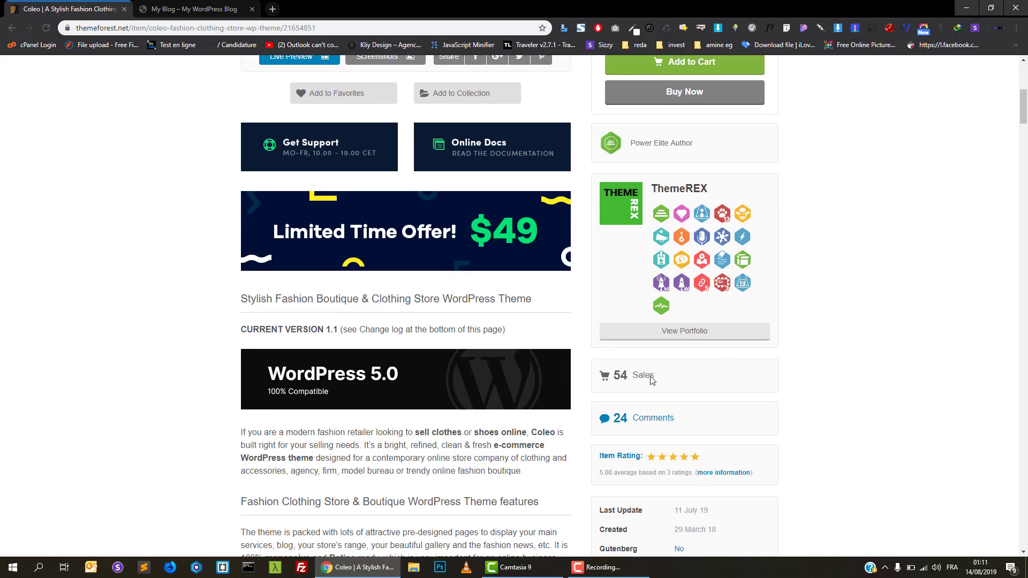
{"action": "double_click", "coordinate": [648, 376]}
{"action": "left_click", "coordinate": [705, 384]}
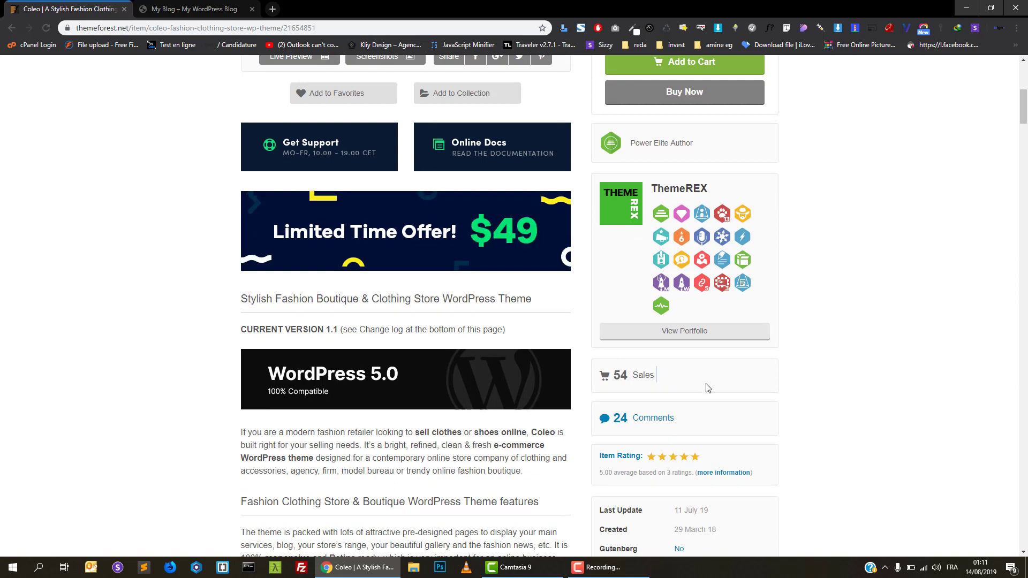
{"action": "scroll", "coordinate": [717, 386], "scroll_direction": "down", "scroll_amount": 2}
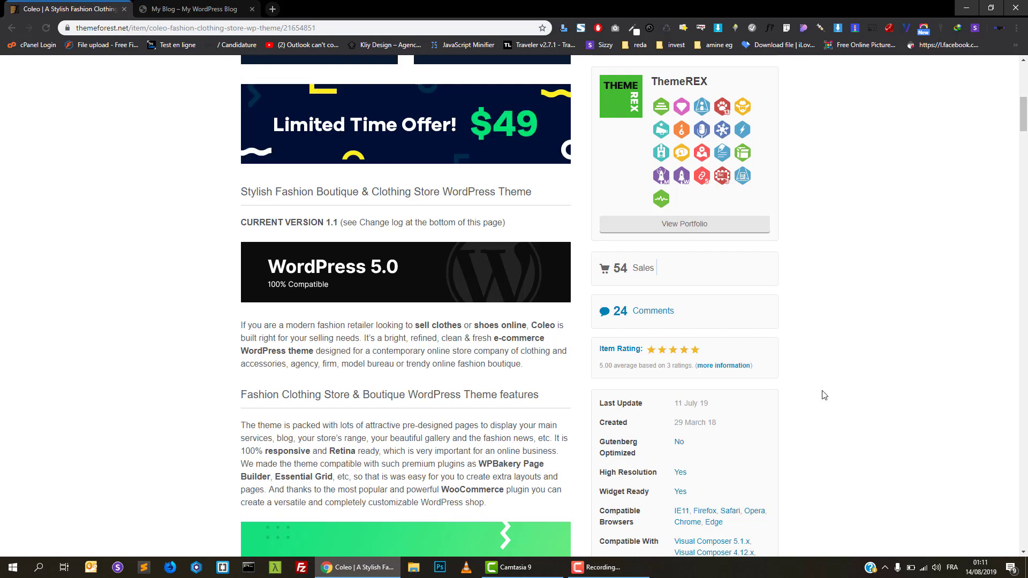
{"action": "scroll", "coordinate": [824, 395], "scroll_direction": "up", "scroll_amount": 9}
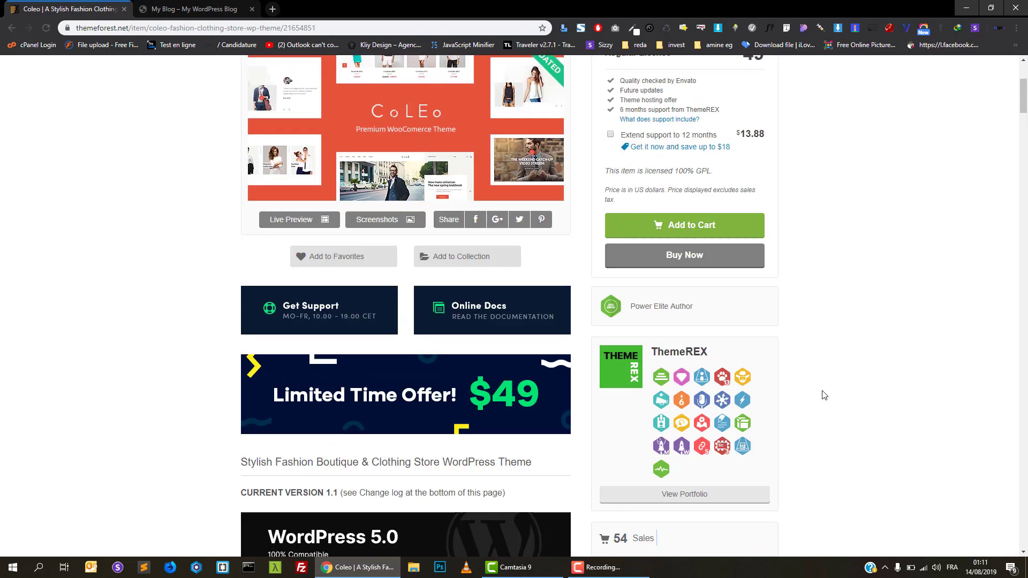
Read through the Coleo theme's description, including compatibility, pre-built pages, supported plugins, key features and change log.
{"action": "scroll", "coordinate": [825, 396], "scroll_direction": "down", "scroll_amount": 10}
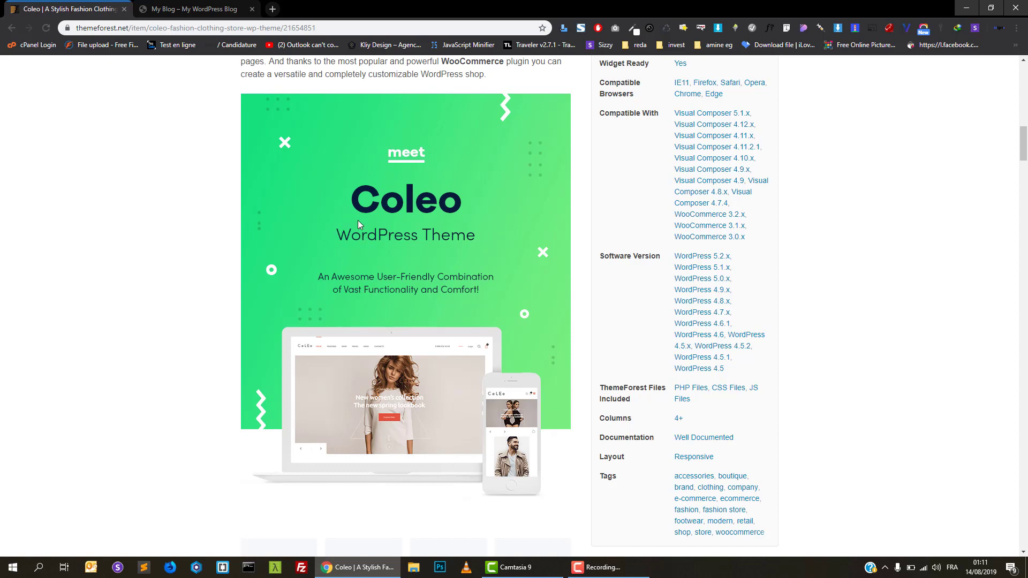
{"action": "scroll", "coordinate": [359, 224], "scroll_direction": "down", "scroll_amount": 5}
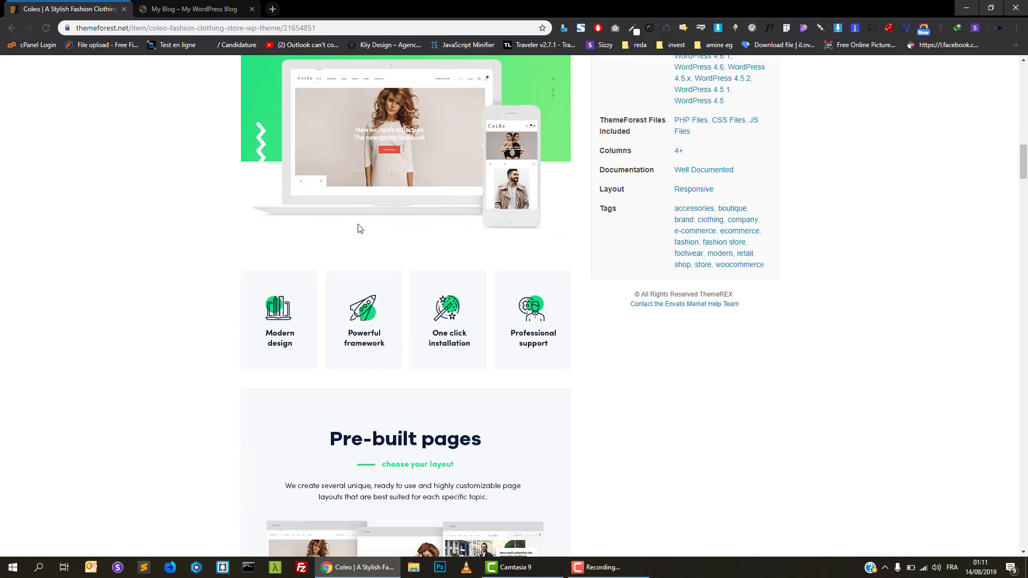
{"action": "scroll", "coordinate": [358, 229], "scroll_direction": "down", "scroll_amount": 4}
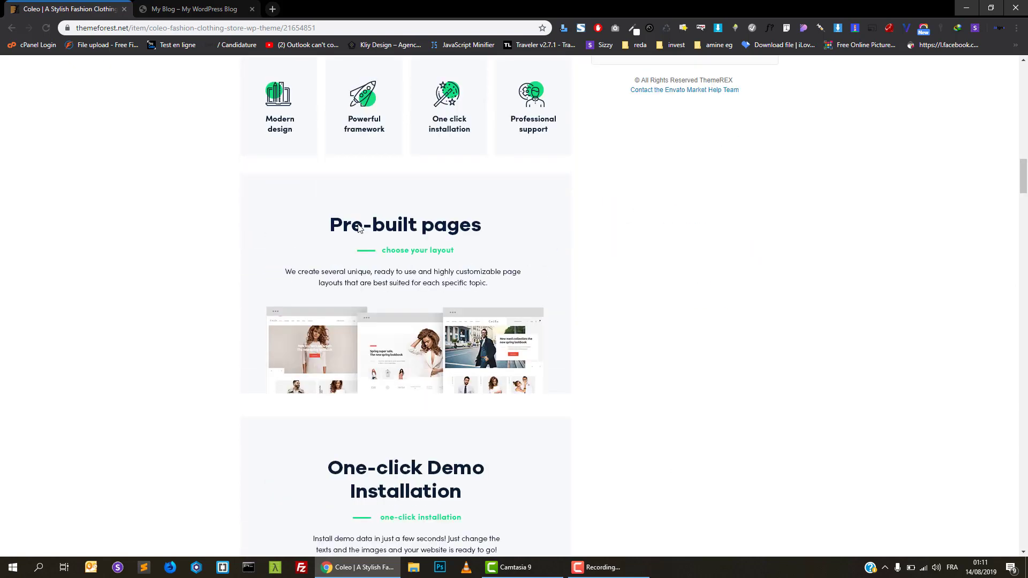
{"action": "scroll", "coordinate": [359, 227], "scroll_direction": "down", "scroll_amount": 1}
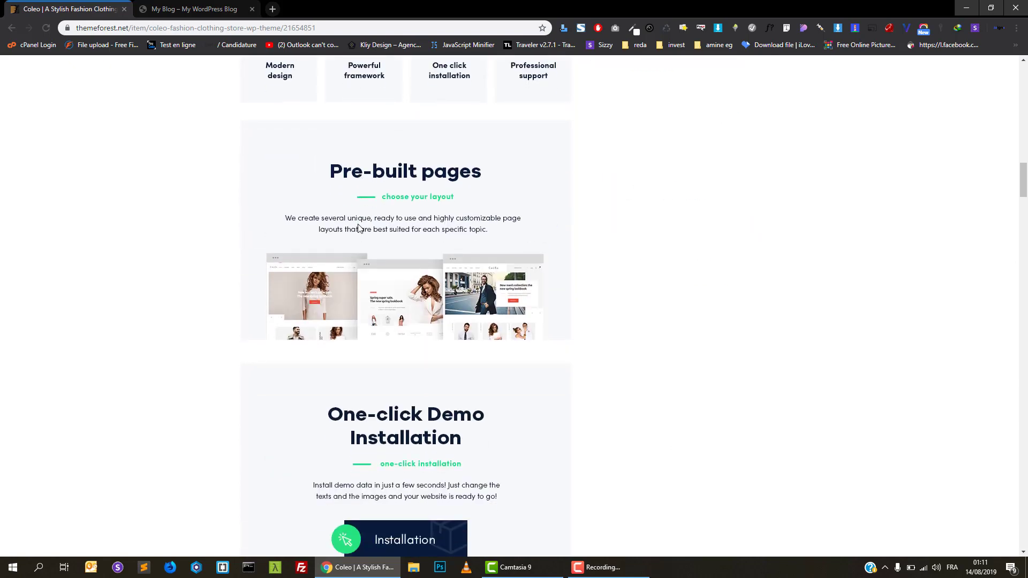
{"action": "scroll", "coordinate": [358, 229], "scroll_direction": "down", "scroll_amount": 13}
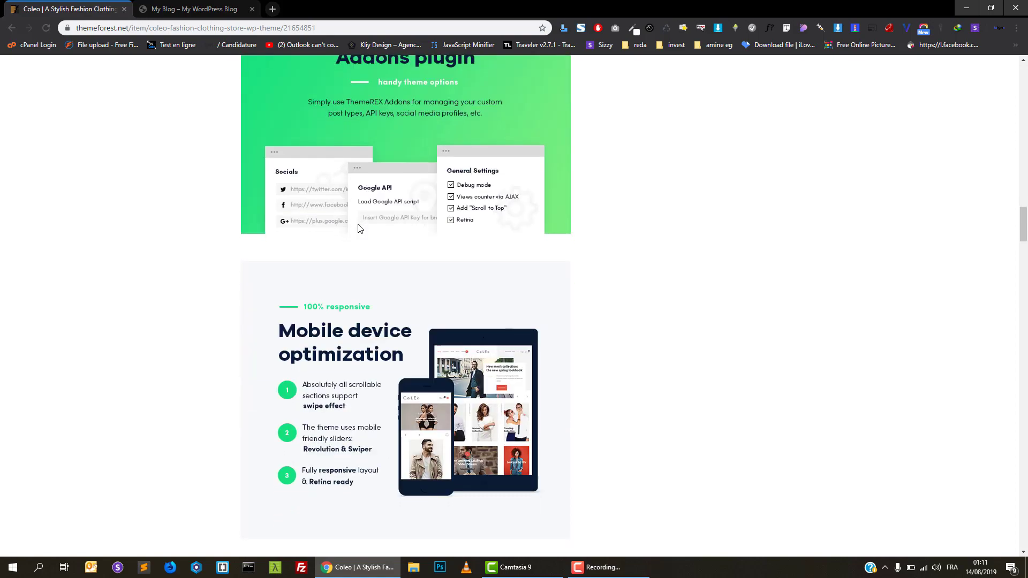
{"action": "scroll", "coordinate": [360, 229], "scroll_direction": "down", "scroll_amount": 18}
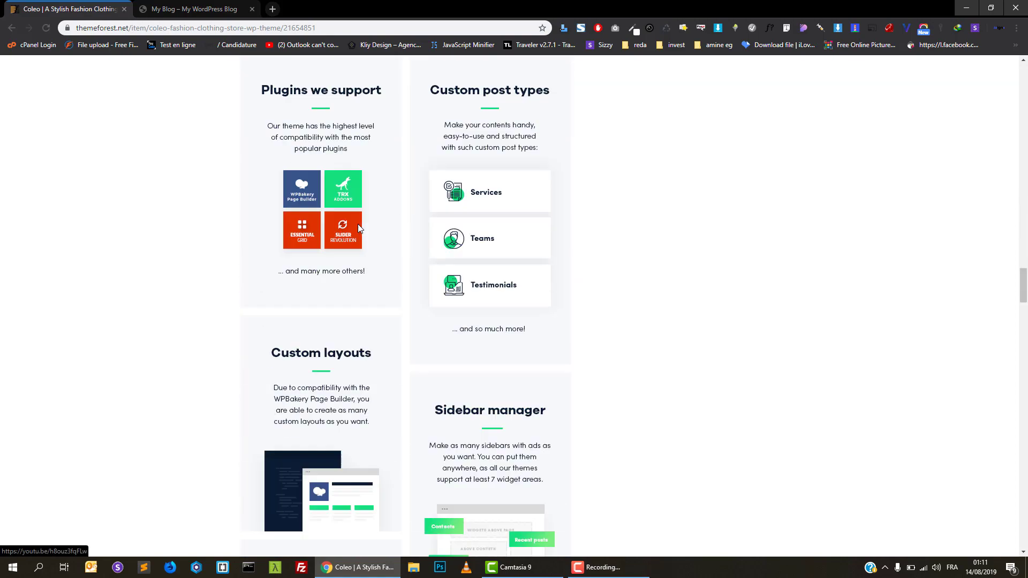
{"action": "scroll", "coordinate": [358, 227], "scroll_direction": "down", "scroll_amount": 18}
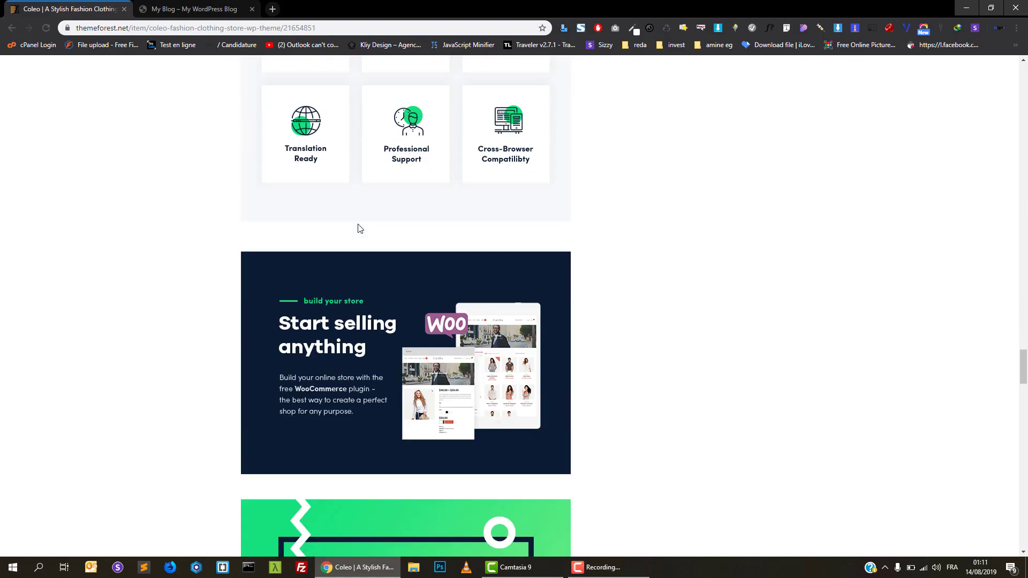
{"action": "scroll", "coordinate": [359, 228], "scroll_direction": "down", "scroll_amount": 12}
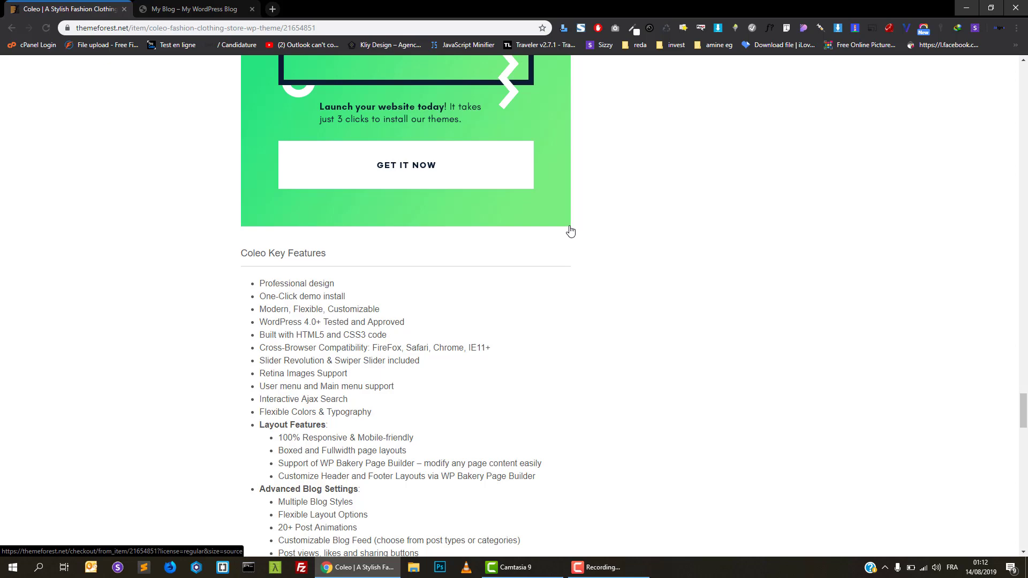
{"action": "scroll", "coordinate": [570, 231], "scroll_direction": "down", "scroll_amount": 10}
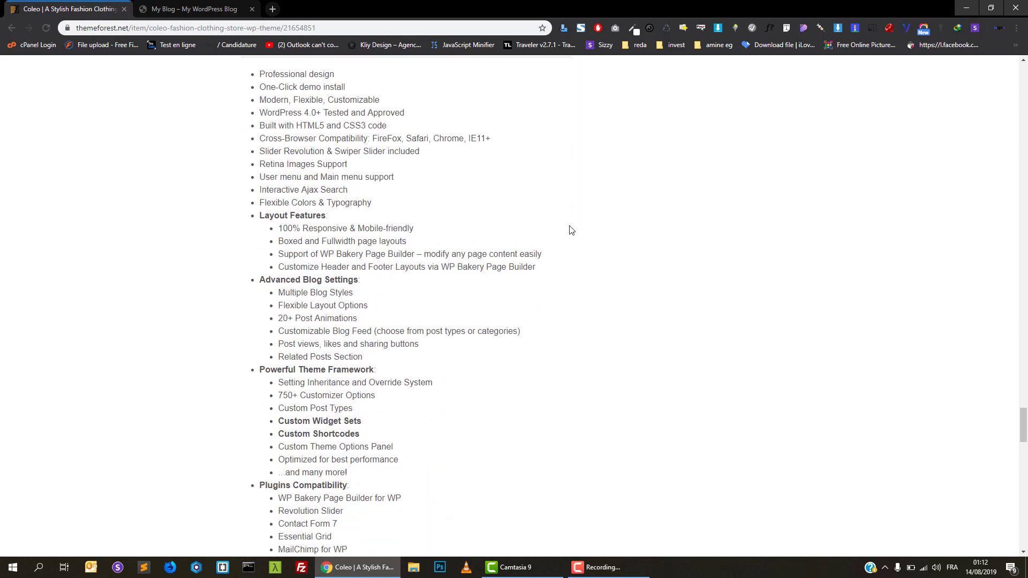
{"action": "scroll", "coordinate": [571, 230], "scroll_direction": "down", "scroll_amount": 7}
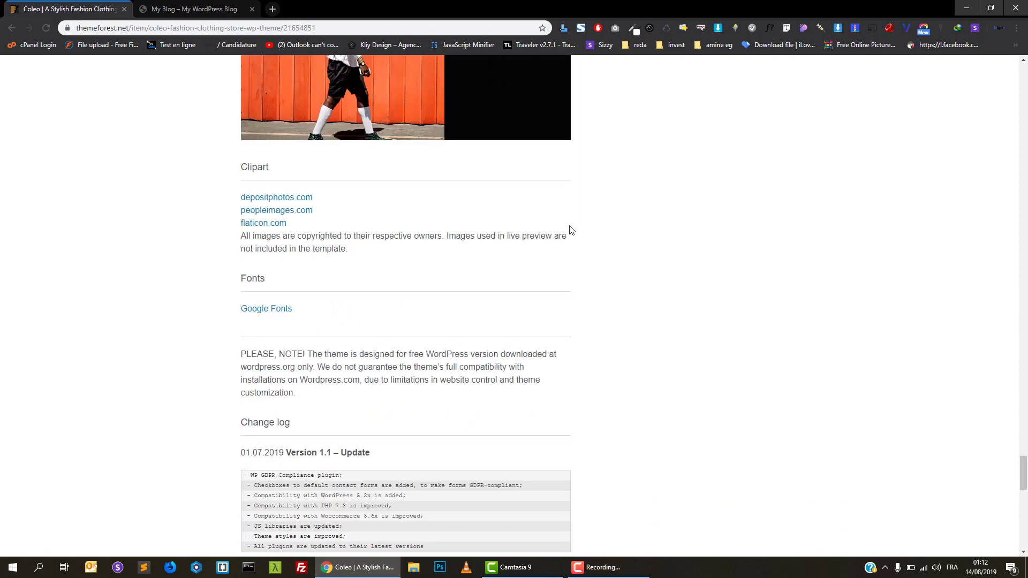
{"action": "scroll", "coordinate": [572, 230], "scroll_direction": "up", "scroll_amount": 20}
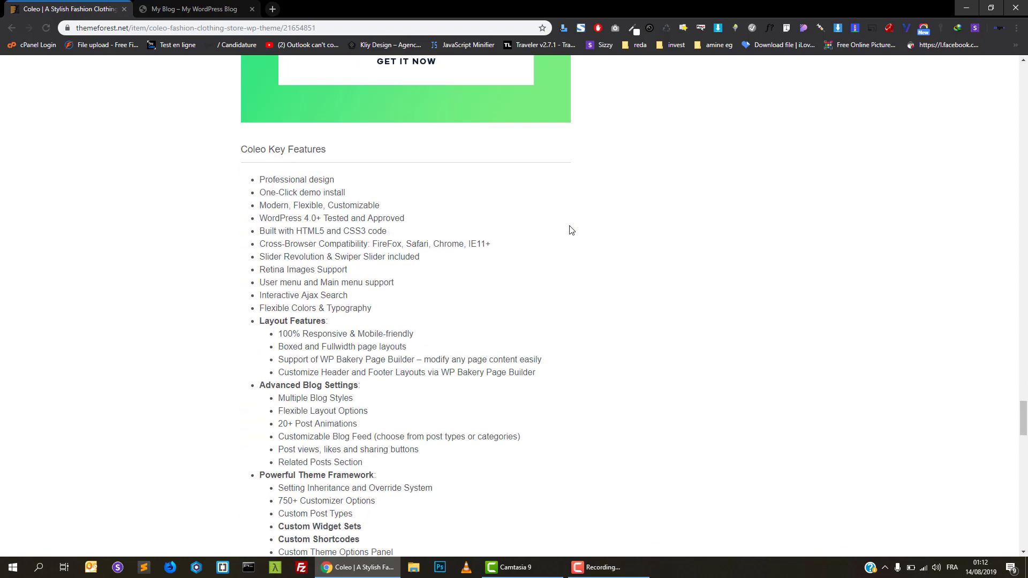
{"action": "scroll", "coordinate": [572, 230], "scroll_direction": "up", "scroll_amount": 20}
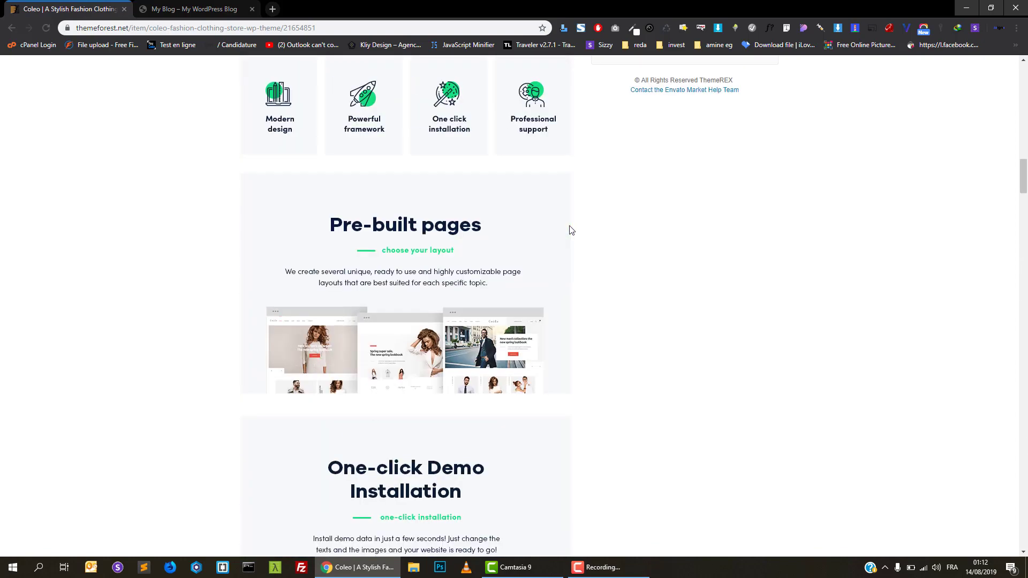
{"action": "scroll", "coordinate": [572, 230], "scroll_direction": "up", "scroll_amount": 10}
Switch to the My Blog site and look over its default WordPress front page.
{"action": "left_click", "coordinate": [194, 9]}
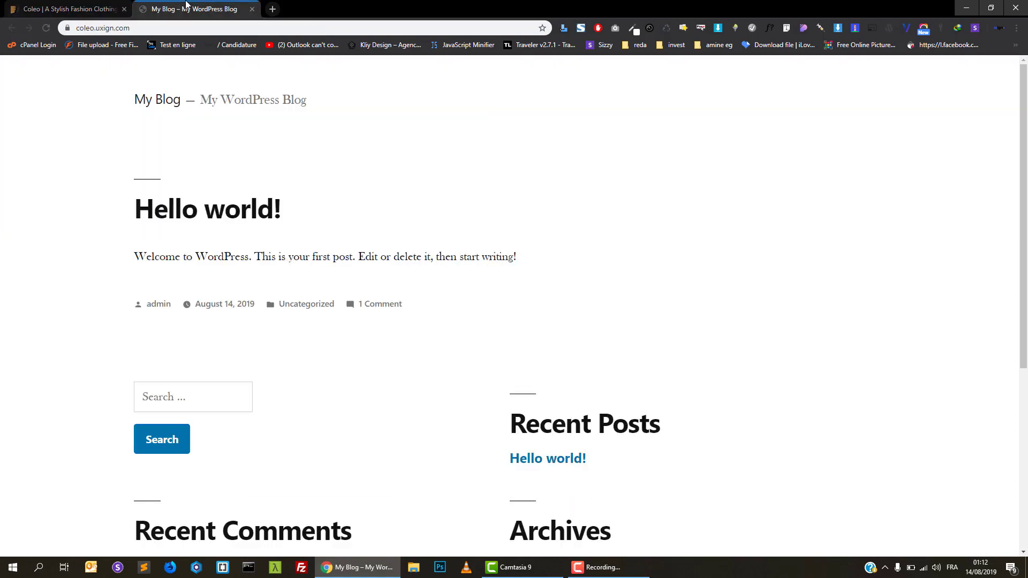
{"action": "scroll", "coordinate": [380, 252], "scroll_direction": "down", "scroll_amount": 5}
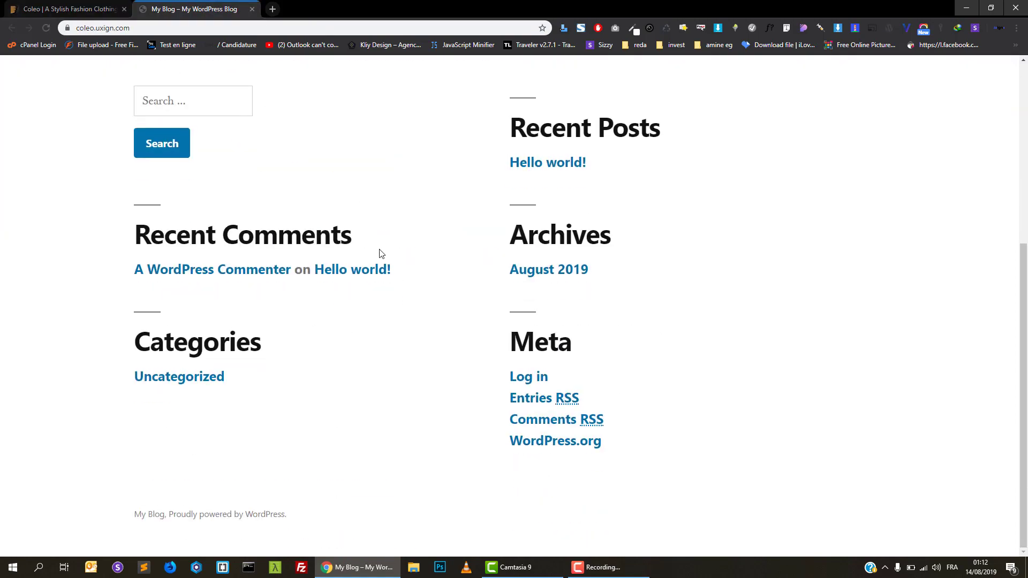
{"action": "scroll", "coordinate": [381, 253], "scroll_direction": "up", "scroll_amount": 5}
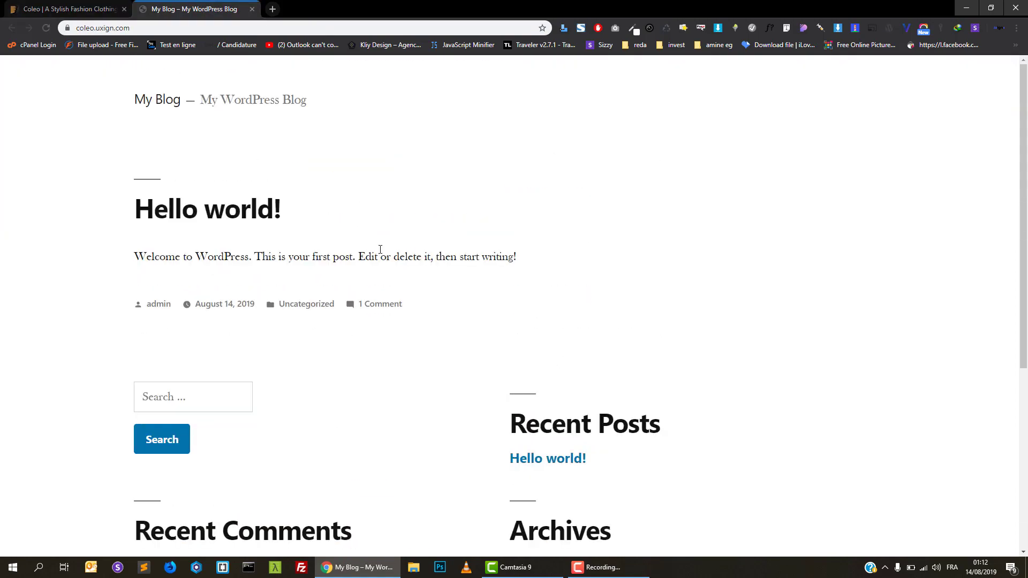
Open the site's admin login page at coleo.uxign.com/wp-admin.
{"action": "left_click", "coordinate": [240, 26]}
{"action": "left_click", "coordinate": [282, 26]}
{"action": "type", "text": "/w"}
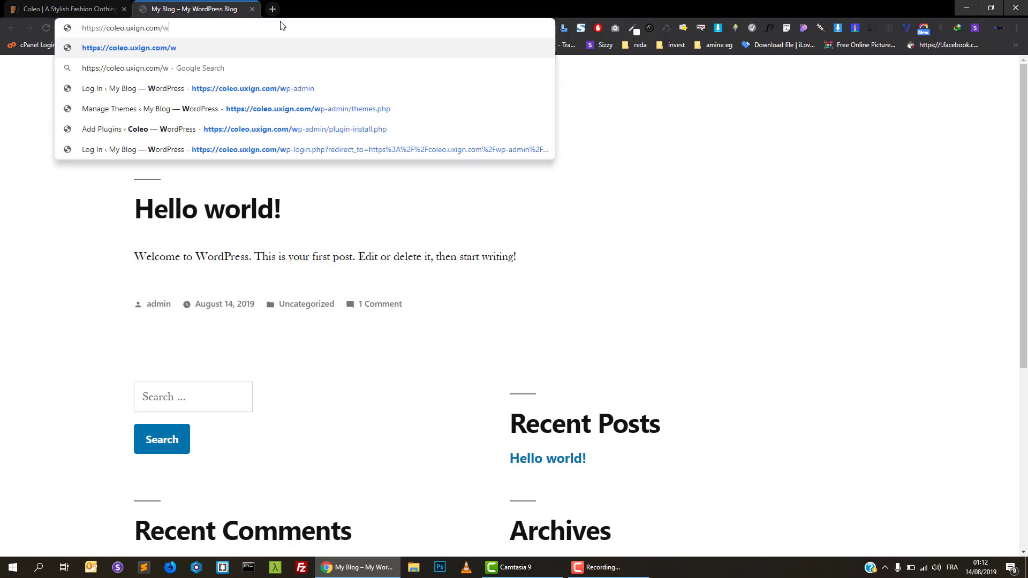
{"action": "type", "text": "p-admin"}
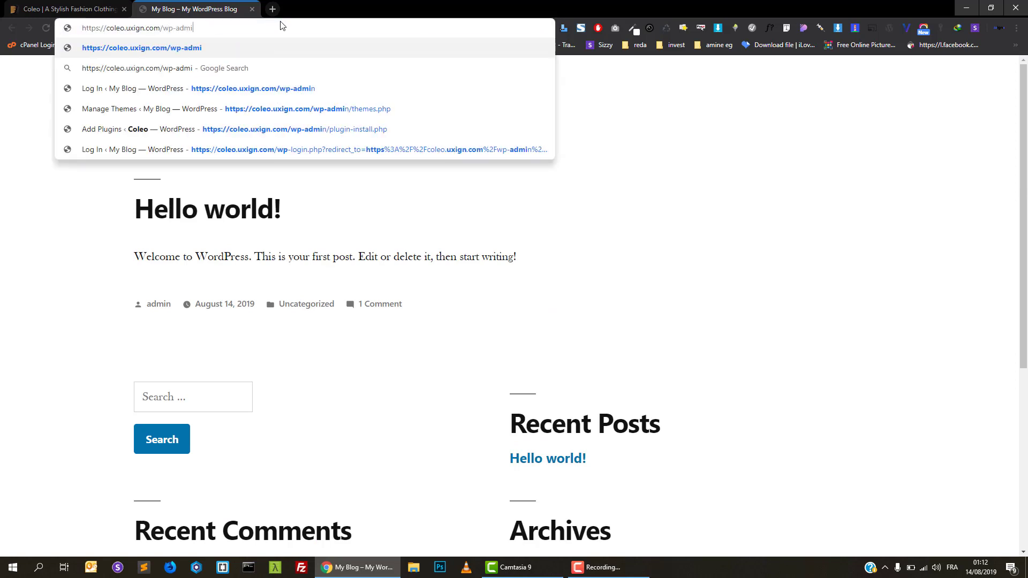
{"action": "key", "text": "Return"}
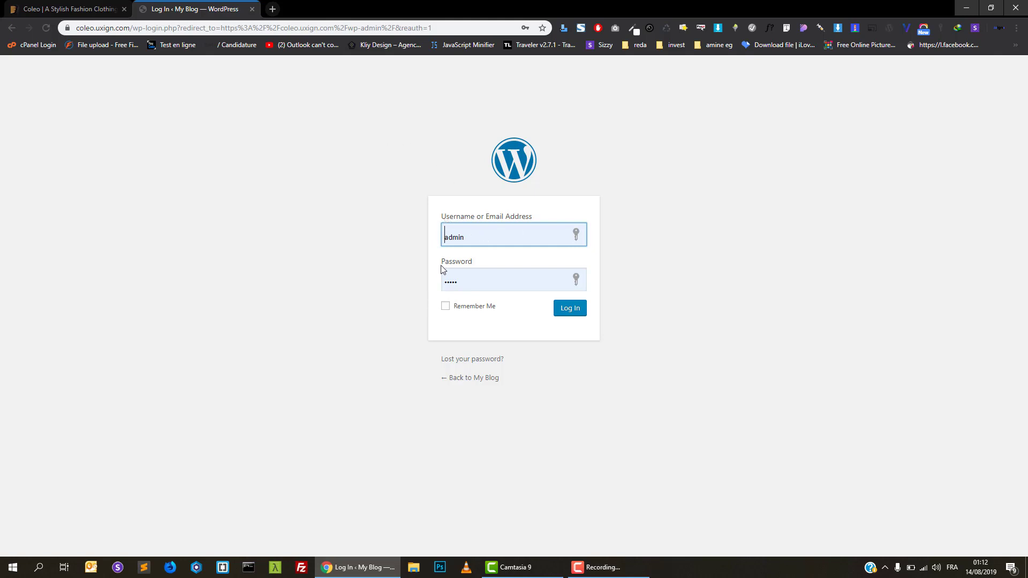
Log in to the WordPress dashboard with the prefilled credentials.
{"action": "left_click", "coordinate": [478, 309]}
{"action": "left_click", "coordinate": [478, 309]}
{"action": "left_click", "coordinate": [567, 307]}
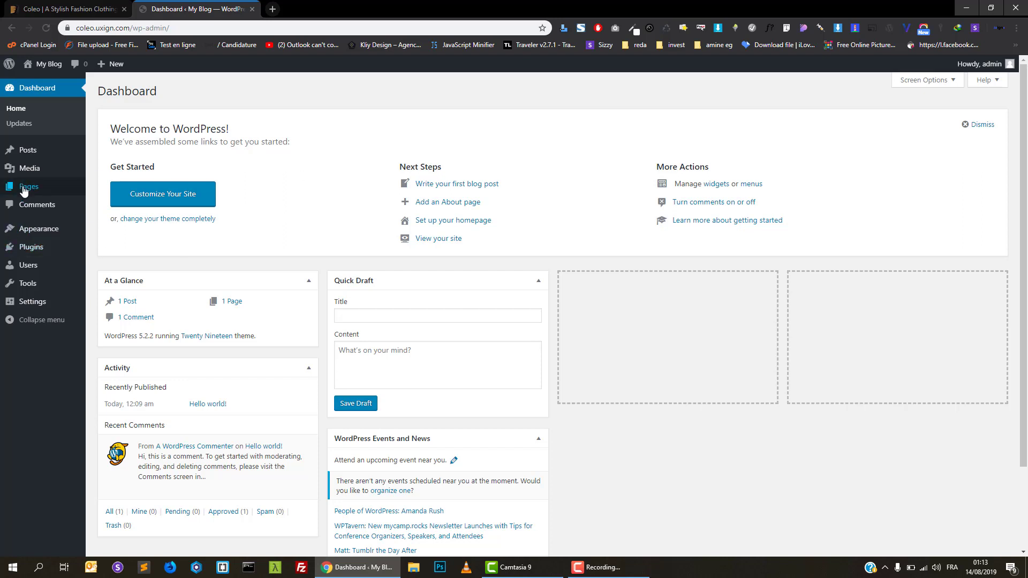
Open the page for adding new media and check the site's maximum upload file size.
{"action": "left_click", "coordinate": [120, 187]}
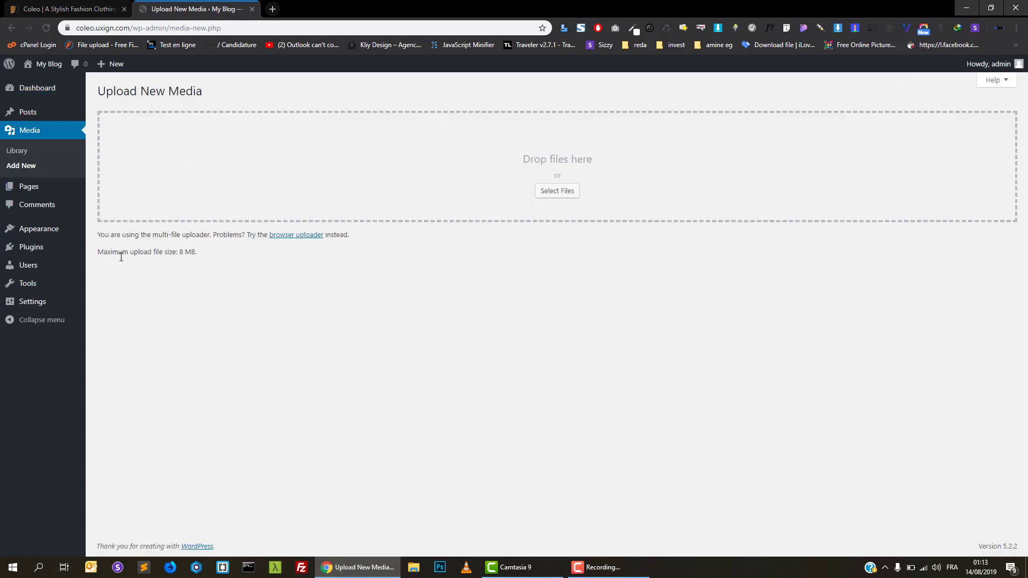
{"action": "left_click_drag", "start_coordinate": [197, 253], "coordinate": [117, 252]}
{"action": "left_click", "coordinate": [167, 255]}
{"action": "triple_click", "coordinate": [179, 252]}
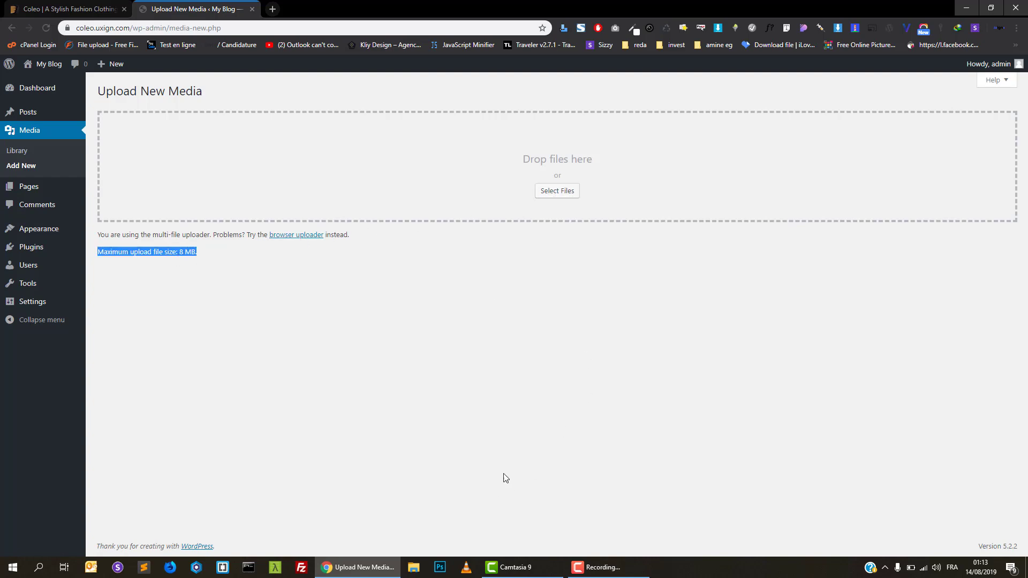
Open the desktop folder Coding, go into coleo_11 down to coleo_v.1.1.0, and check the file size of coleo.zip.
{"action": "left_click", "coordinate": [966, 8]}
{"action": "left_click", "coordinate": [478, 177]}
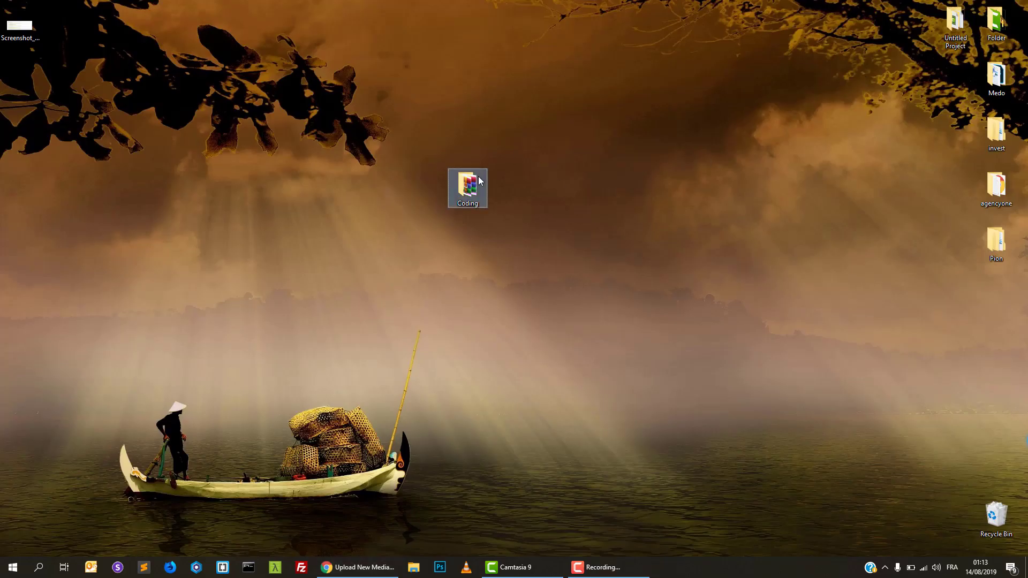
{"action": "double_click", "coordinate": [477, 176]}
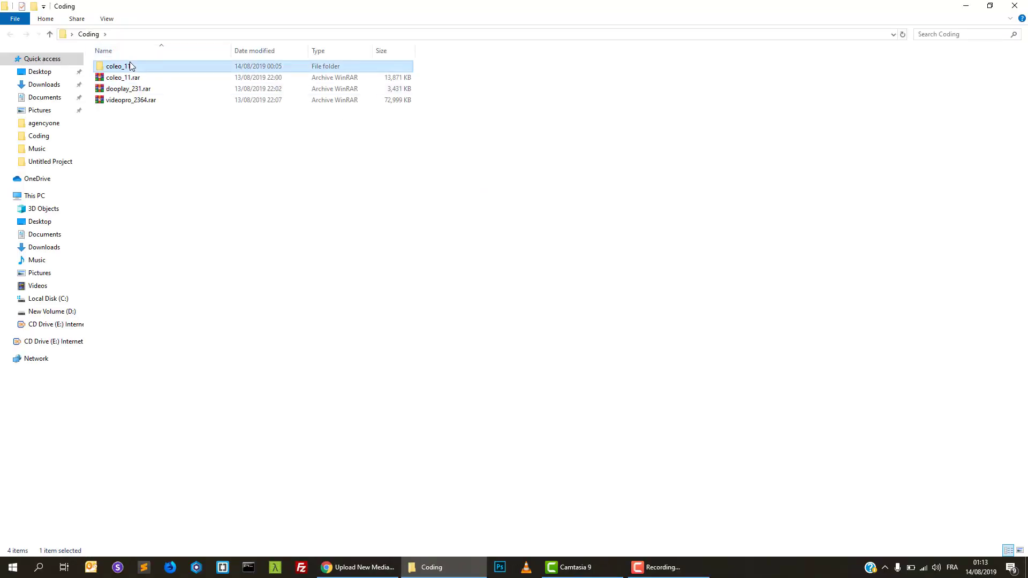
{"action": "double_click", "coordinate": [127, 66]}
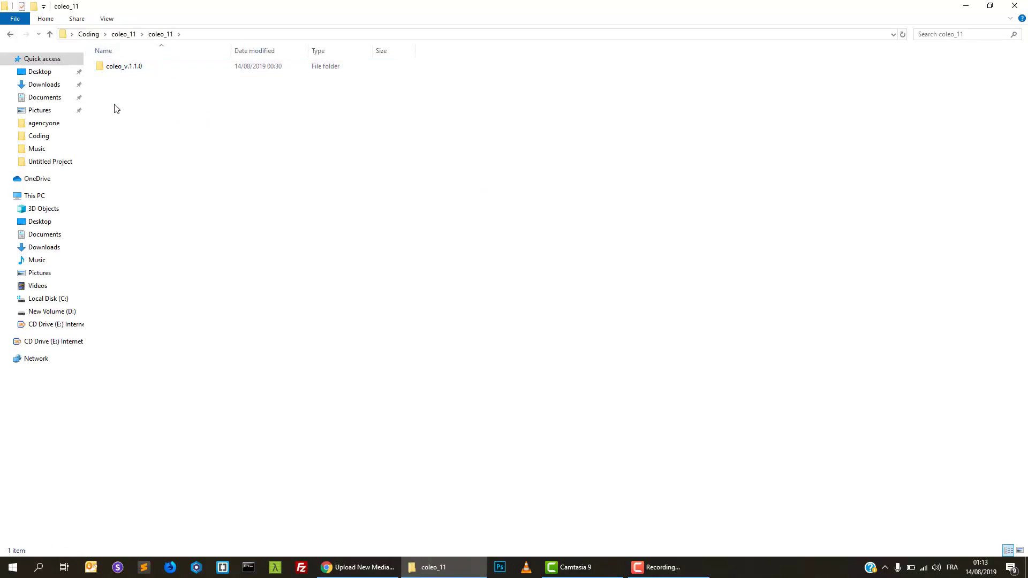
{"action": "double_click", "coordinate": [105, 69]}
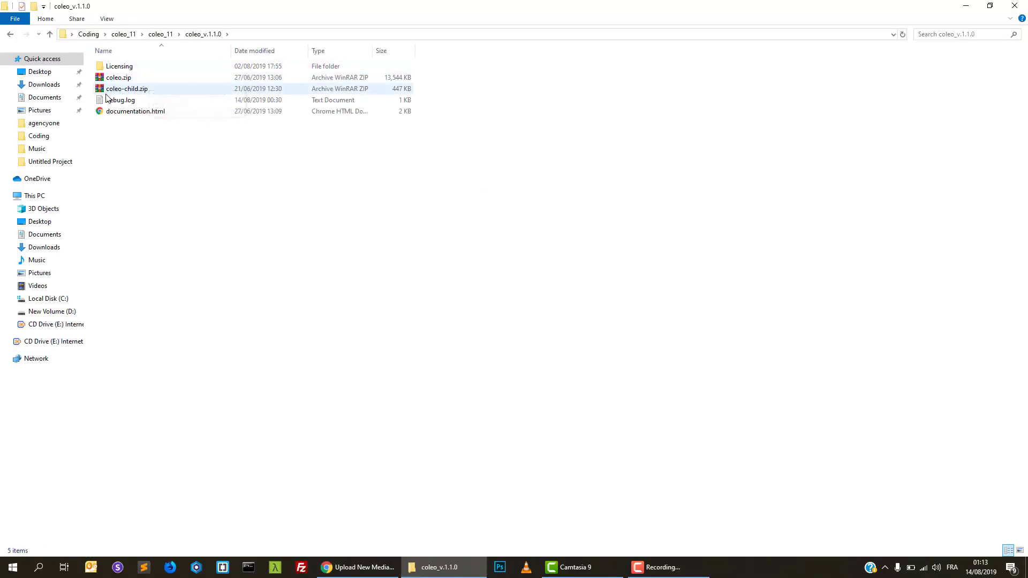
{"action": "left_click", "coordinate": [138, 77]}
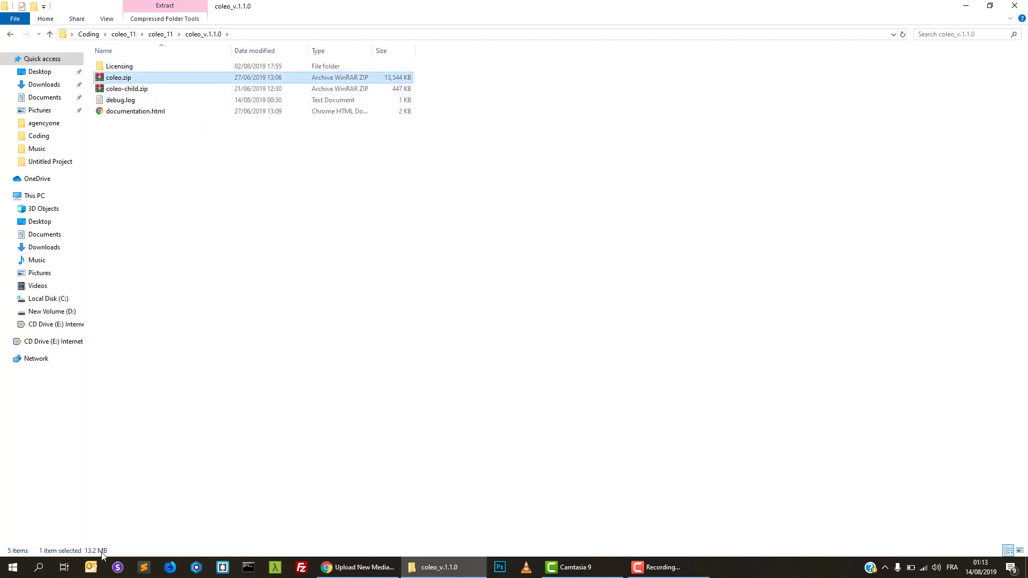
{"action": "left_click", "coordinate": [964, 7]}
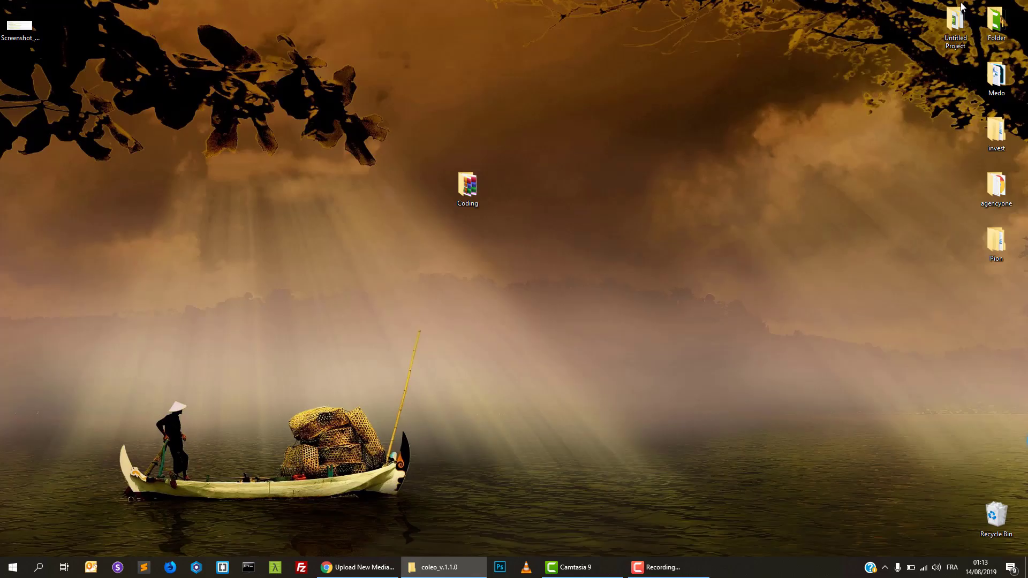
Switch back to the WordPress admin in the browser and search the plugins available for installation for "max size".
{"action": "left_click", "coordinate": [393, 568]}
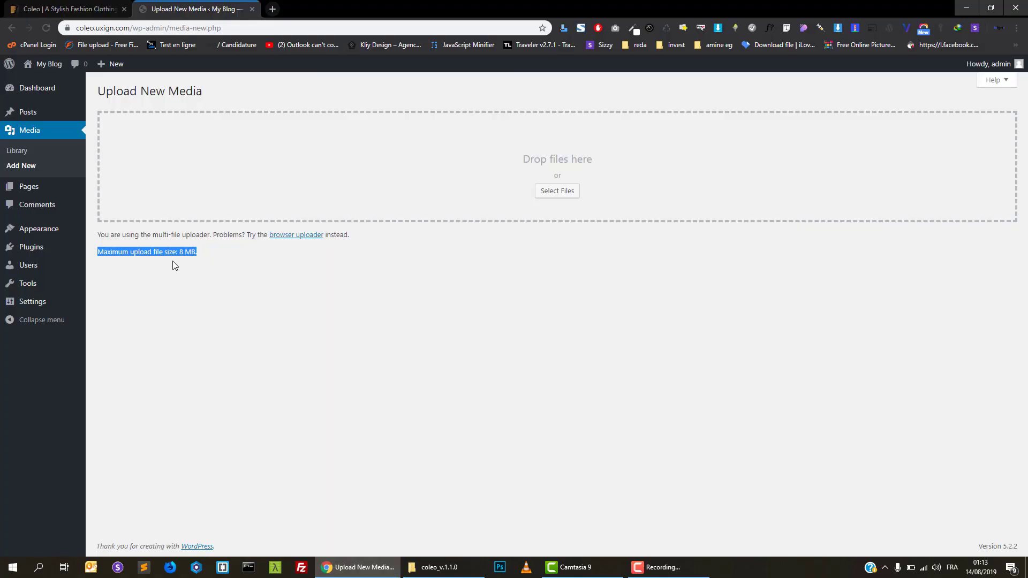
{"action": "mouse_move", "coordinate": [35, 253]}
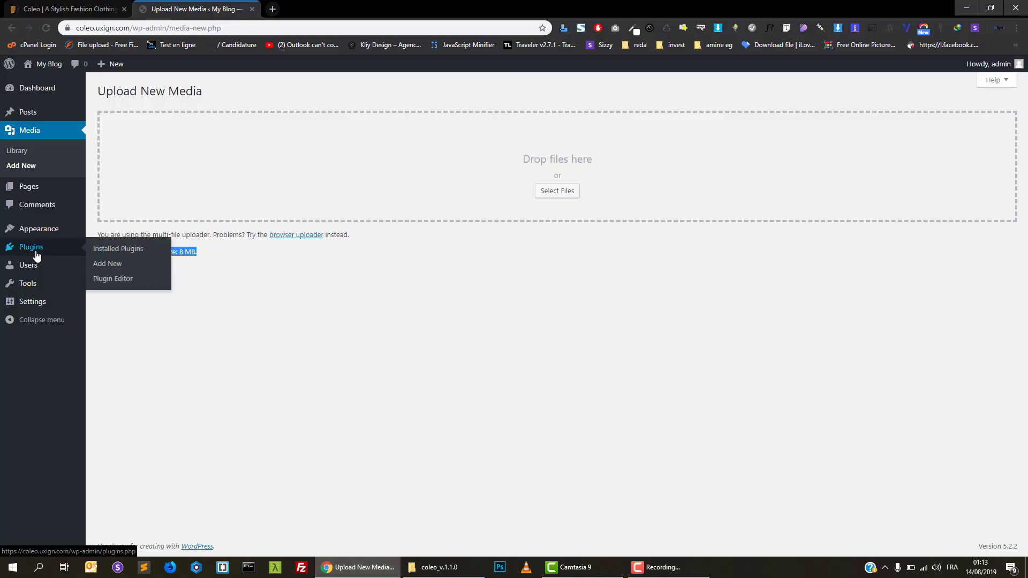
{"action": "left_click", "coordinate": [124, 264]}
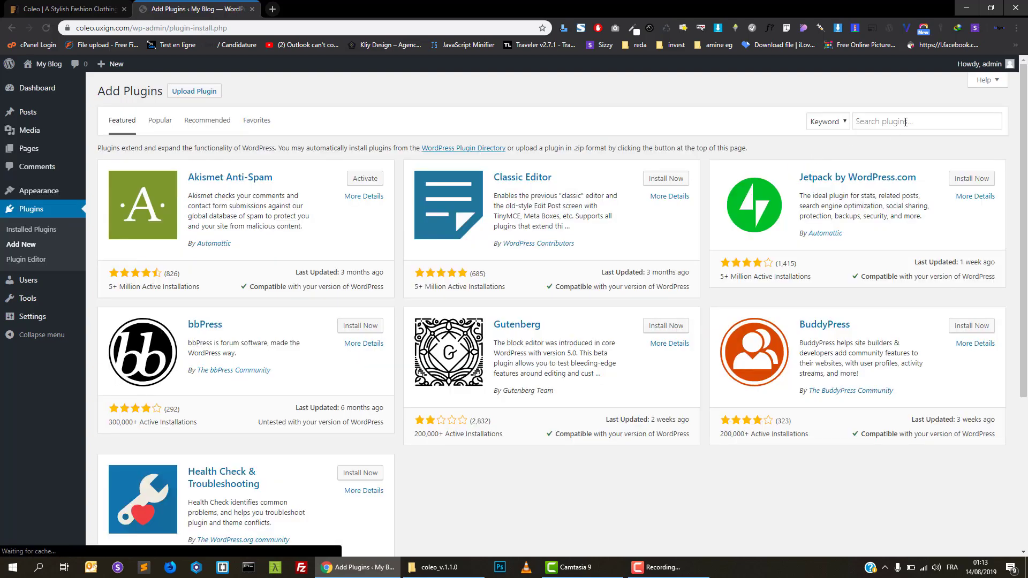
{"action": "left_click", "coordinate": [905, 122]}
{"action": "type", "text": "max size"}
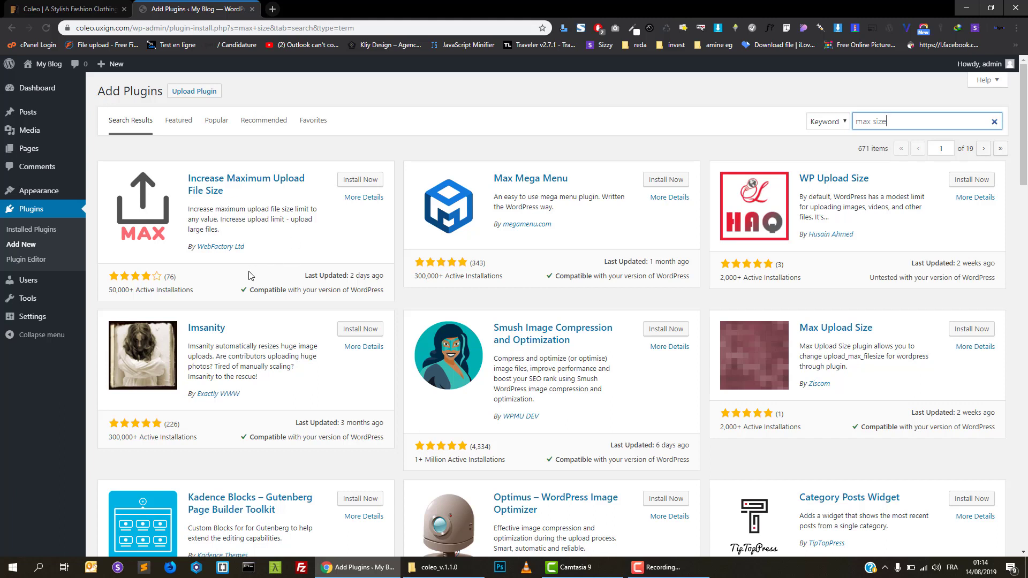
Install and activate the plugin Increase Maximum Upload File Size by WebFactory Ltd.
{"action": "left_click", "coordinate": [255, 254]}
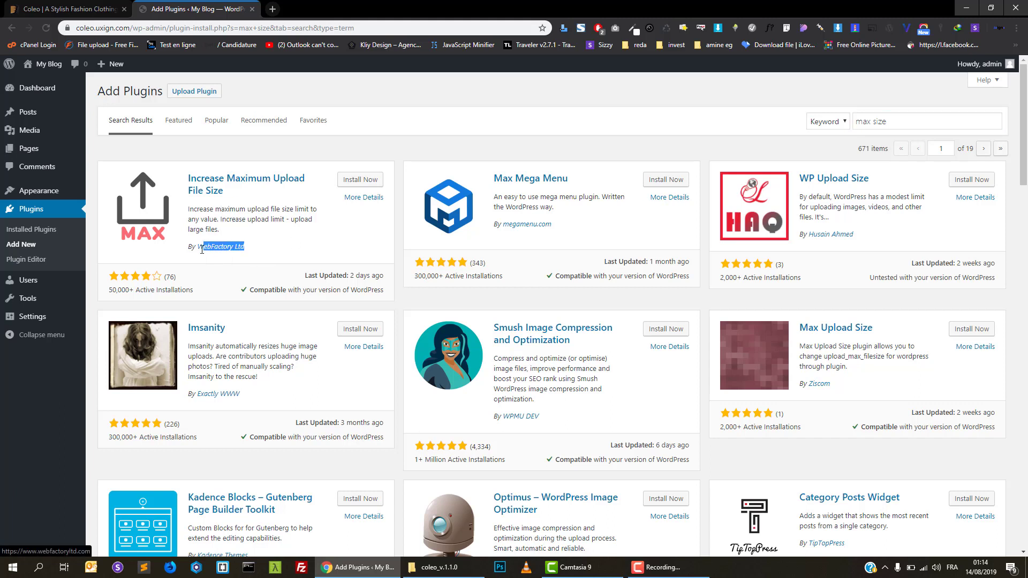
{"action": "left_click_drag", "start_coordinate": [257, 254], "coordinate": [194, 250]}
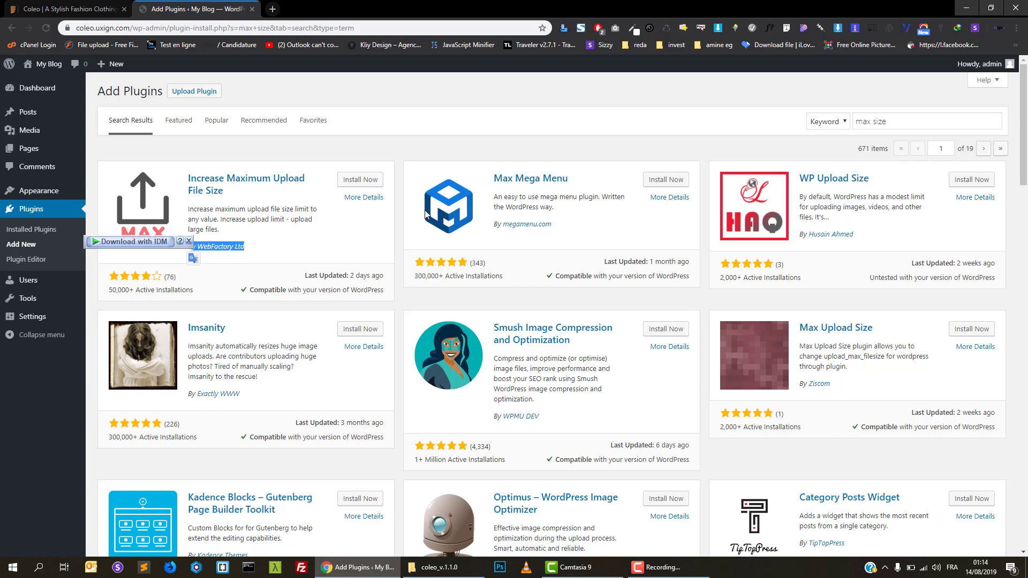
{"action": "left_click", "coordinate": [364, 182]}
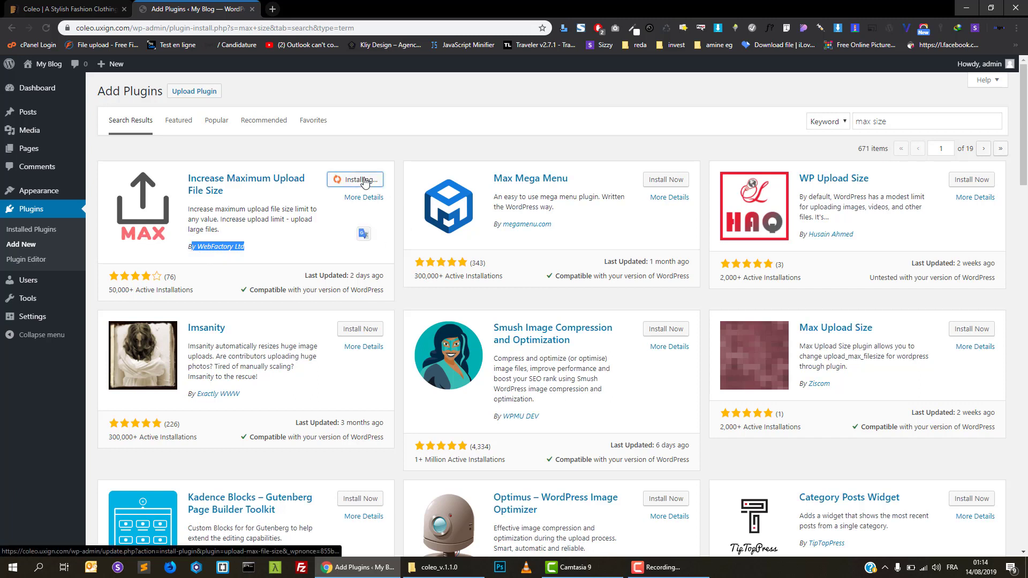
{"action": "left_click", "coordinate": [360, 152]}
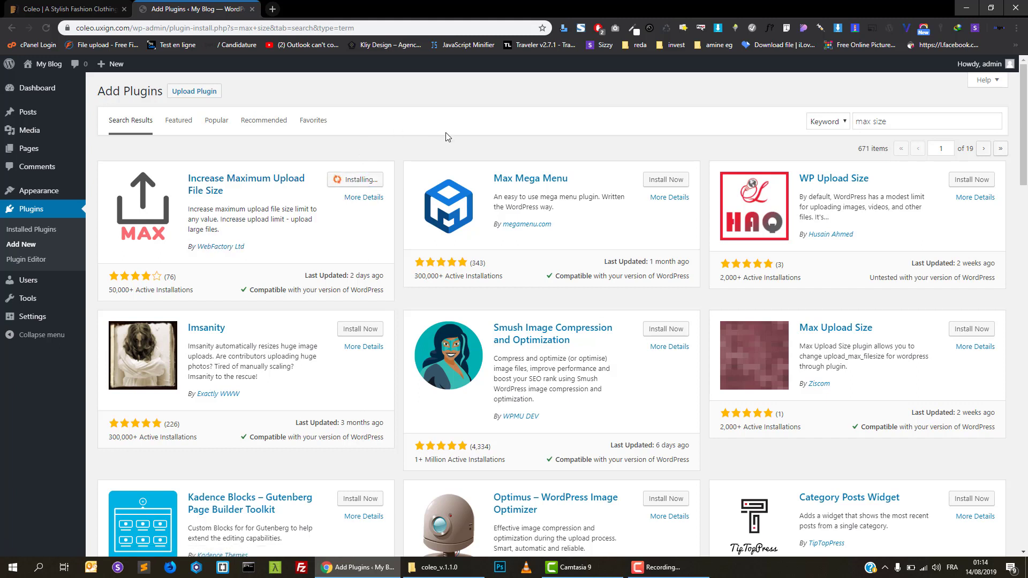
{"action": "left_click", "coordinate": [365, 178]}
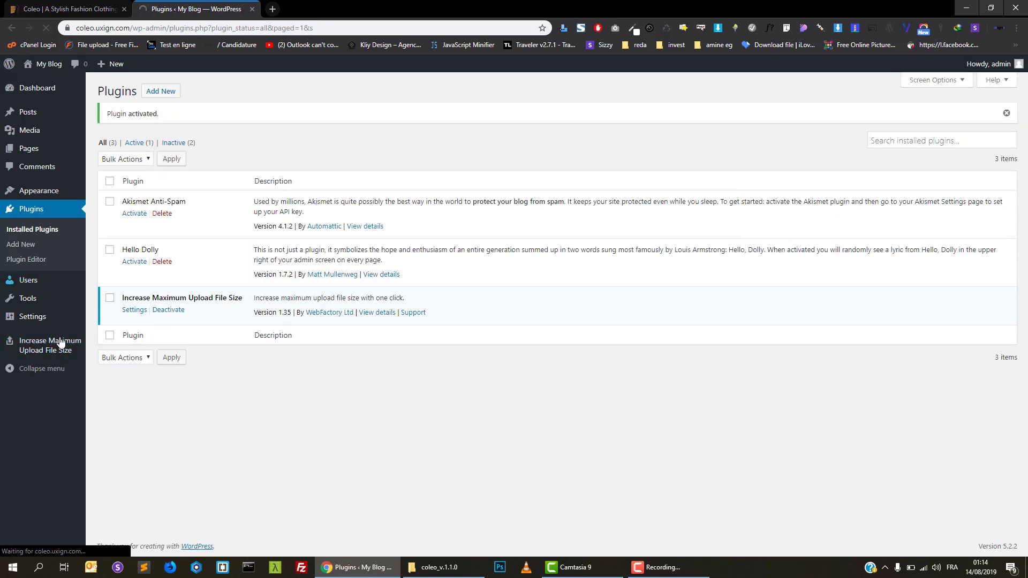
In the settings of Increase Maximum Upload File Size, set the maximum upload file size to 1GB and save.
{"action": "left_click", "coordinate": [134, 311]}
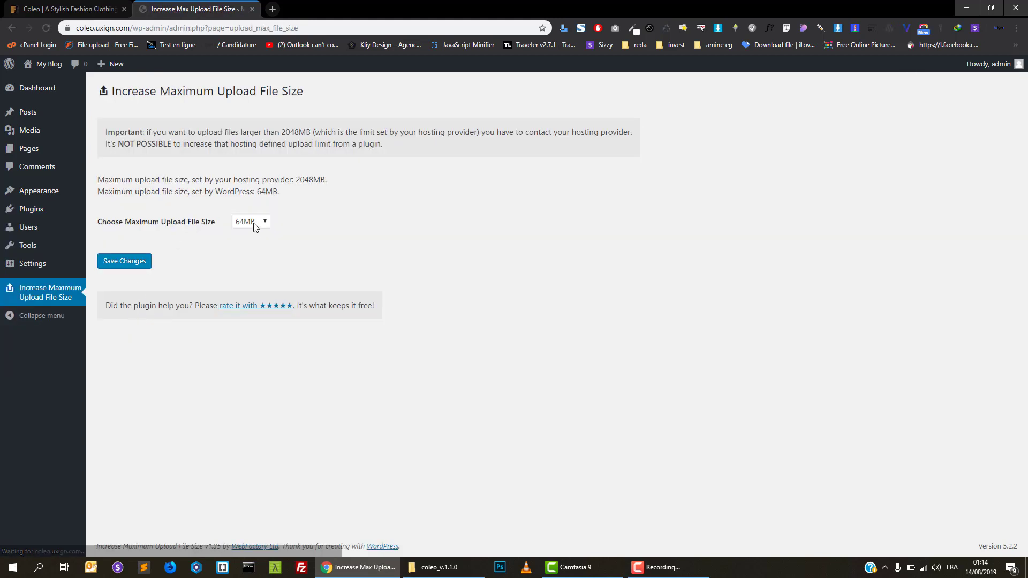
{"action": "left_click", "coordinate": [254, 221]}
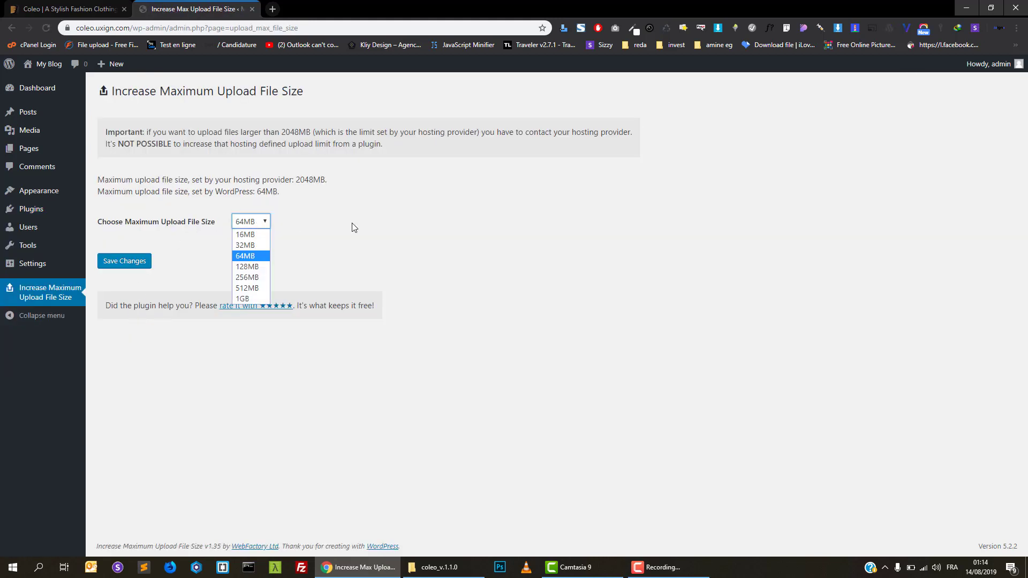
{"action": "left_click", "coordinate": [236, 297]}
{"action": "left_click", "coordinate": [128, 261]}
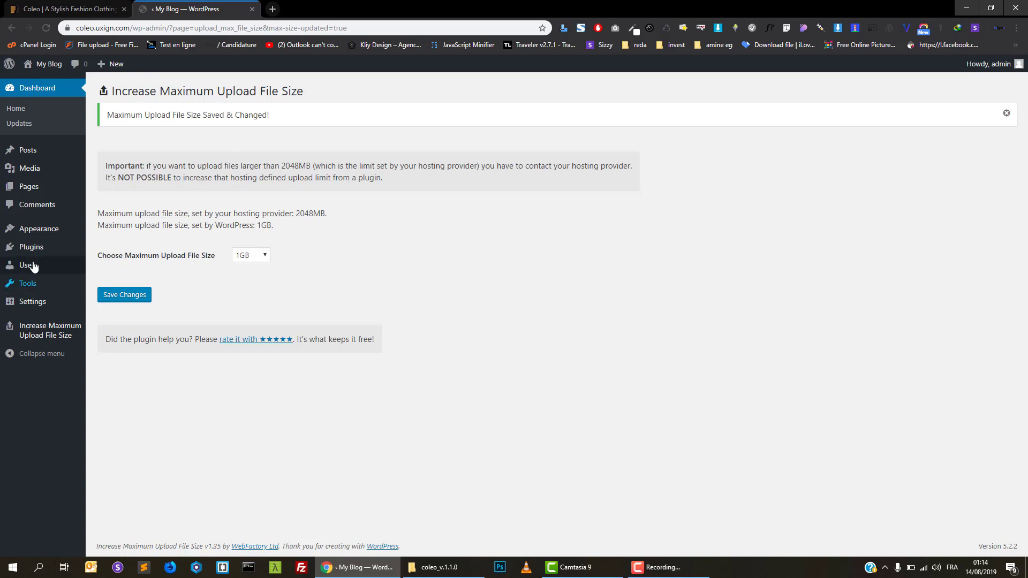
Add a new theme by uploading coleo.zip from the coleo_v.1.1.0 folder and install it.
{"action": "mouse_move", "coordinate": [42, 234]}
{"action": "left_click", "coordinate": [103, 236]}
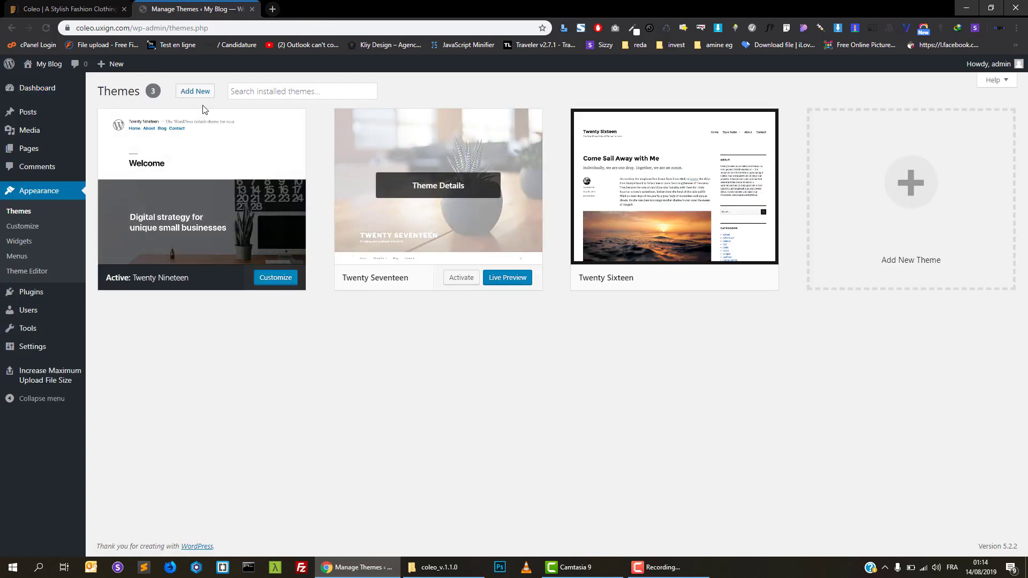
{"action": "left_click", "coordinate": [195, 92]}
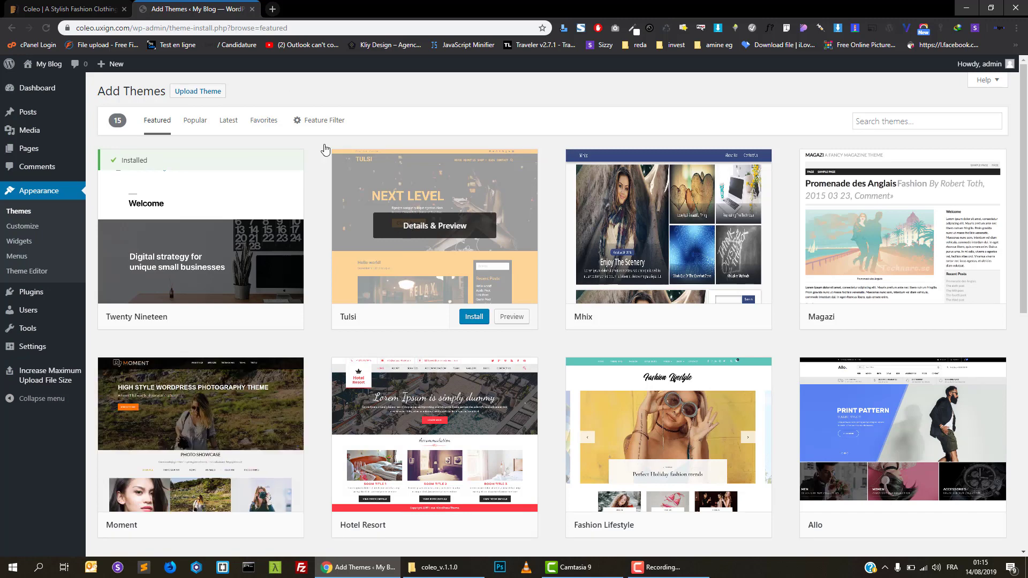
{"action": "left_click", "coordinate": [212, 94]}
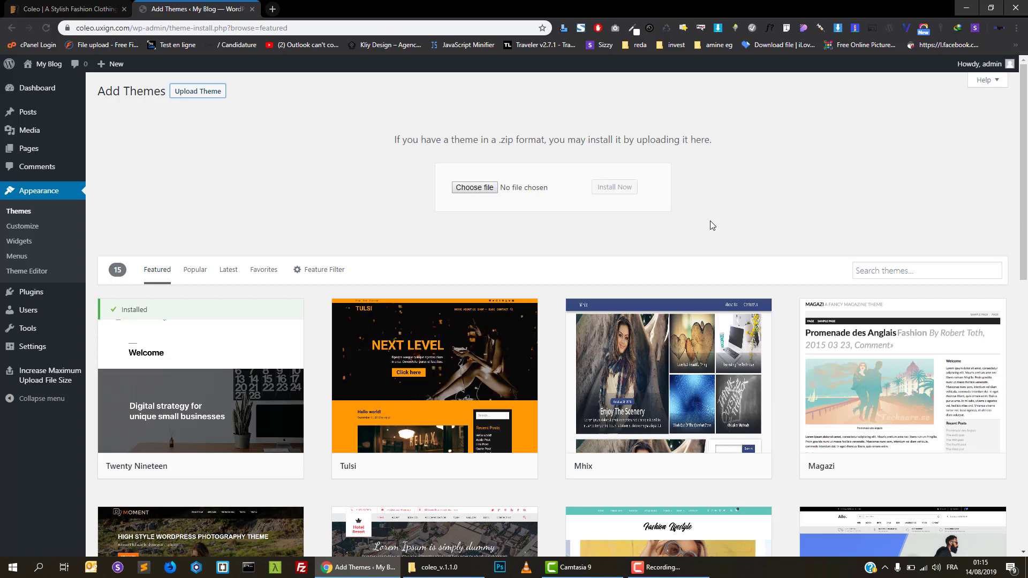
{"action": "left_click", "coordinate": [486, 191]}
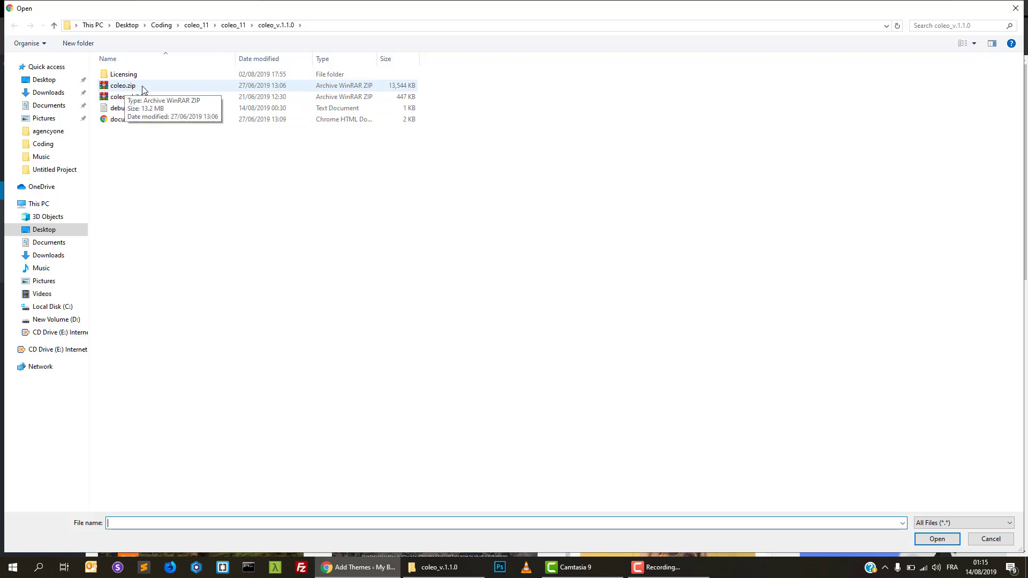
{"action": "double_click", "coordinate": [125, 85]}
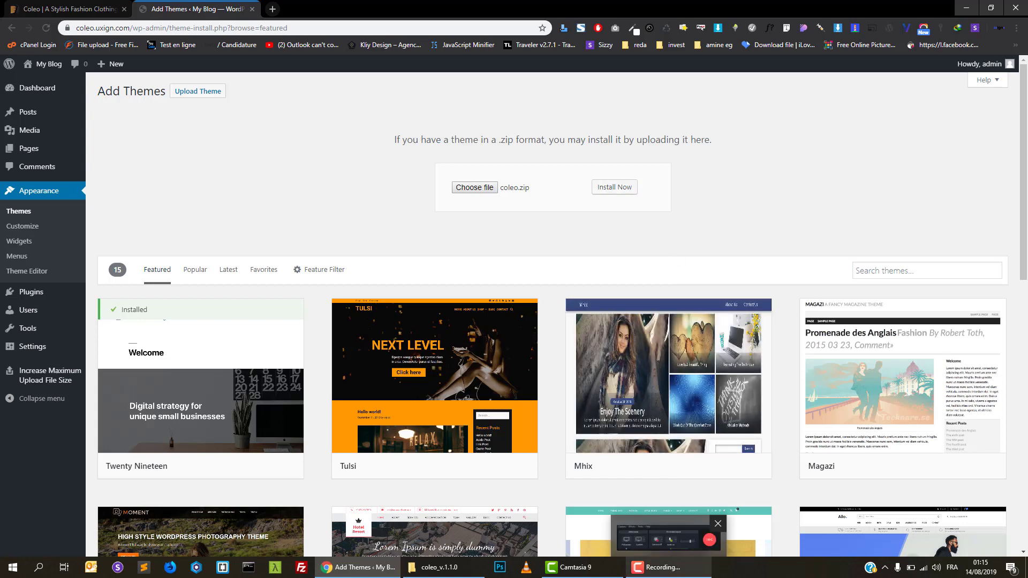
{"action": "left_click", "coordinate": [669, 568]}
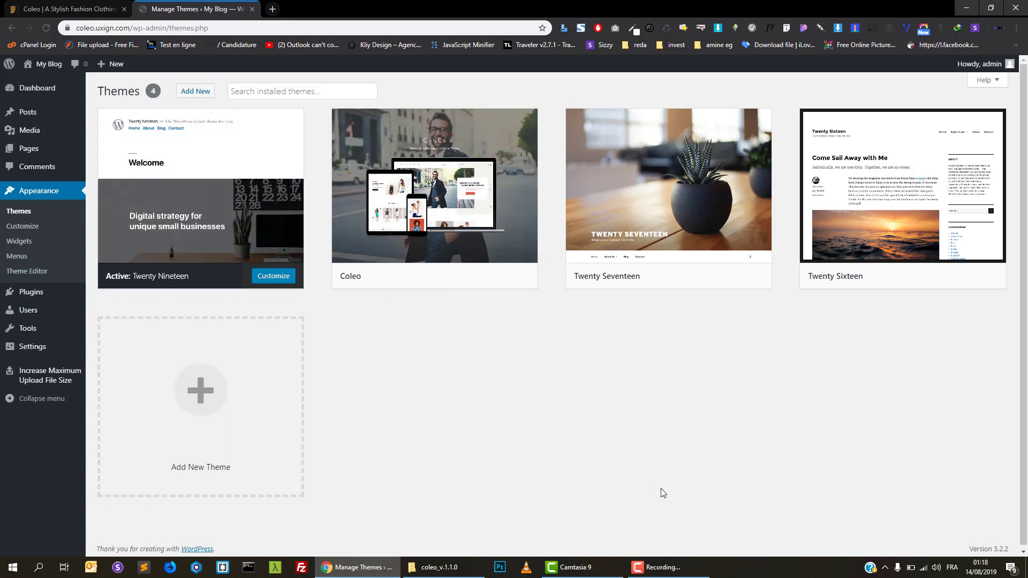
View the Coleo theme's details, activate the theme, and open its page for installing the required plugins.
{"action": "left_click", "coordinate": [19, 212]}
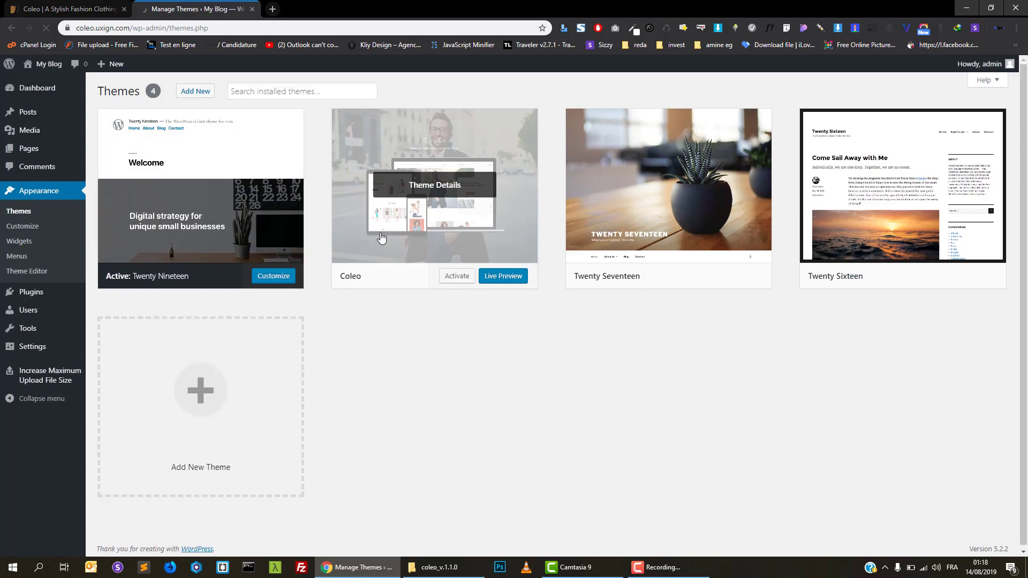
{"action": "mouse_move", "coordinate": [461, 138]}
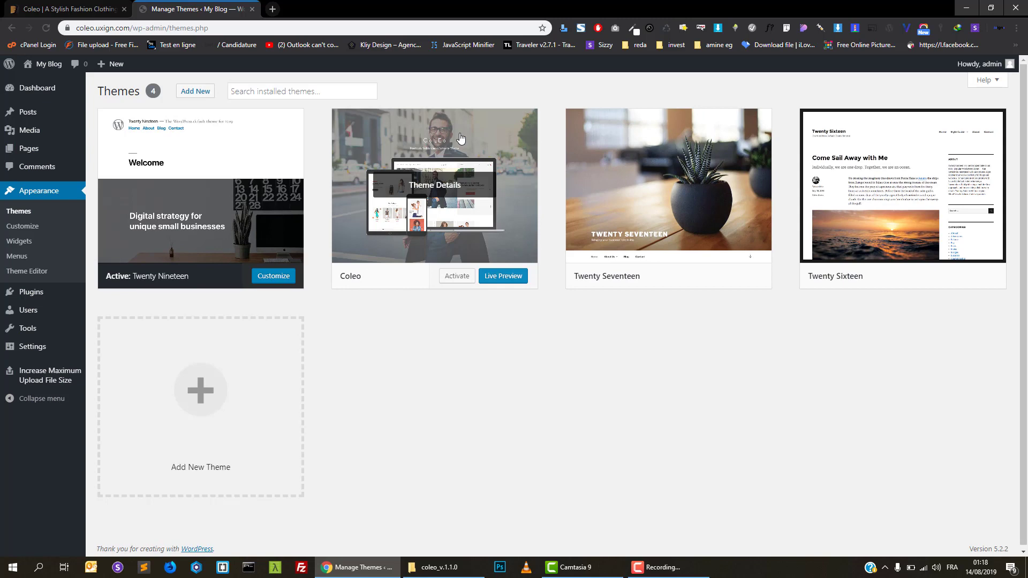
{"action": "left_click", "coordinate": [436, 187]}
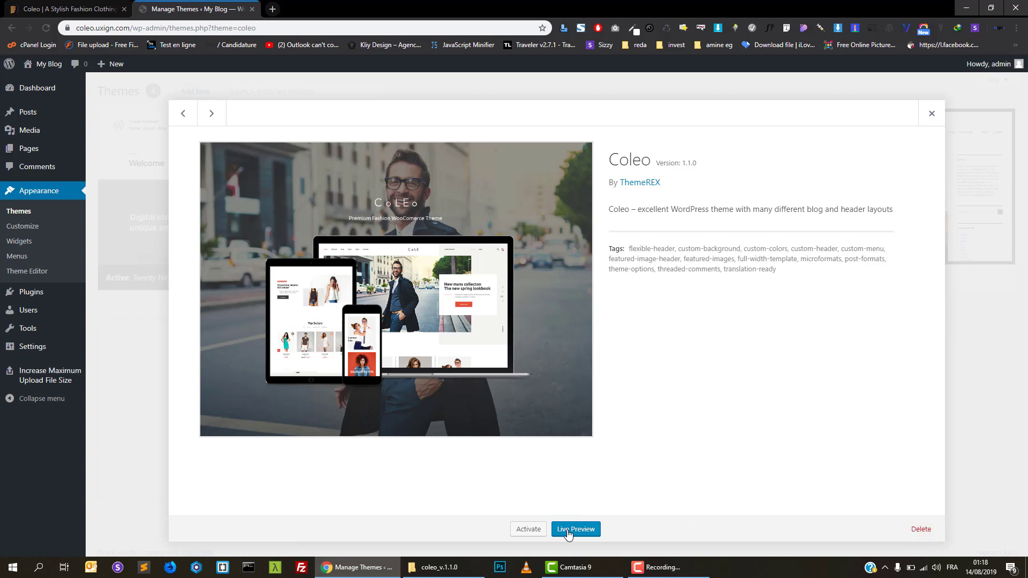
{"action": "left_click", "coordinate": [932, 114]}
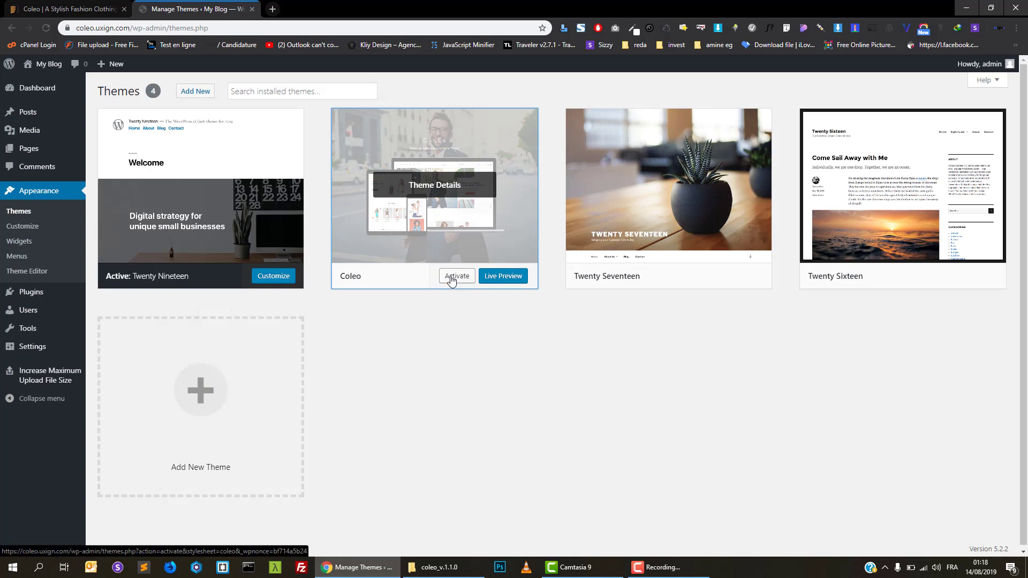
{"action": "left_click", "coordinate": [451, 278]}
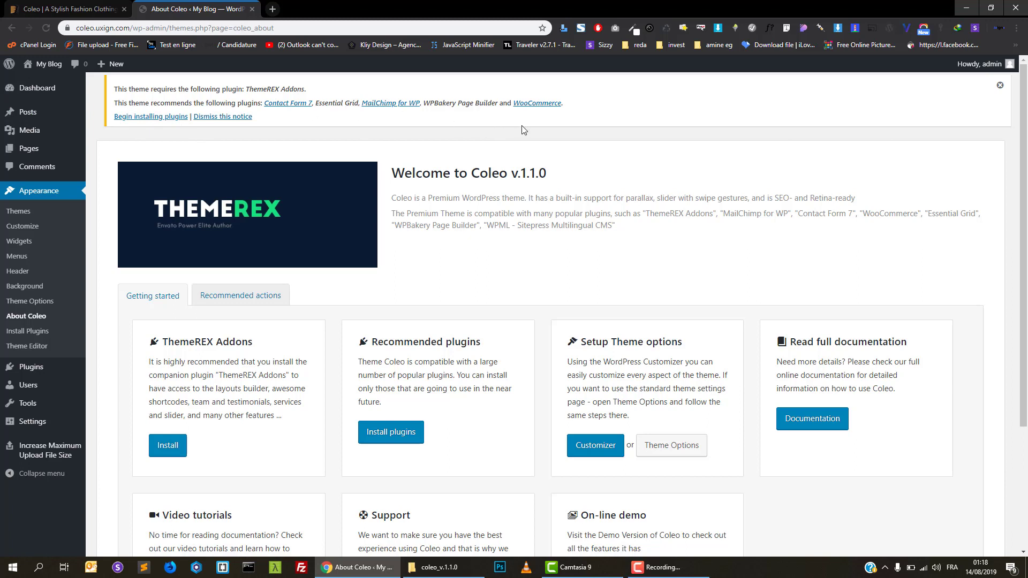
{"action": "left_click", "coordinate": [144, 117]}
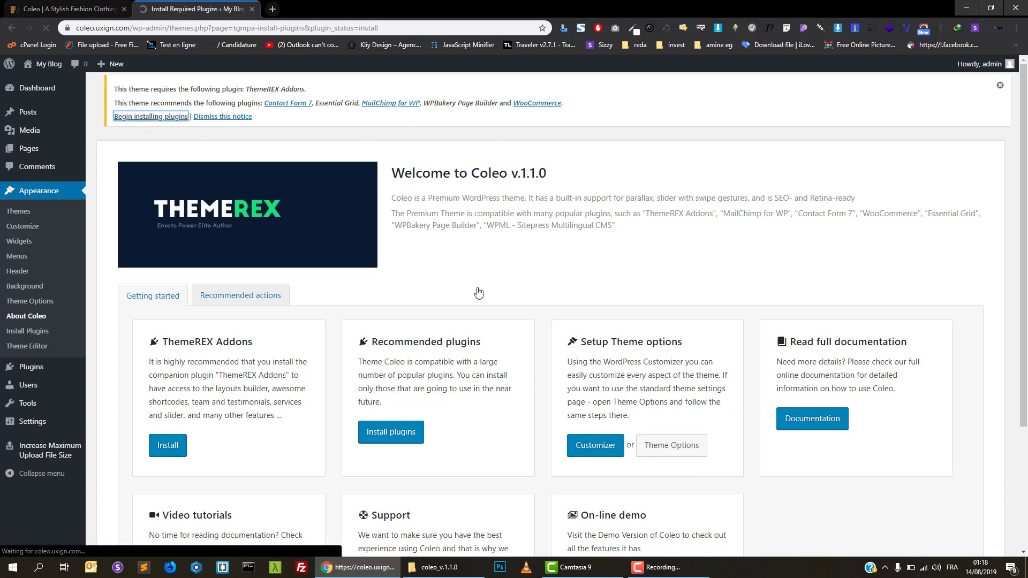
Switch to File Explorer, go back up through the coleo_11 folders, and review the contents of coleo_v.1.1.0.
{"action": "left_click", "coordinate": [451, 570]}
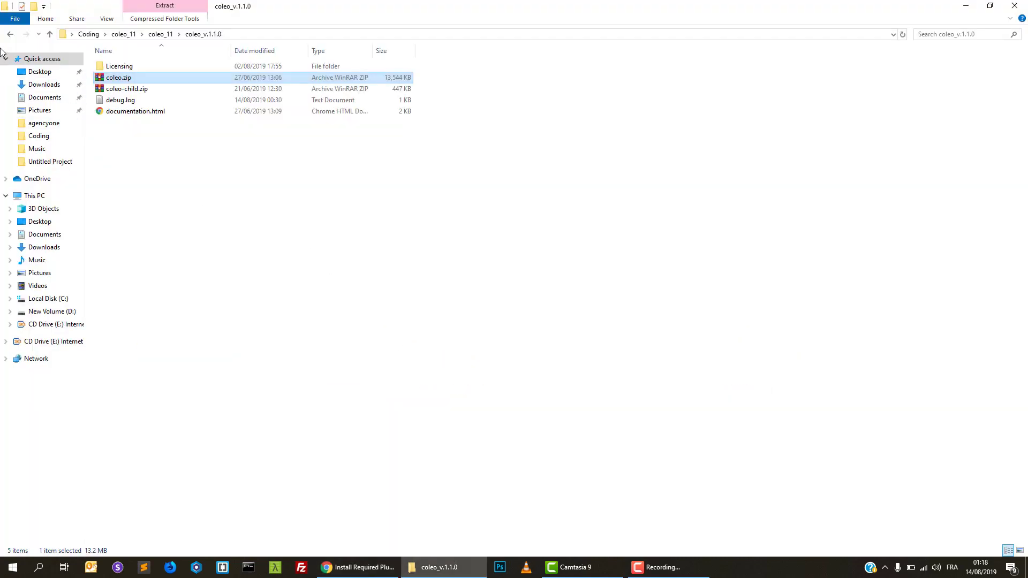
{"action": "left_click", "coordinate": [10, 35]}
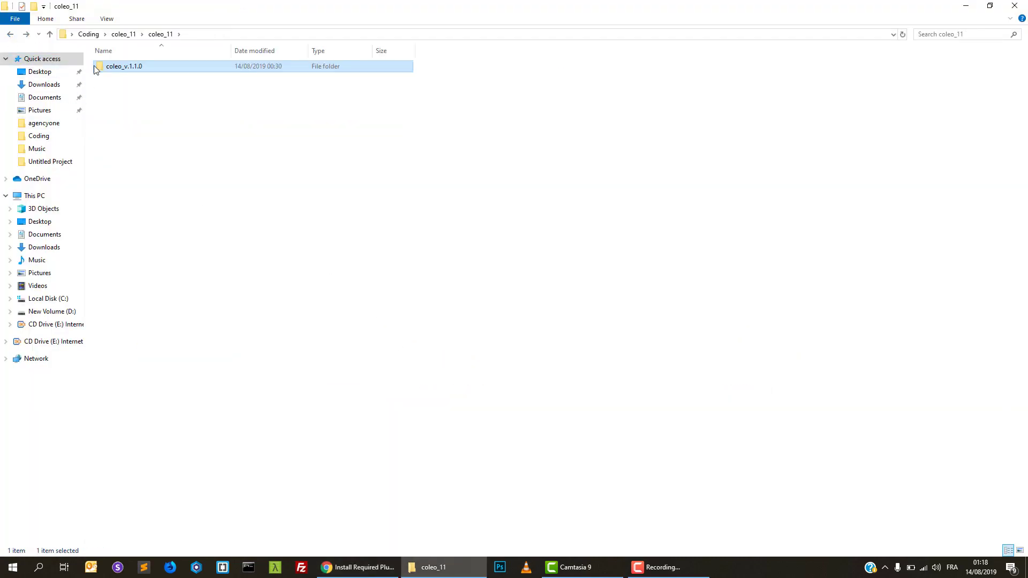
{"action": "left_click", "coordinate": [10, 35]}
{"action": "double_click", "coordinate": [123, 72]}
{"action": "double_click", "coordinate": [123, 72]}
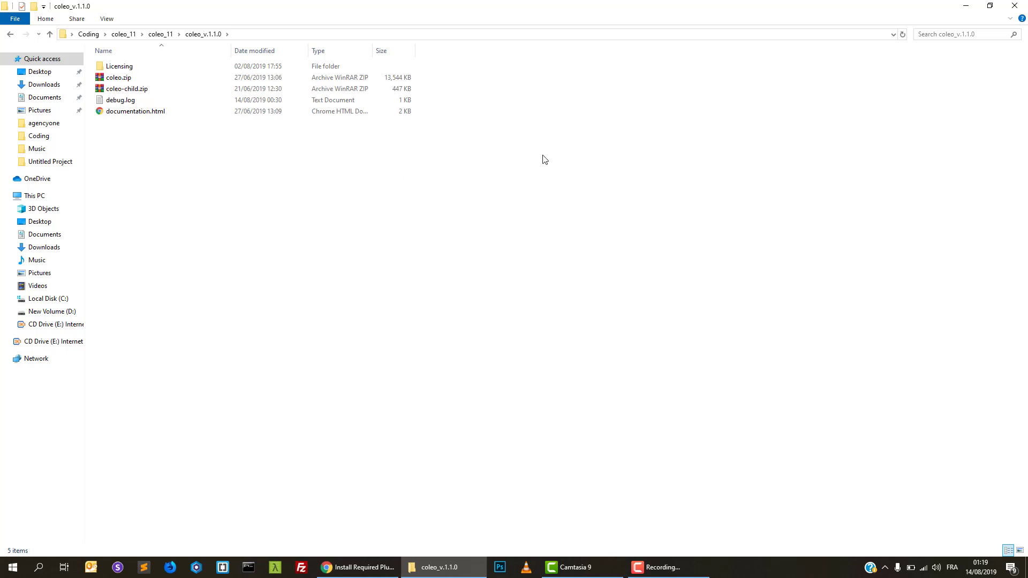
{"action": "left_click", "coordinate": [967, 6]}
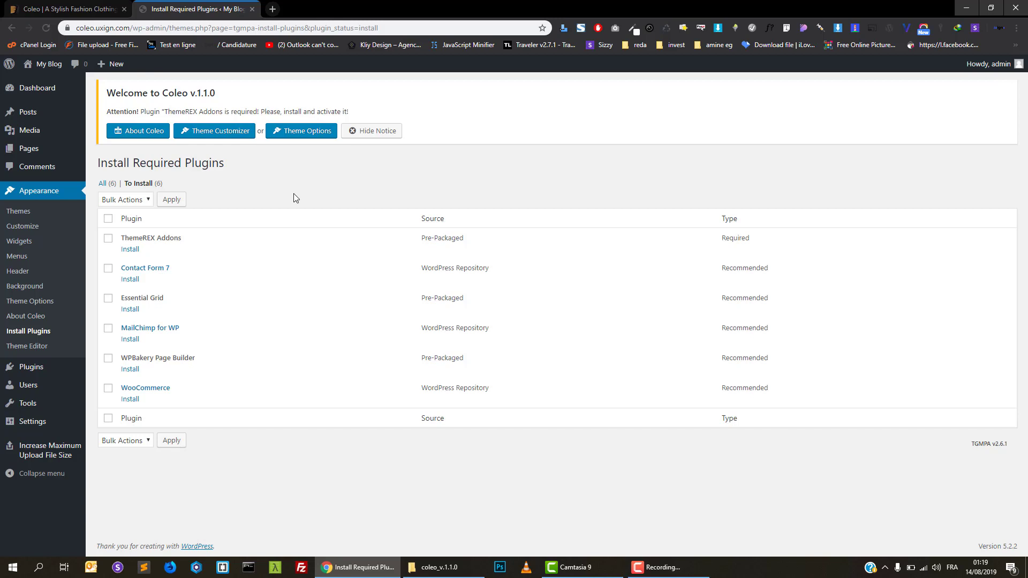
Bulk-install all the plugins listed for the Coleo theme, from ThemeREX Addons to WooCommerce.
{"action": "left_click", "coordinate": [128, 200]}
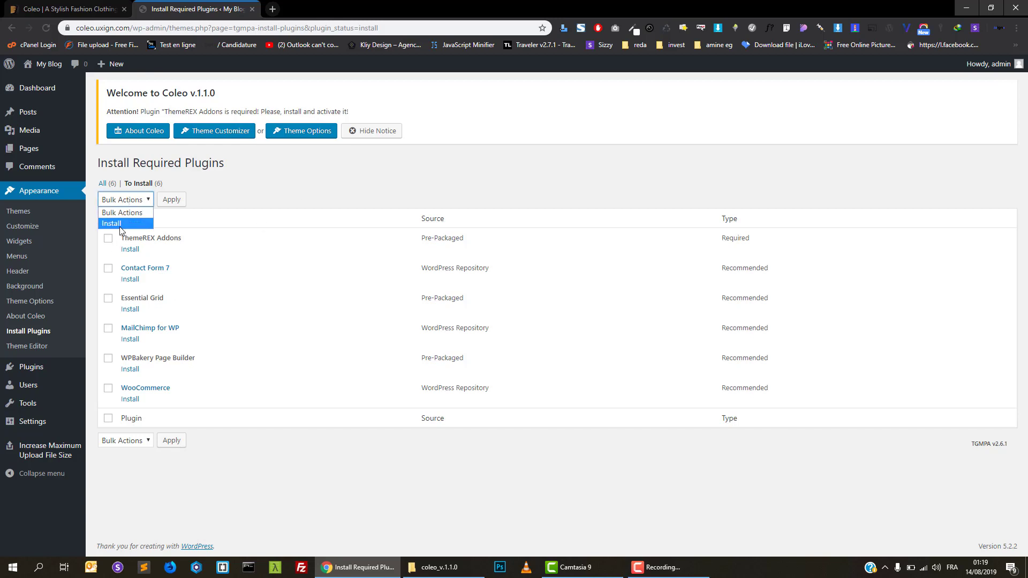
{"action": "left_click", "coordinate": [120, 225]}
{"action": "left_click", "coordinate": [108, 218]}
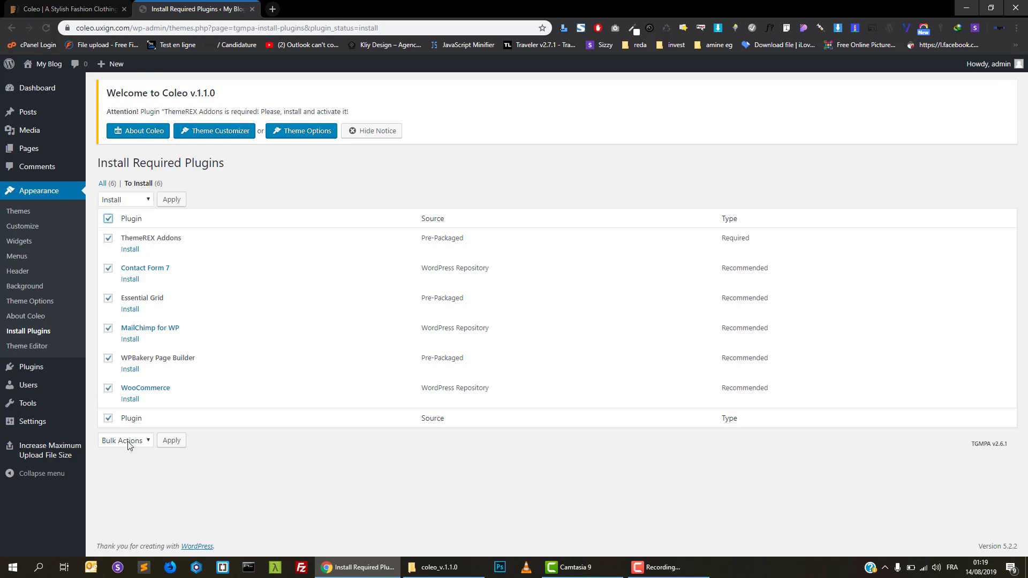
{"action": "left_click", "coordinate": [177, 204]}
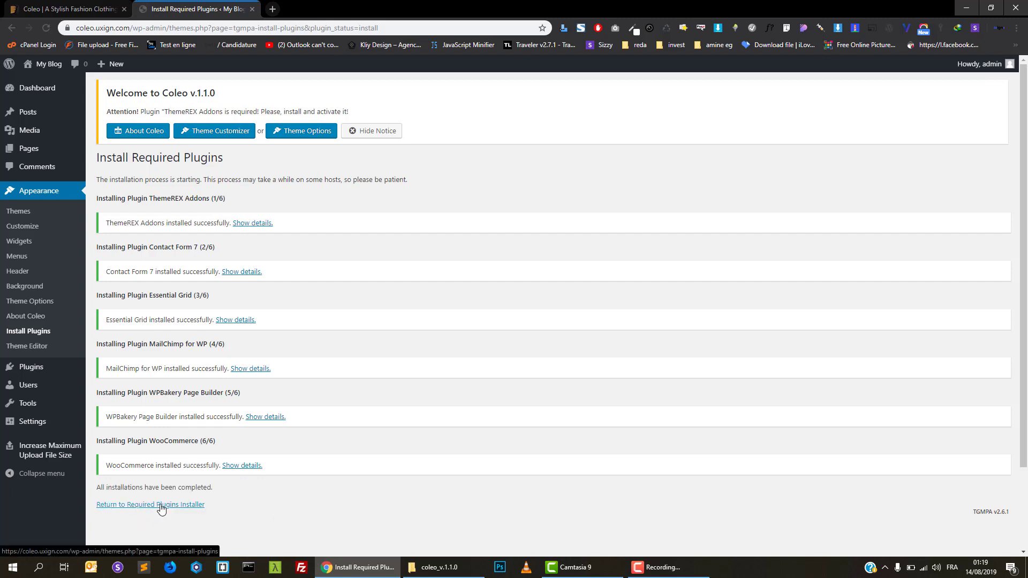
Return to the required plugins installer and bulk-activate all the listed plugins, from ThemeREX Addons to WooCommerce.
{"action": "left_click", "coordinate": [175, 506]}
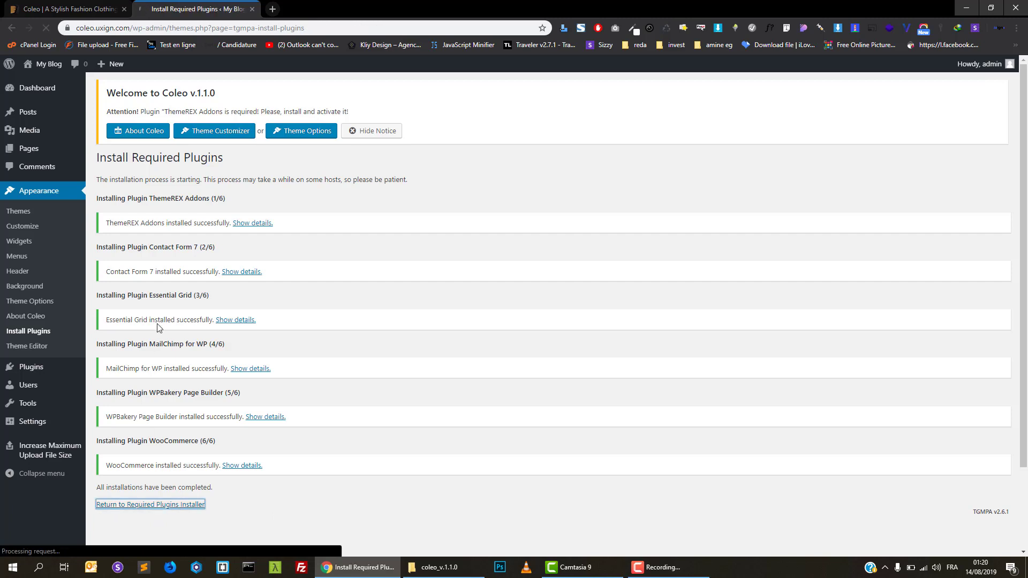
{"action": "left_click", "coordinate": [108, 218]}
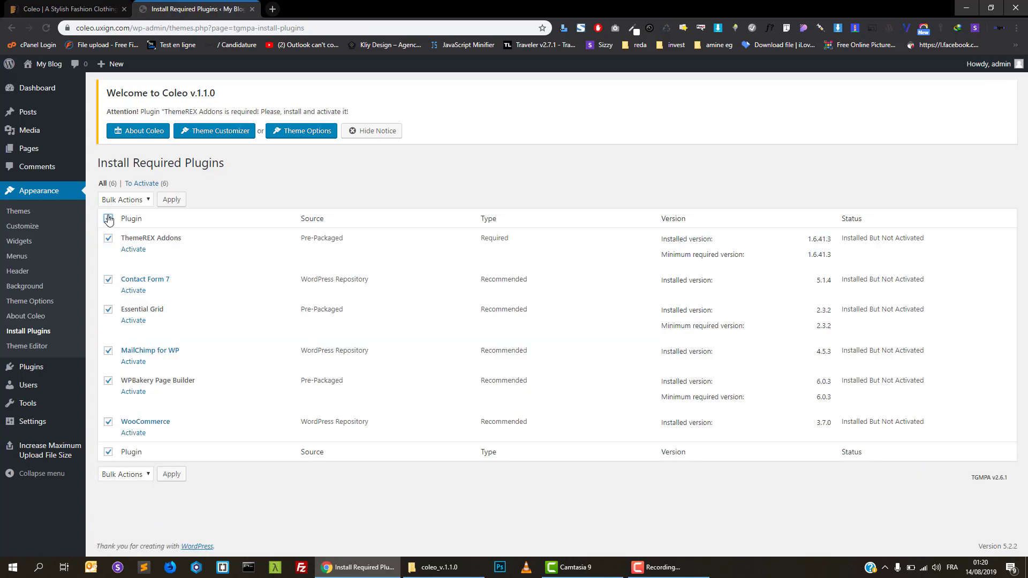
{"action": "left_click", "coordinate": [129, 201]}
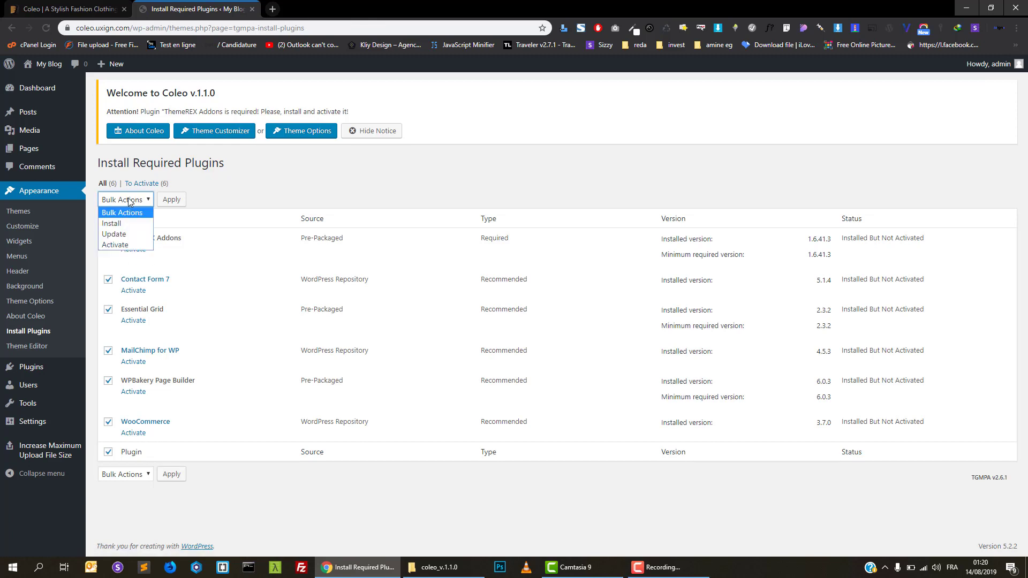
{"action": "left_click", "coordinate": [124, 245]}
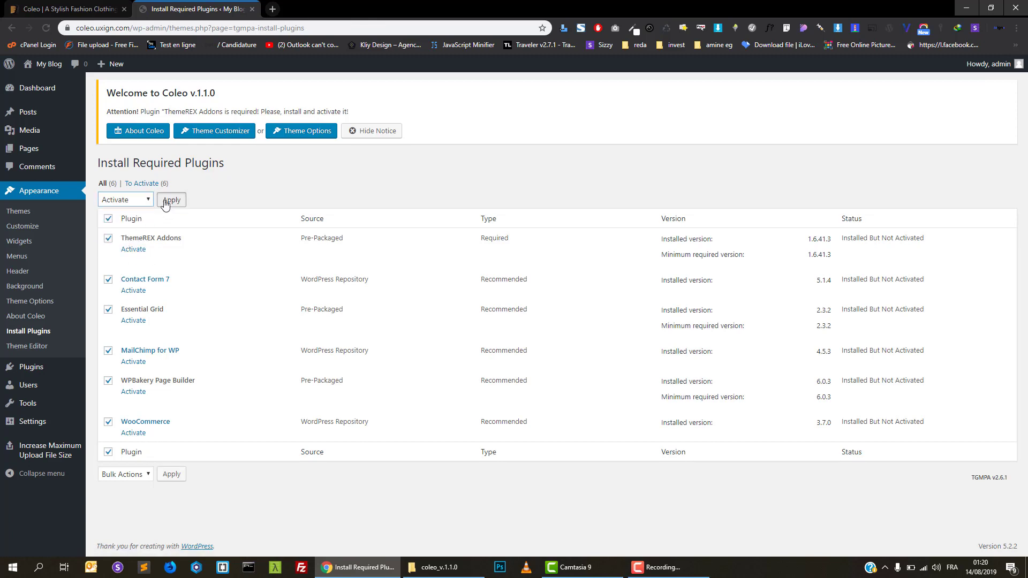
{"action": "left_click", "coordinate": [165, 202]}
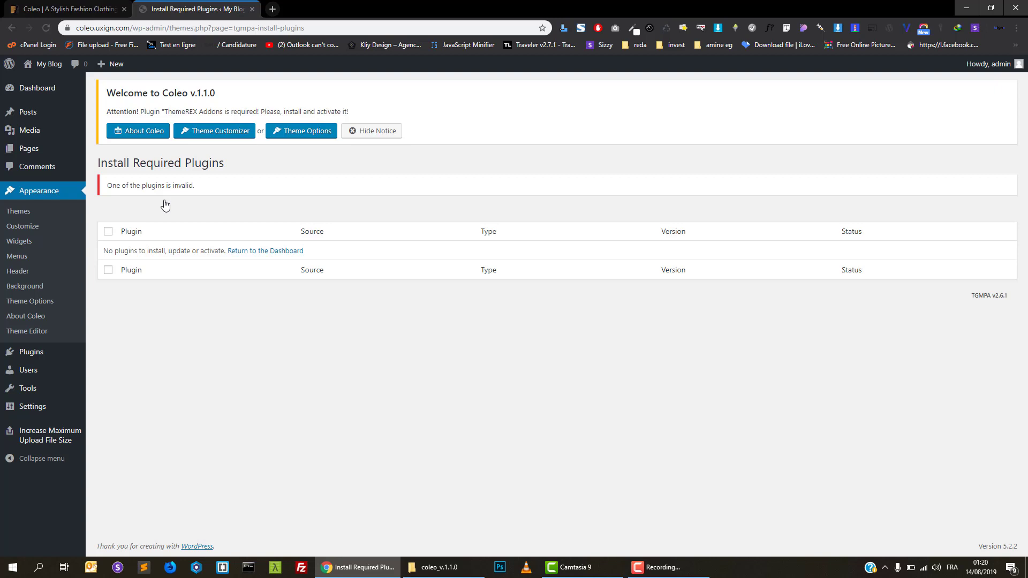
Return to the dashboard from the plugin installer and open the site's front end in a separate browser tab.
{"action": "left_click", "coordinate": [271, 252]}
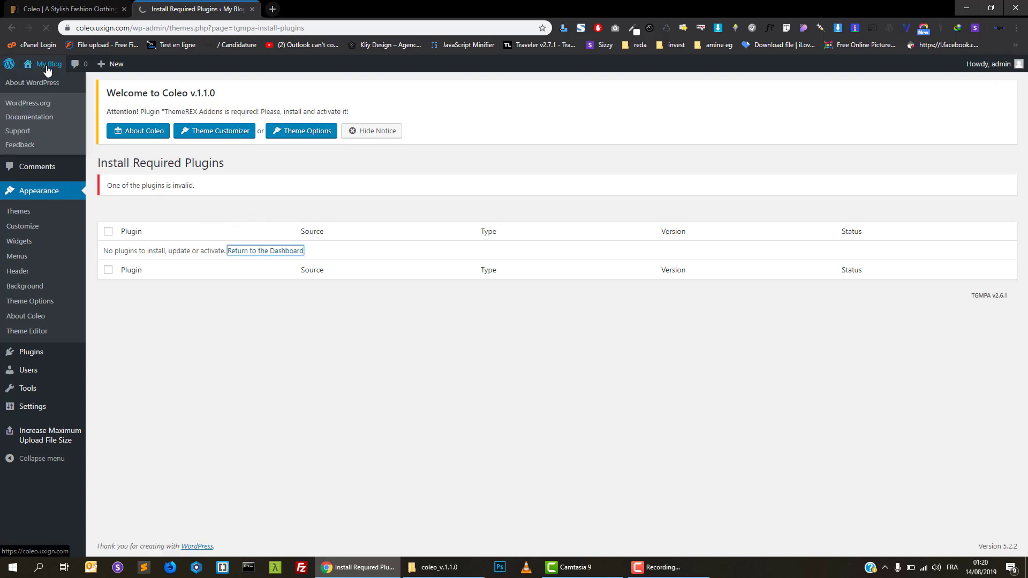
{"action": "mouse_move", "coordinate": [46, 69]}
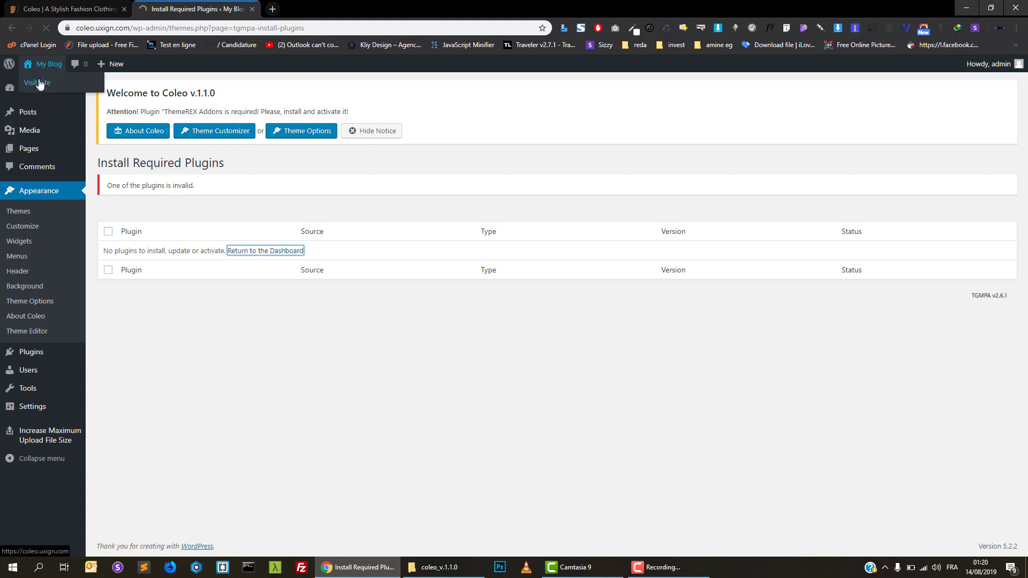
{"action": "middle_click", "coordinate": [38, 84]}
{"action": "left_click", "coordinate": [331, 5]}
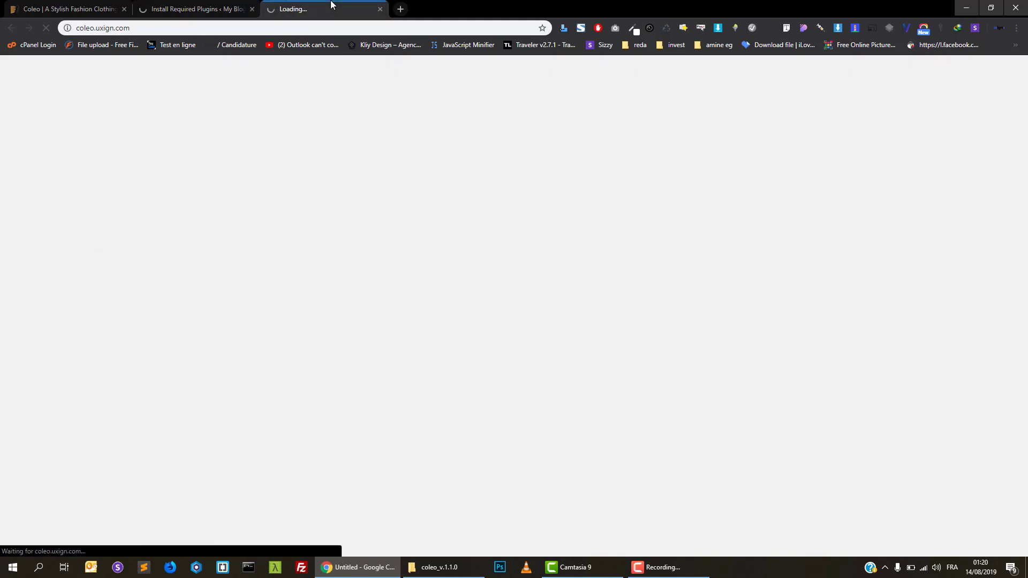
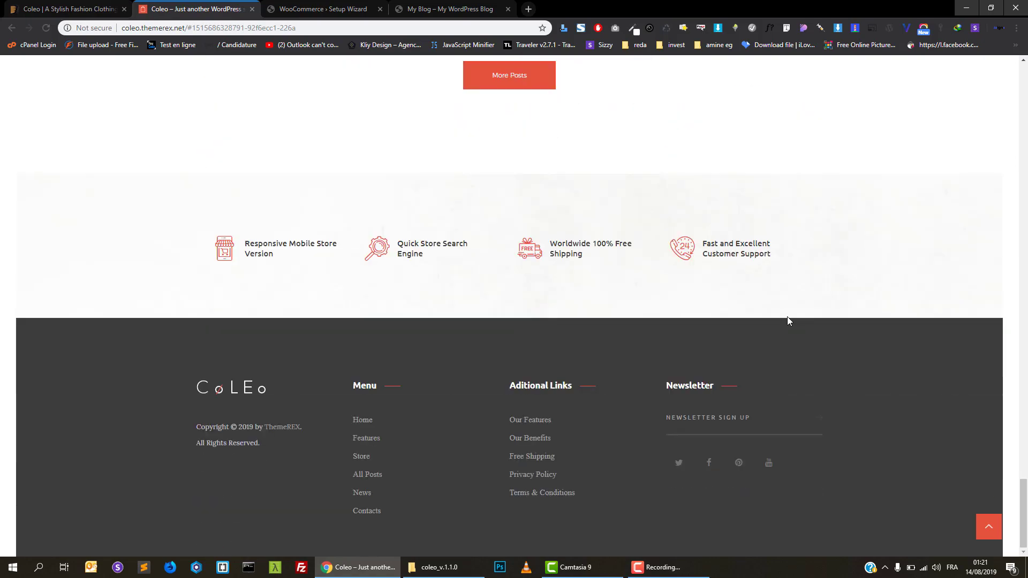
Review the Coleo demo home page from the footer up to the header, and switch to the WooCommerce setup wizard.
{"action": "scroll", "coordinate": [788, 320], "scroll_direction": "up", "scroll_amount": 18}
{"action": "scroll", "coordinate": [788, 320], "scroll_direction": "up", "scroll_amount": 7}
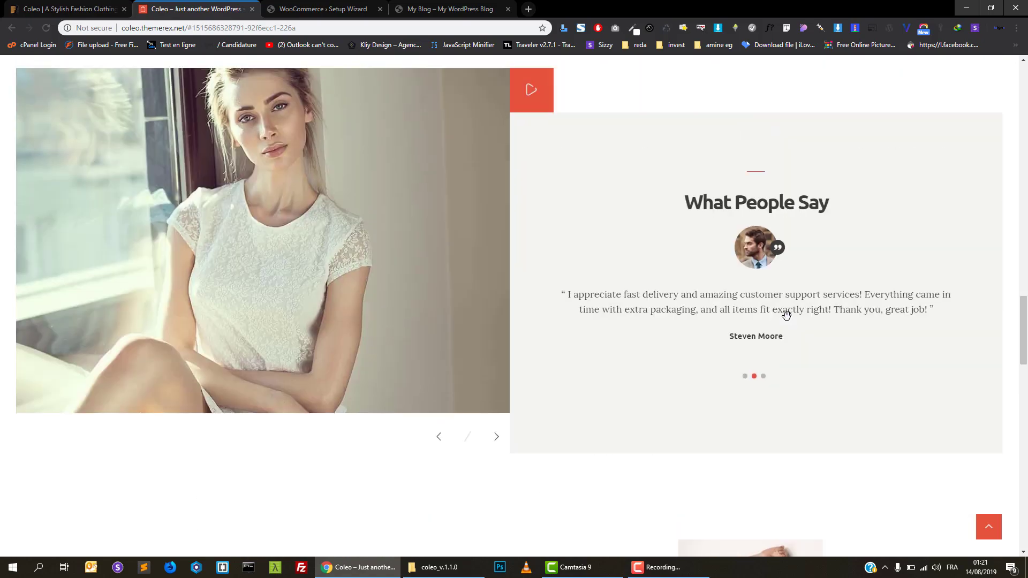
{"action": "scroll", "coordinate": [786, 315], "scroll_direction": "up", "scroll_amount": 13}
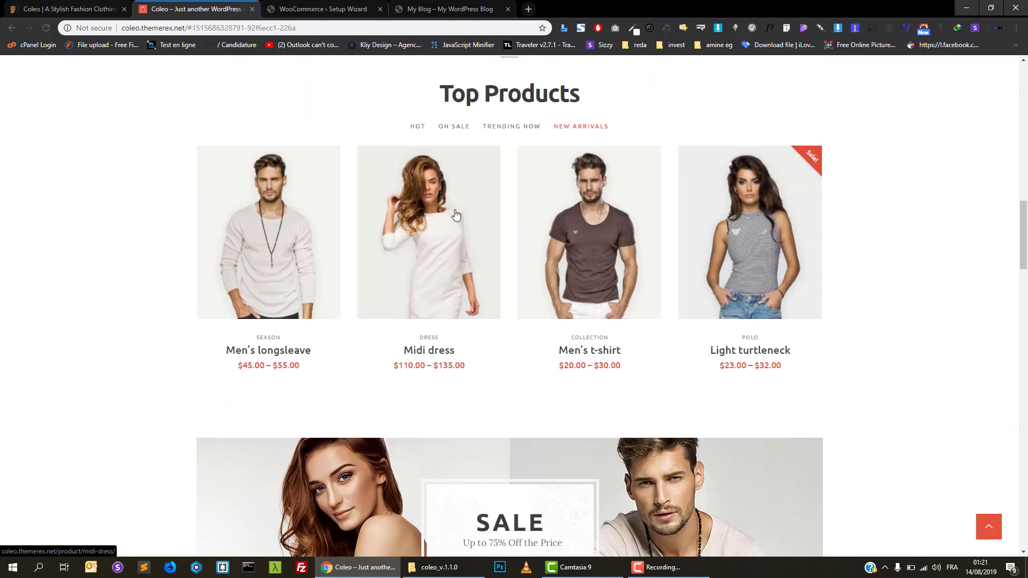
{"action": "scroll", "coordinate": [455, 214], "scroll_direction": "up", "scroll_amount": 3}
{"action": "scroll", "coordinate": [456, 214], "scroll_direction": "up", "scroll_amount": 12}
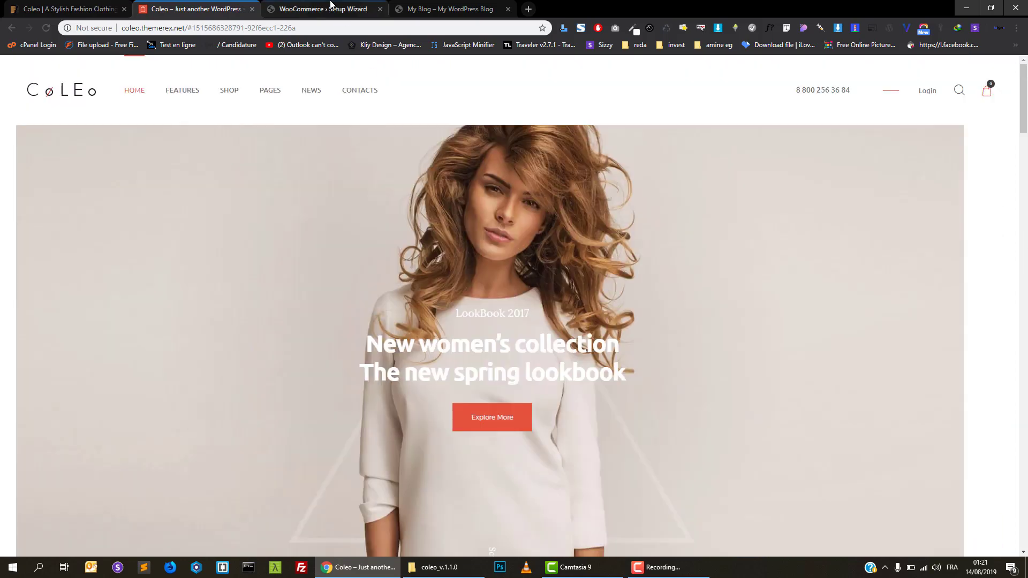
{"action": "left_click", "coordinate": [330, 7]}
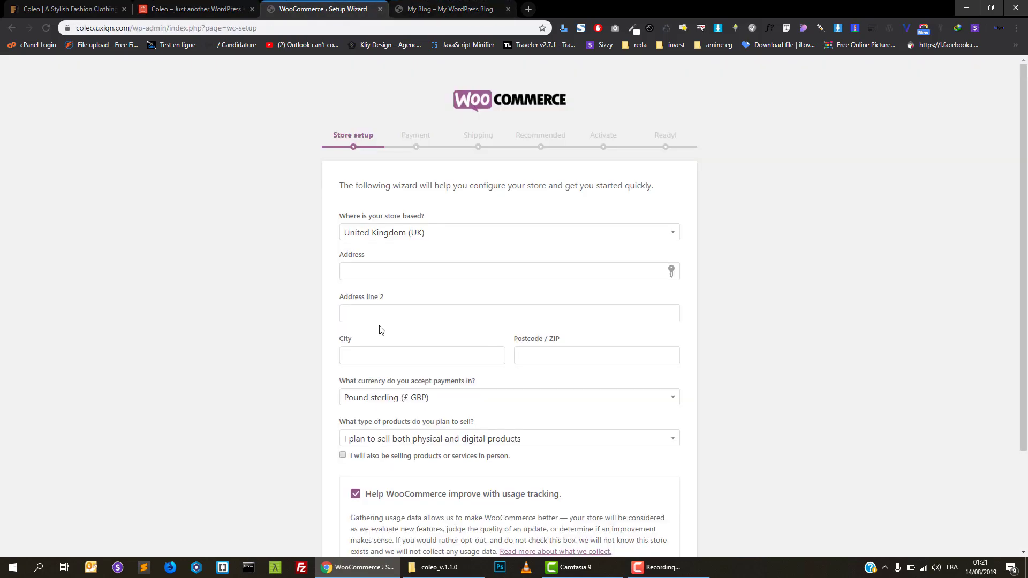
Set the country where the store is based to Morocco.
{"action": "left_click", "coordinate": [405, 238]}
{"action": "type", "text": "mo"}
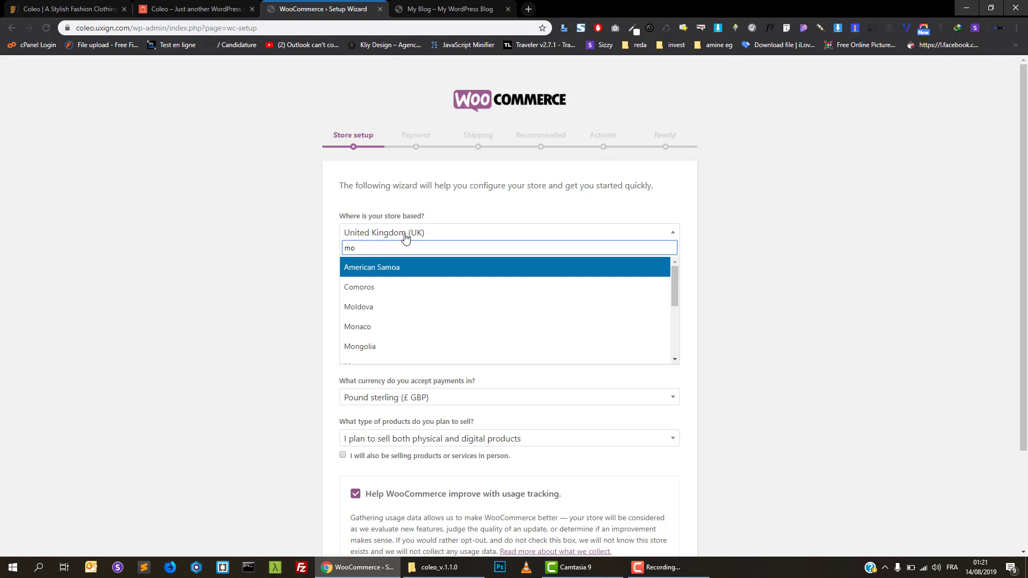
{"action": "type", "text": "r"}
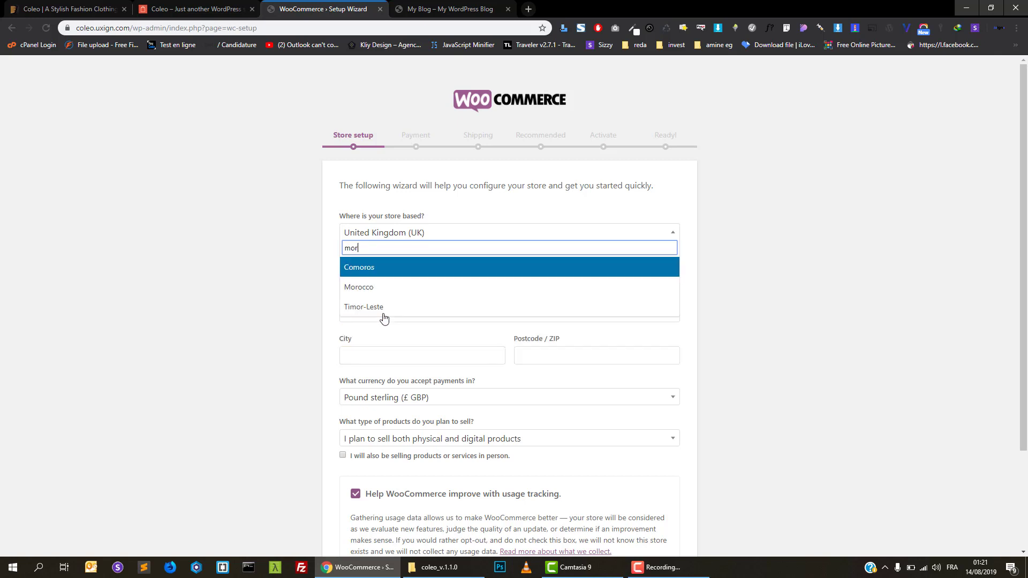
{"action": "left_click", "coordinate": [382, 287]}
Fill in the store's address, city and postcode from the first saved address suggestion, and delete the duplicated part of the first address line.
{"action": "left_click", "coordinate": [389, 278]}
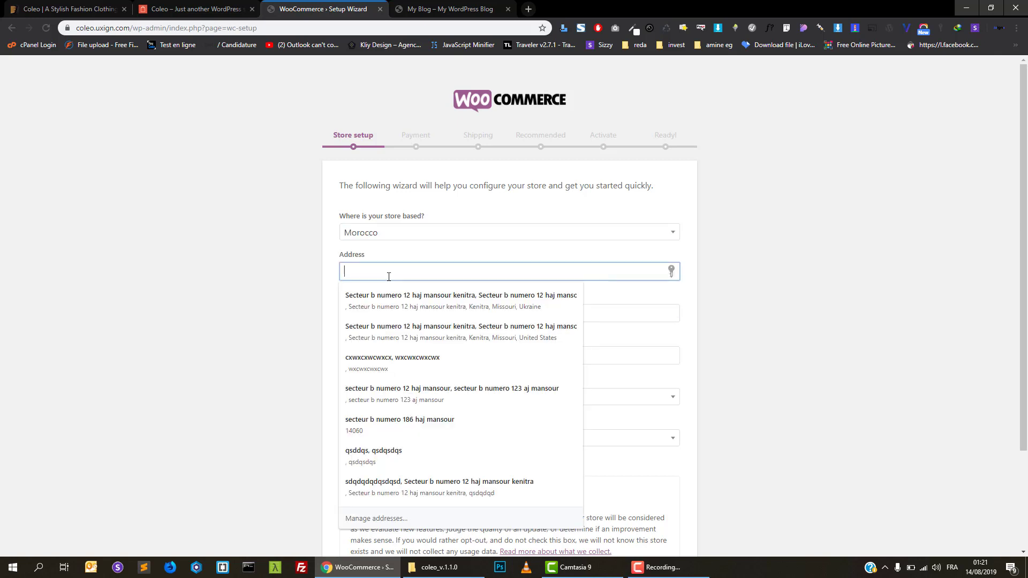
{"action": "left_click", "coordinate": [404, 301]}
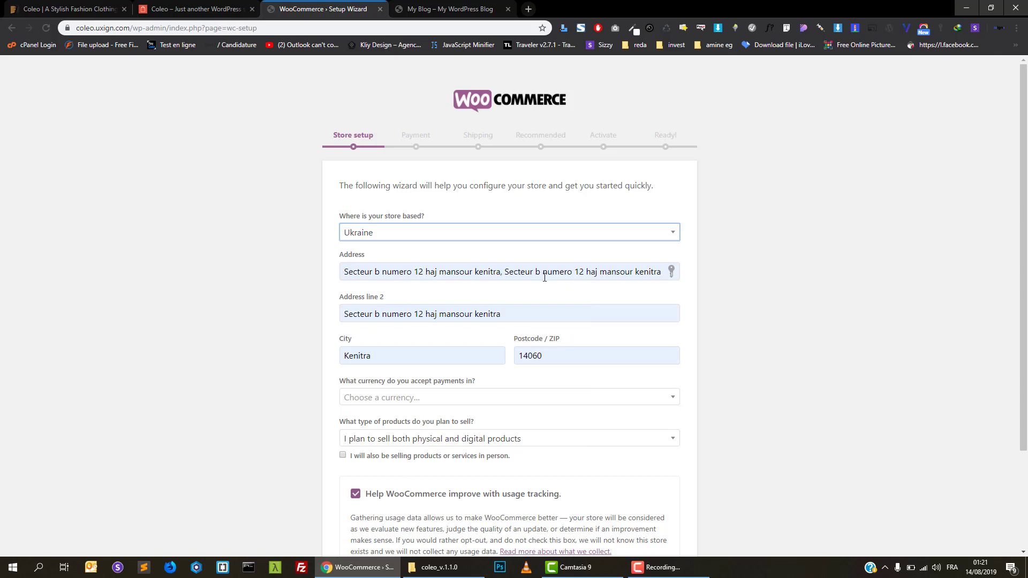
{"action": "left_click", "coordinate": [501, 274]}
{"action": "left_click_drag", "start_coordinate": [500, 275], "coordinate": [664, 274]}
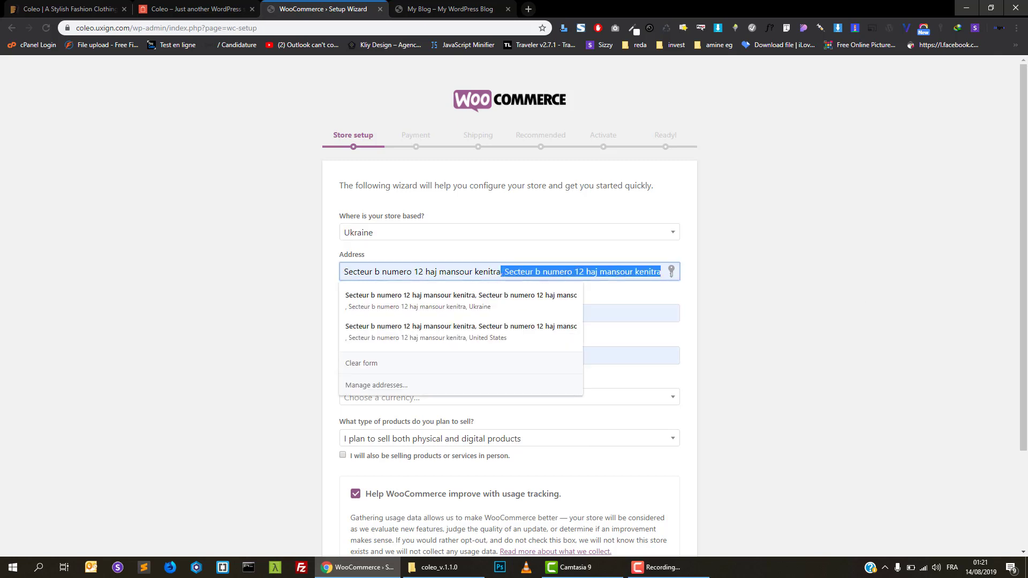
{"action": "key", "text": "BackSpace"}
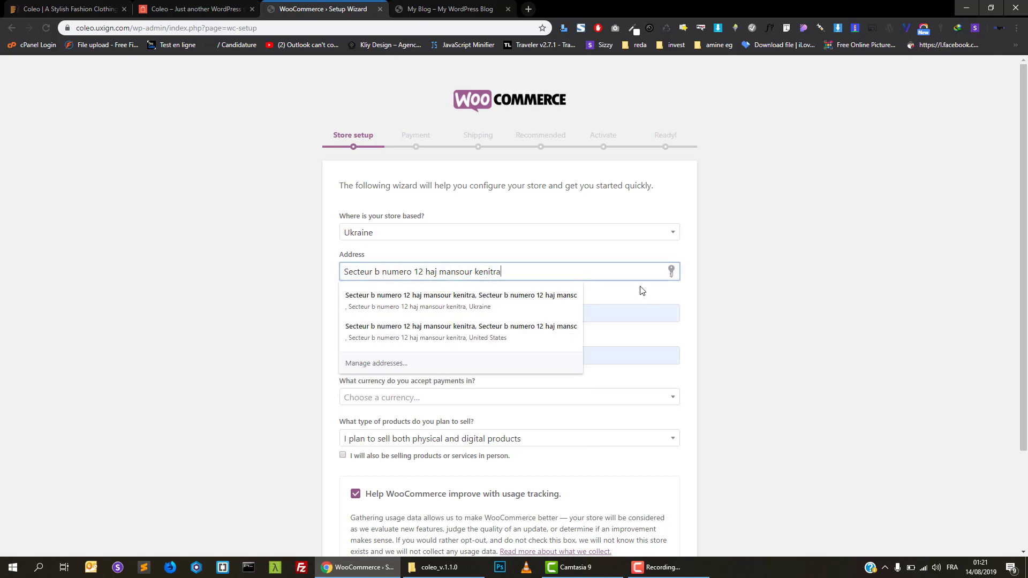
{"action": "left_click", "coordinate": [611, 256]}
Change the store's base country from the autofilled entry to Morocco.
{"action": "scroll", "coordinate": [570, 358], "scroll_direction": "down", "scroll_amount": 2}
{"action": "scroll", "coordinate": [570, 358], "scroll_direction": "down", "scroll_amount": 1}
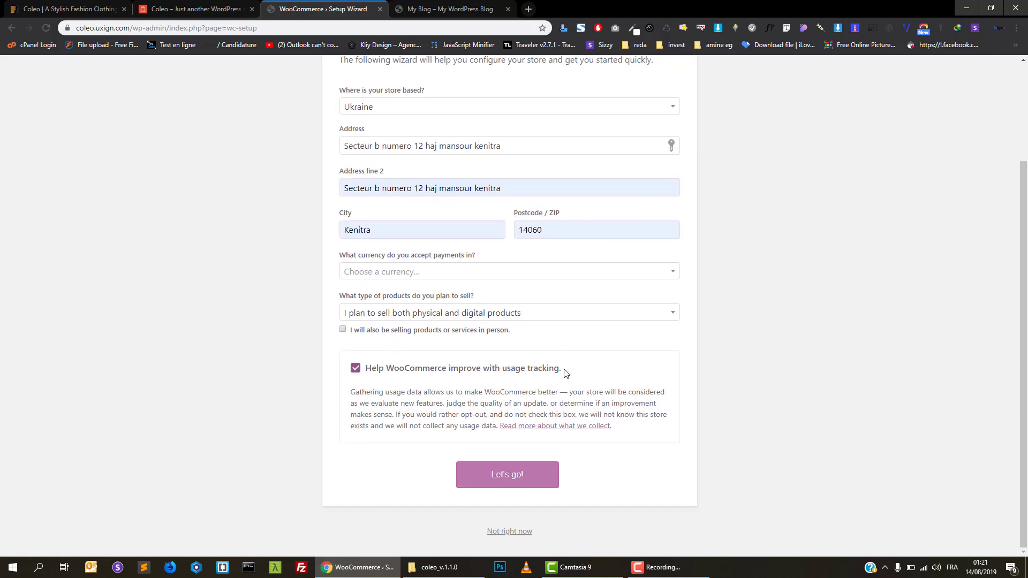
{"action": "left_click", "coordinate": [389, 112]}
{"action": "type", "text": "m"}
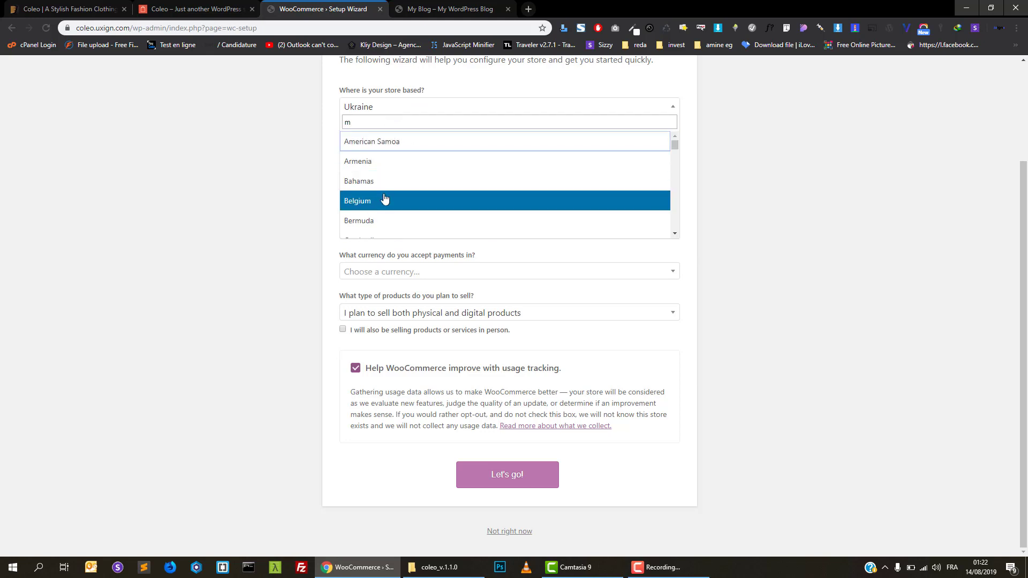
{"action": "type", "text": "o"}
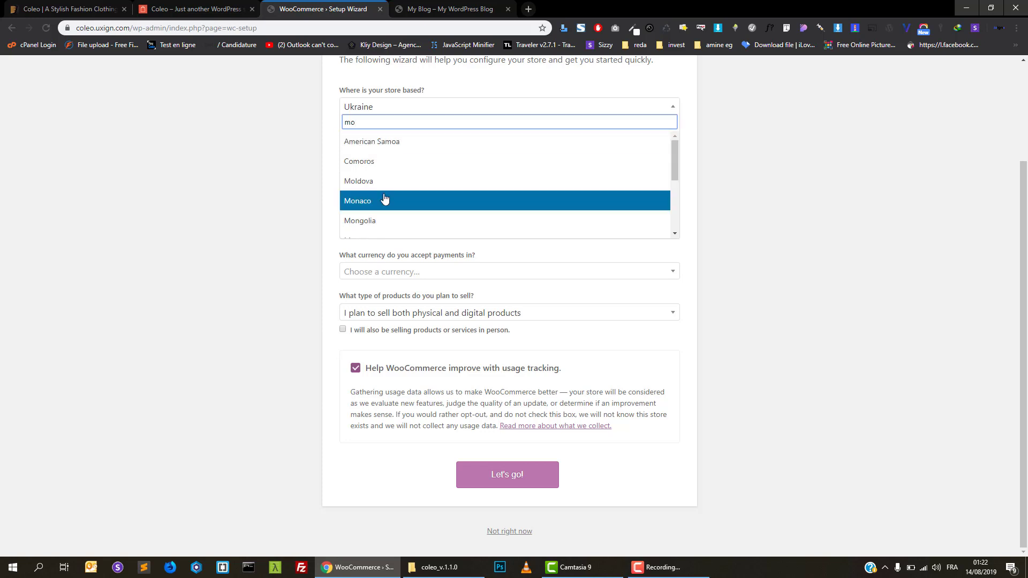
{"action": "key", "text": "BackSpace"}
{"action": "type", "text": "m"}
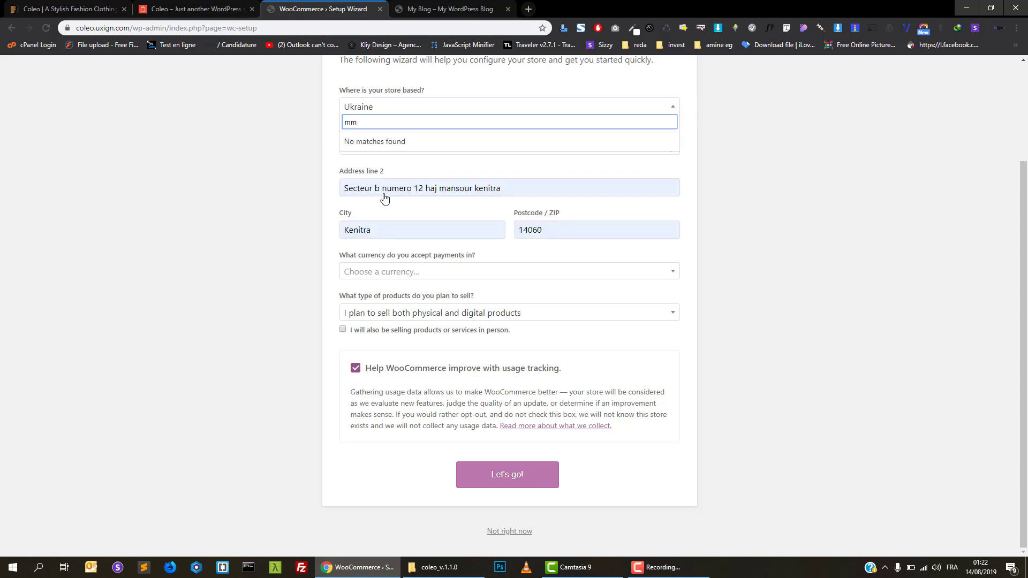
{"action": "key", "text": "BackSpace"}
{"action": "type", "text": "or"}
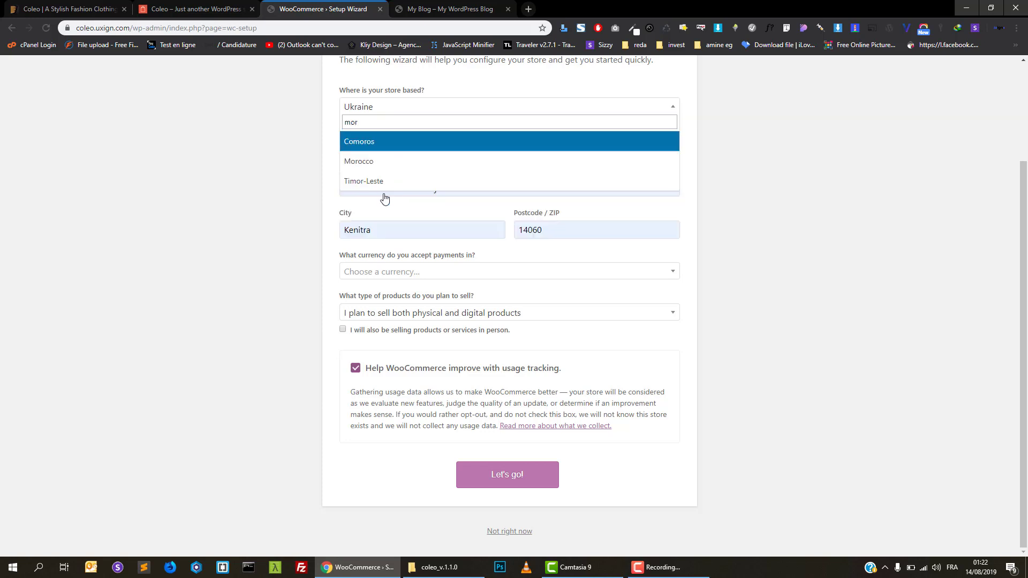
{"action": "left_click", "coordinate": [374, 163]}
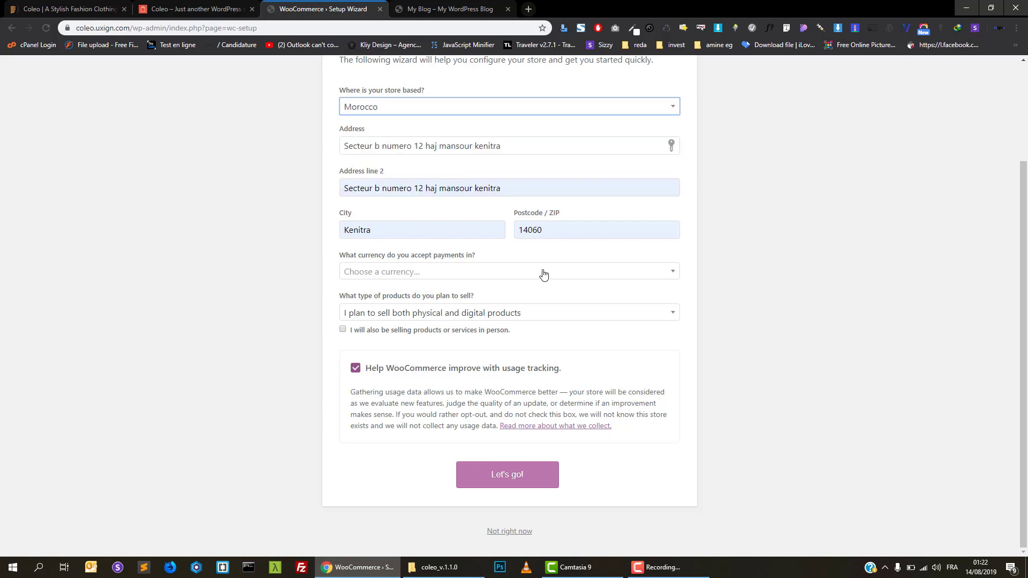
Set the currency the store accepts payments in to Moroccan dirham (MAD).
{"action": "left_click", "coordinate": [386, 275]}
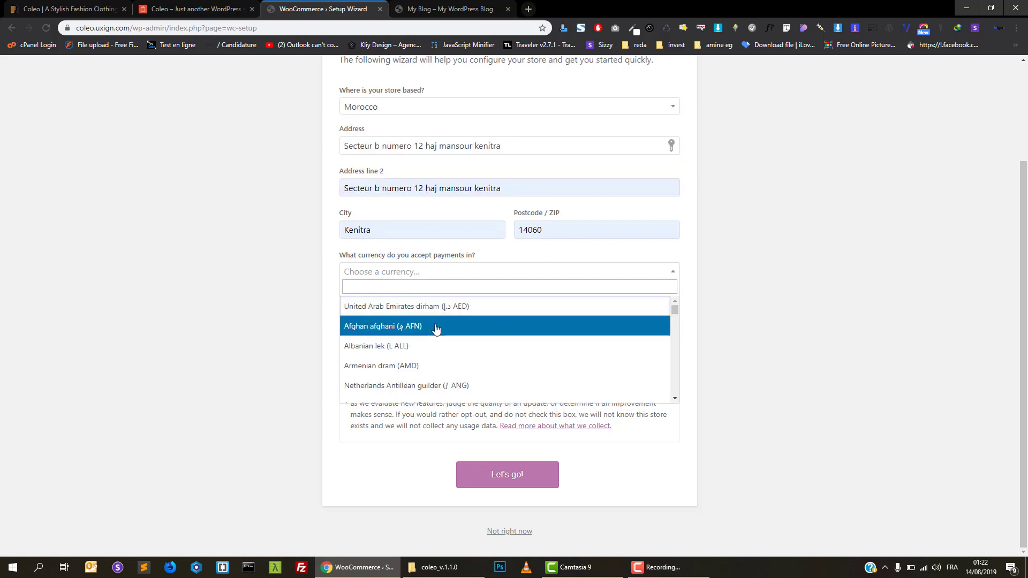
{"action": "type", "text": "mo"}
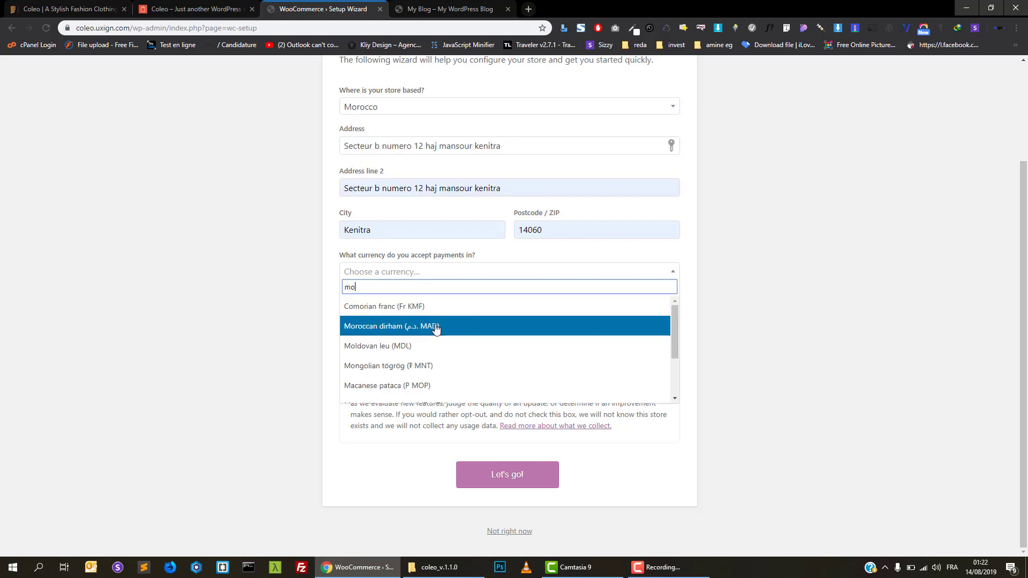
{"action": "left_click", "coordinate": [396, 332]}
Choose to sell both physical and digital products, including in person, and submit the store setup.
{"action": "left_click", "coordinate": [463, 312]}
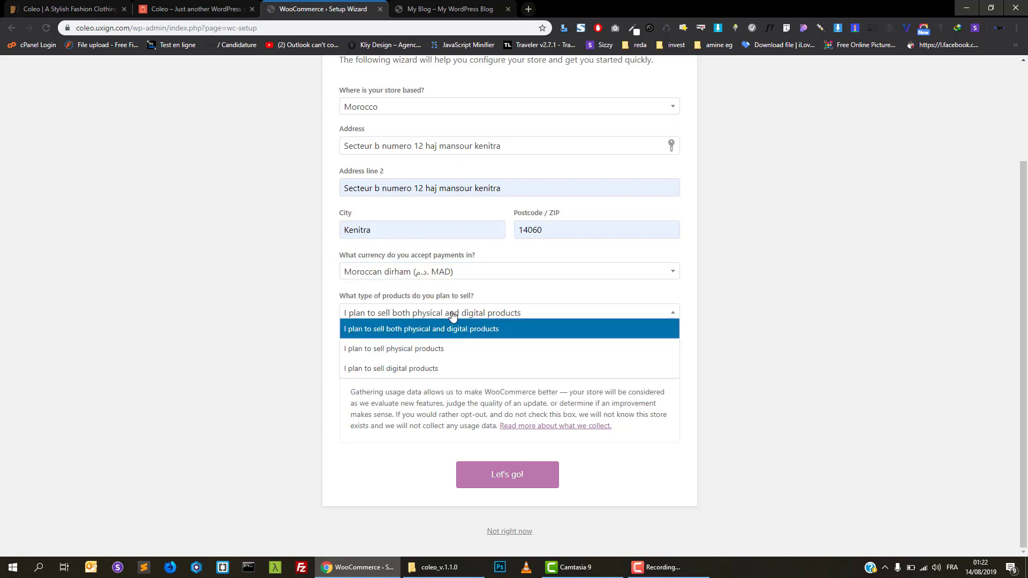
{"action": "left_click", "coordinate": [354, 336]}
{"action": "left_click", "coordinate": [349, 329]}
{"action": "left_click", "coordinate": [343, 330]}
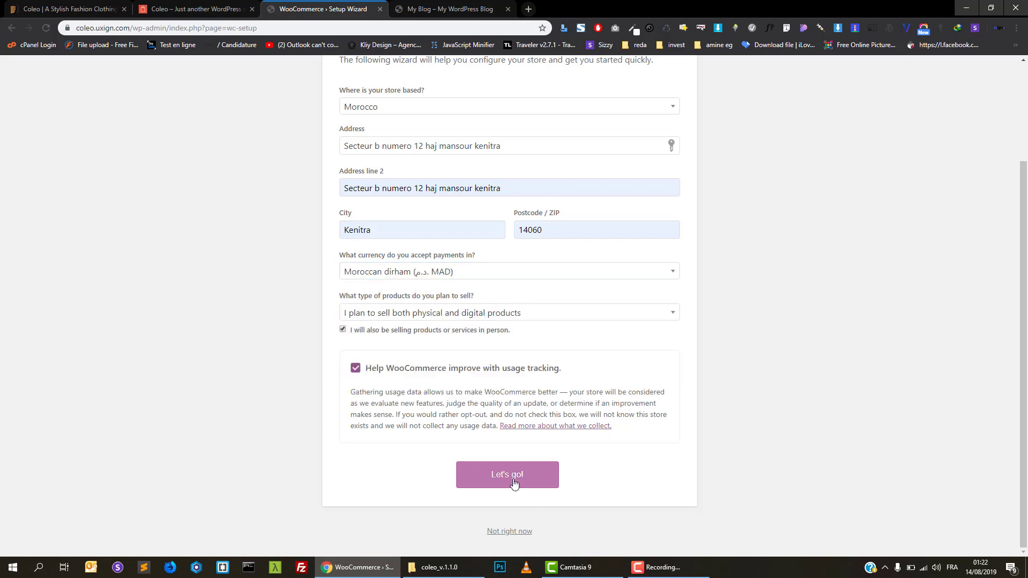
{"action": "left_click", "coordinate": [514, 477]}
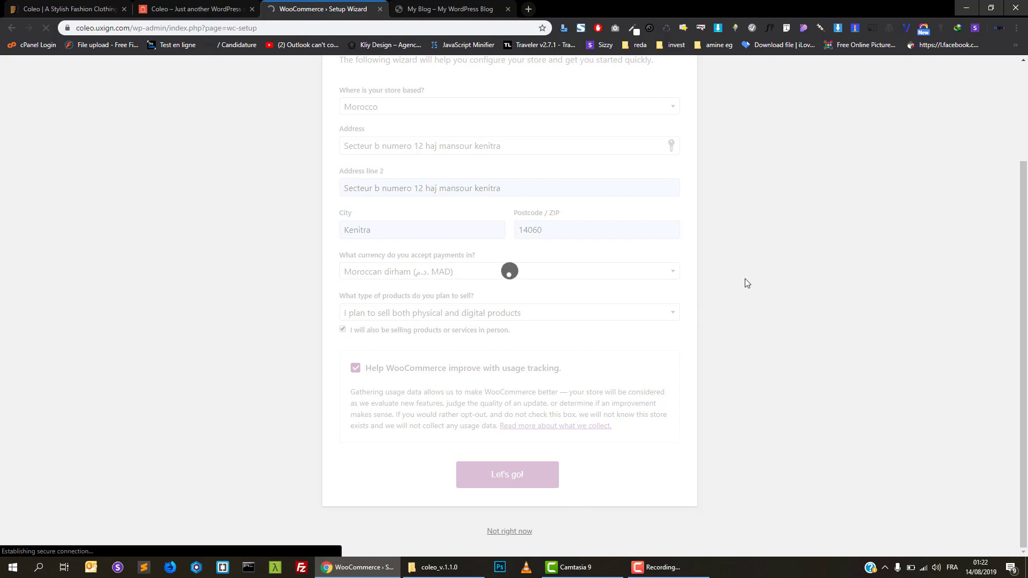
{"action": "scroll", "coordinate": [747, 283], "scroll_direction": "up", "scroll_amount": 3}
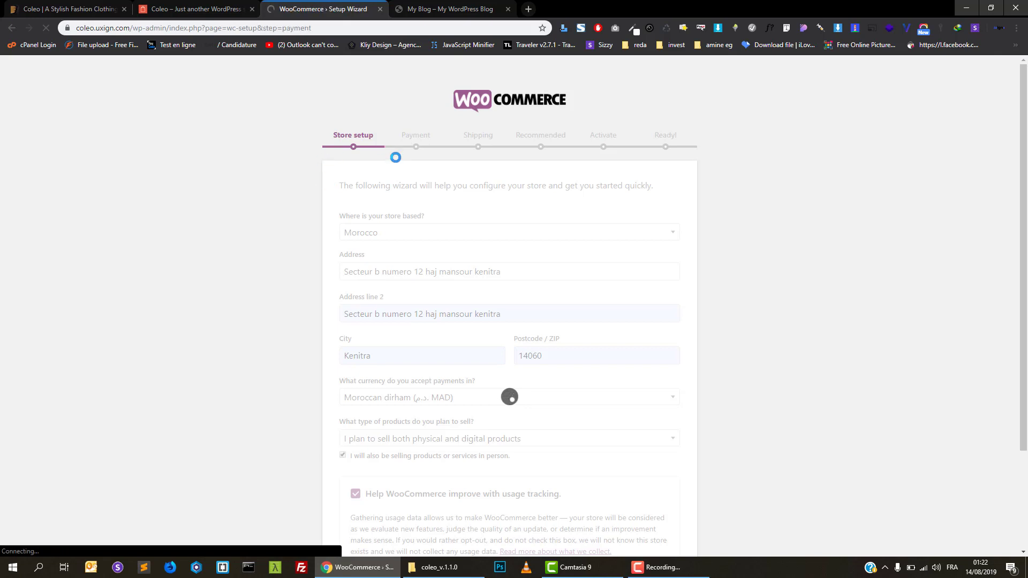
Enable cash on delivery, bank transfer (BACS) and check payments under Offline Payments, and continue to the shipping setup.
{"action": "left_click", "coordinate": [661, 272]}
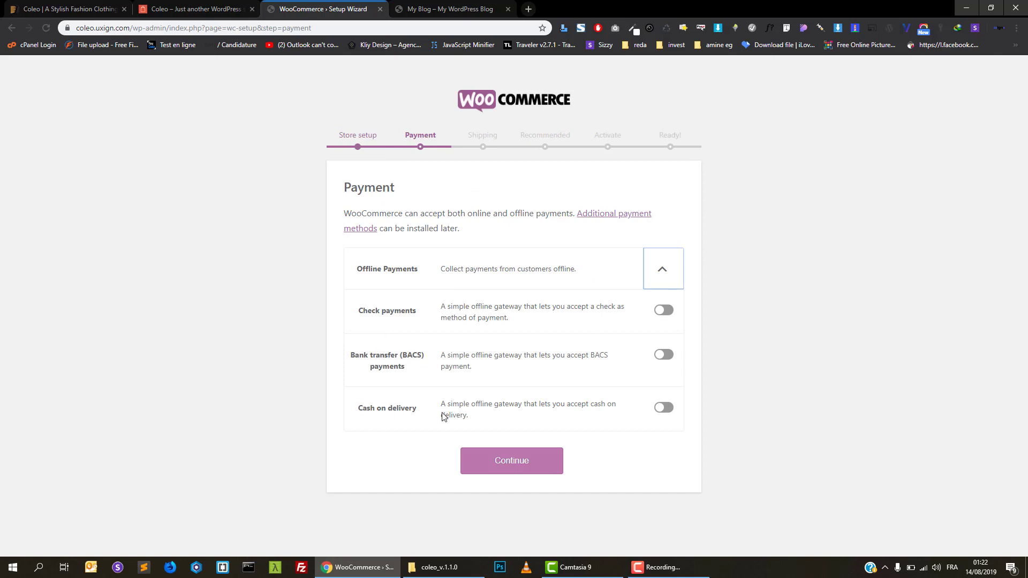
{"action": "left_click", "coordinate": [667, 410]}
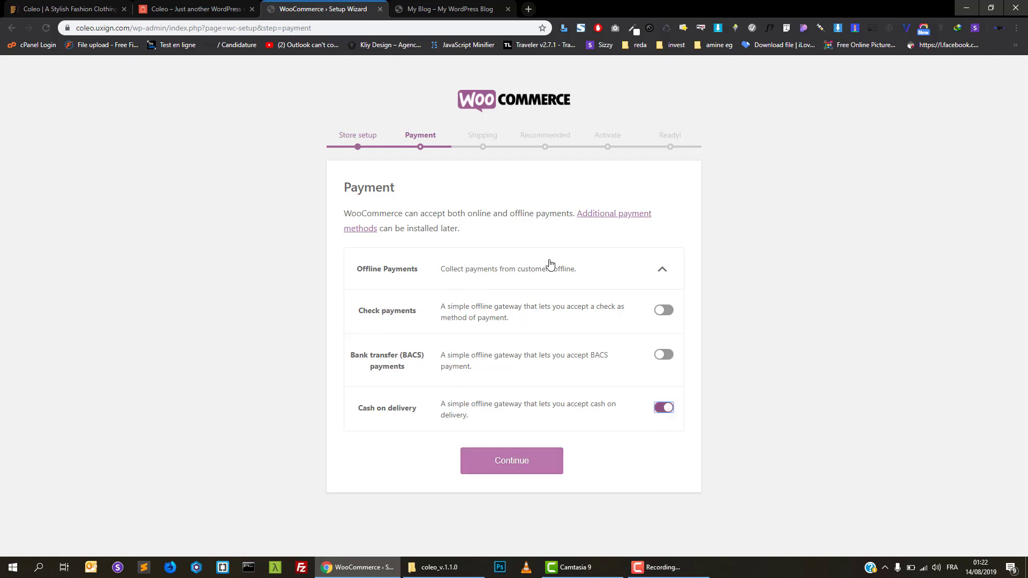
{"action": "left_click", "coordinate": [665, 357]}
{"action": "left_click", "coordinate": [669, 318]}
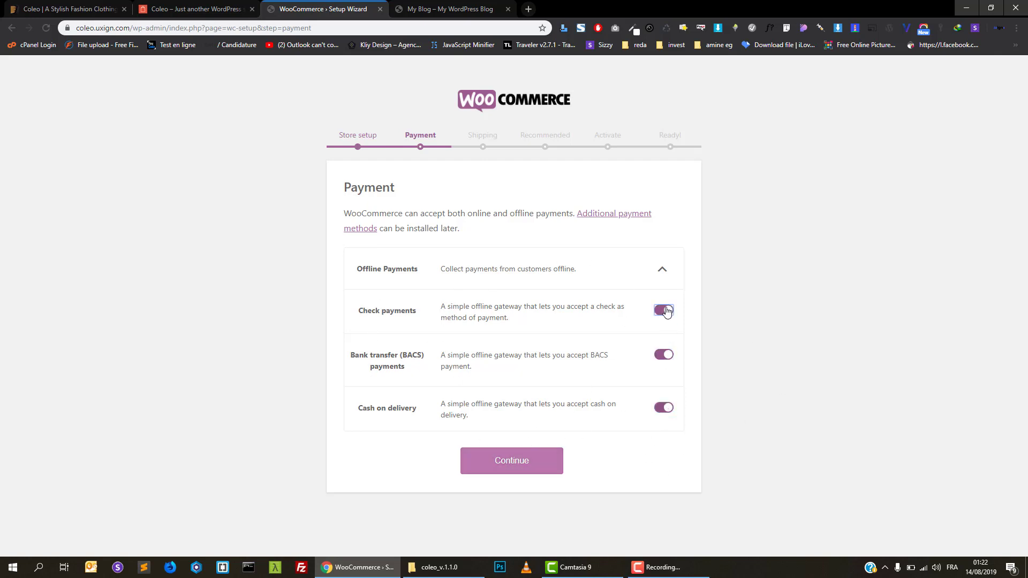
{"action": "left_click", "coordinate": [522, 462]}
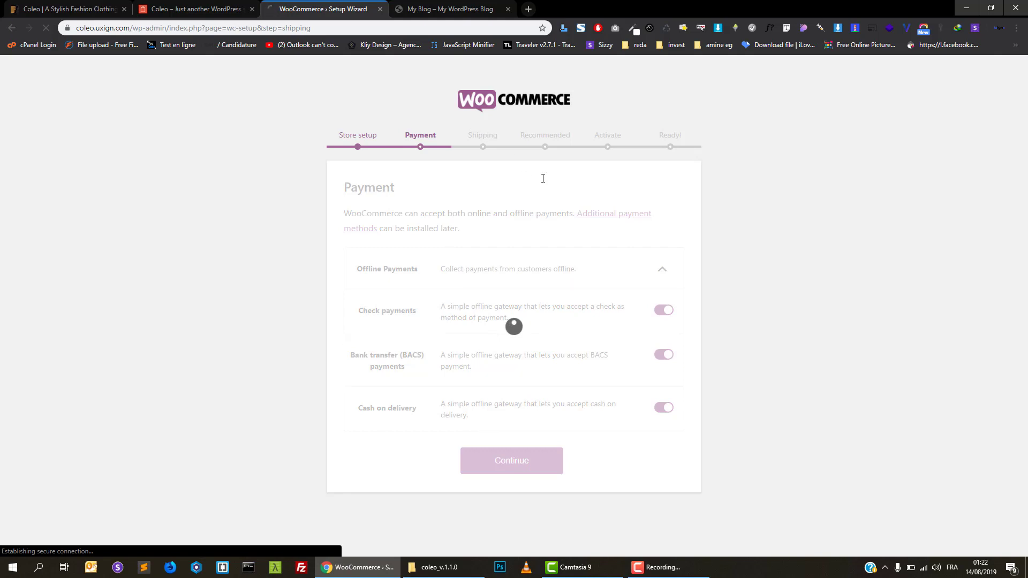
Set the shipping method to Free Shipping for both Morocco and locations not covered by other zones, and continue.
{"action": "left_click", "coordinate": [493, 301]}
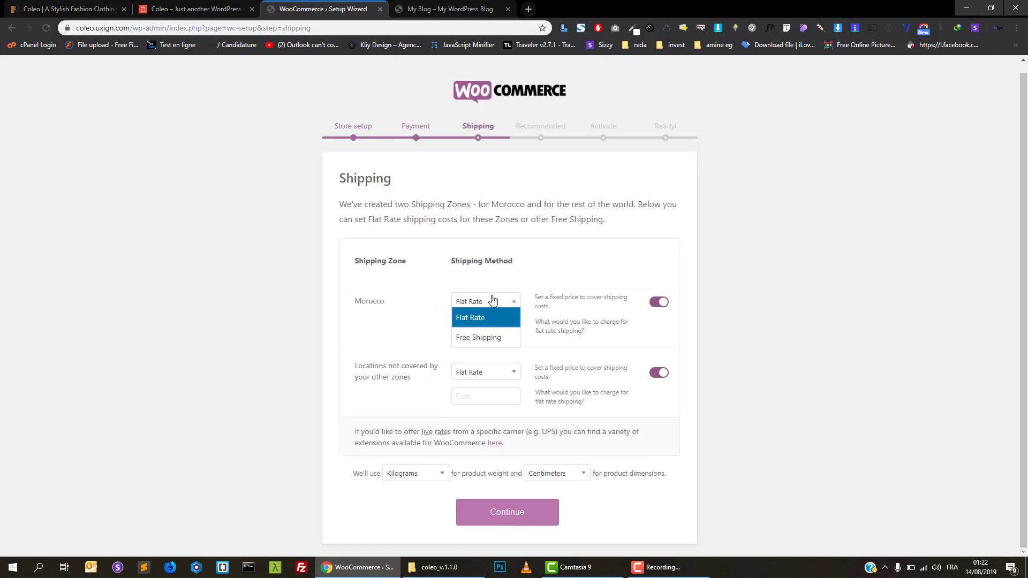
{"action": "left_click", "coordinate": [489, 337]}
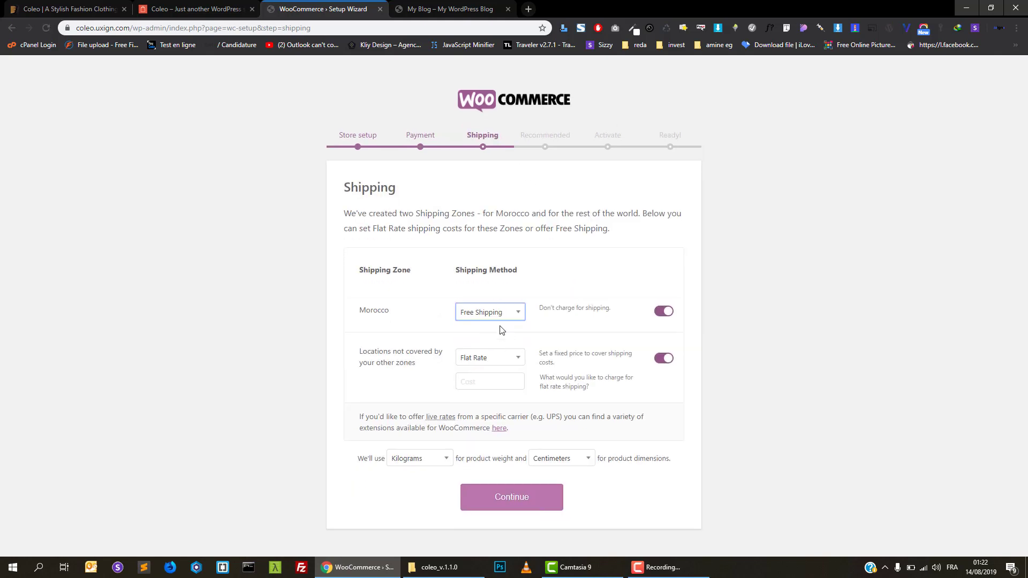
{"action": "left_click", "coordinate": [492, 358]}
{"action": "left_click", "coordinate": [491, 394]}
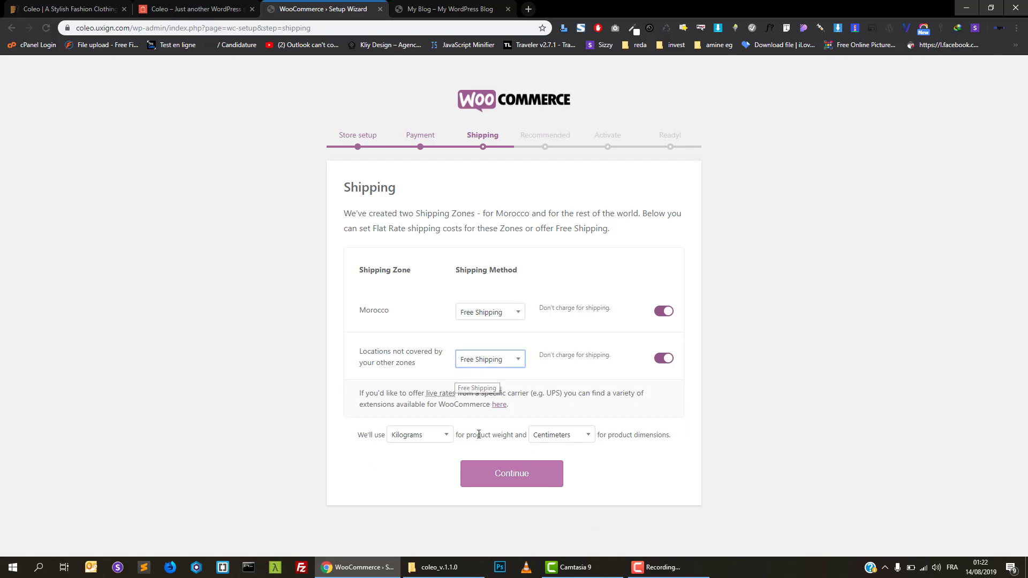
{"action": "left_click", "coordinate": [532, 473]}
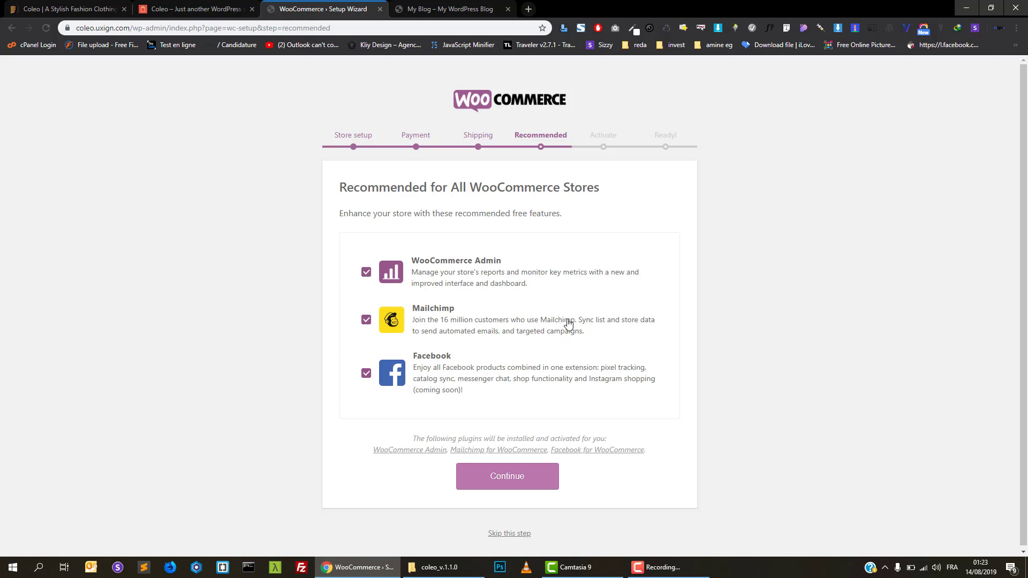
Keep WooCommerce Admin, Mailchimp and Facebook selected as the recommended store features and continue.
{"action": "left_click", "coordinate": [367, 374]}
{"action": "left_click", "coordinate": [366, 319]}
{"action": "left_click", "coordinate": [366, 320]}
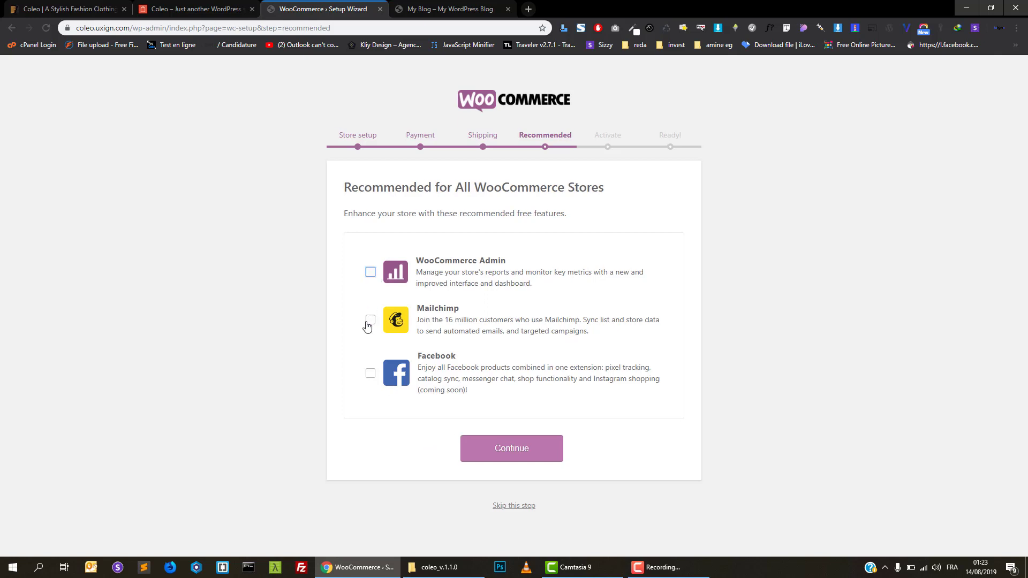
{"action": "left_click", "coordinate": [367, 373]}
{"action": "left_click", "coordinate": [541, 480]}
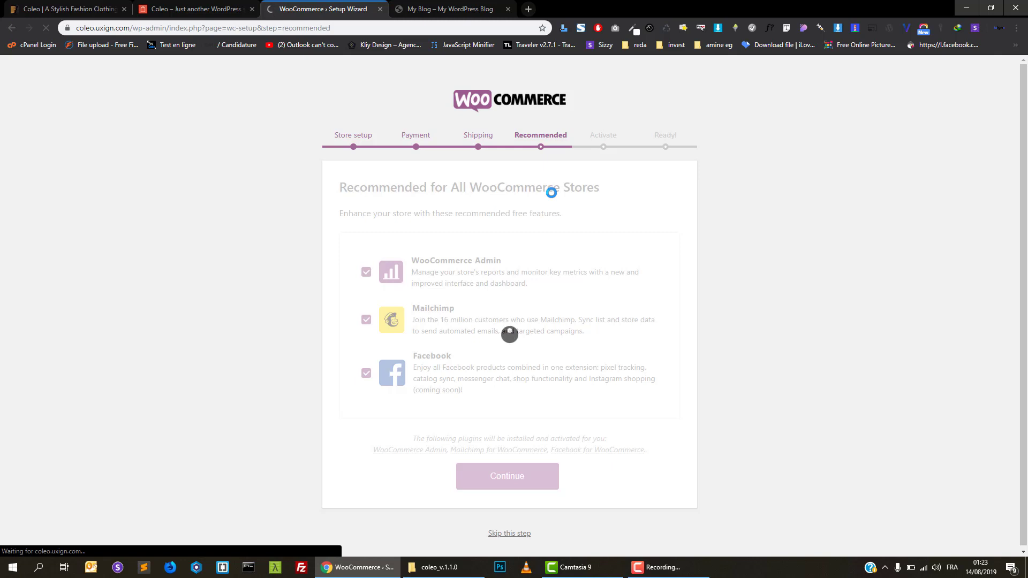
Close the spare blog preview and skip connecting the store to Jetpack.
{"action": "left_click", "coordinate": [508, 9]}
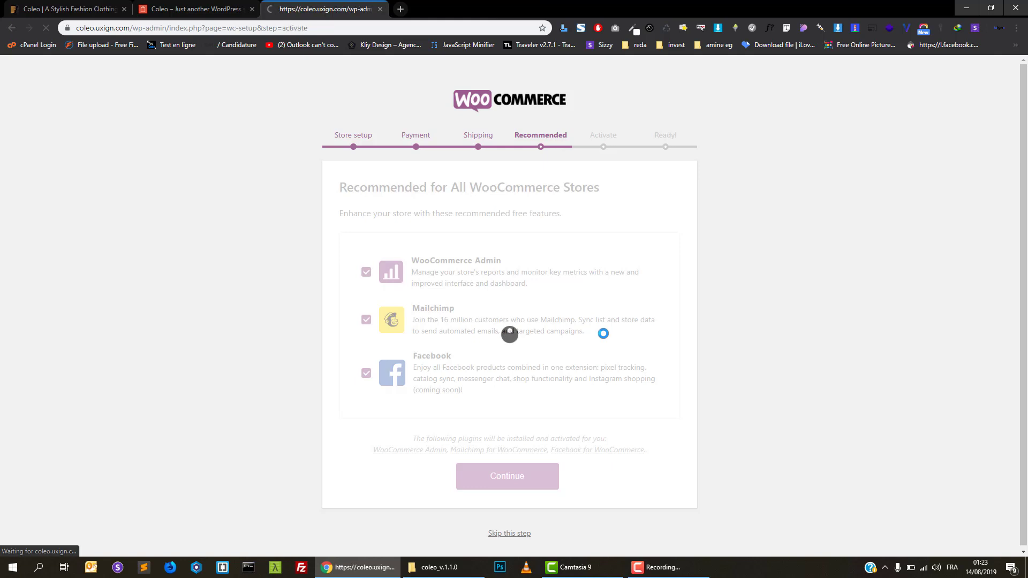
{"action": "scroll", "coordinate": [590, 310], "scroll_direction": "down", "scroll_amount": 2}
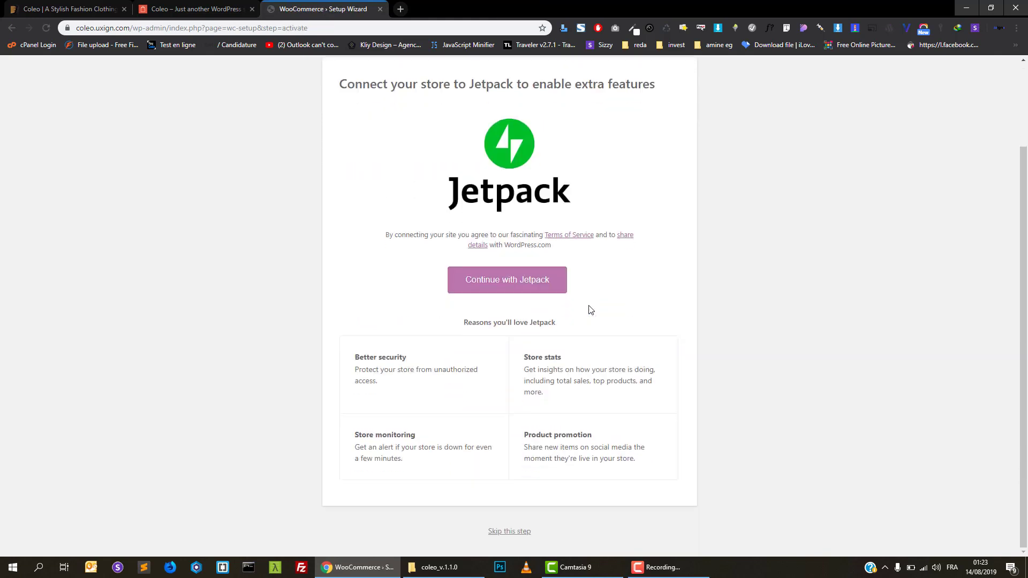
{"action": "scroll", "coordinate": [590, 310], "scroll_direction": "up", "scroll_amount": 2}
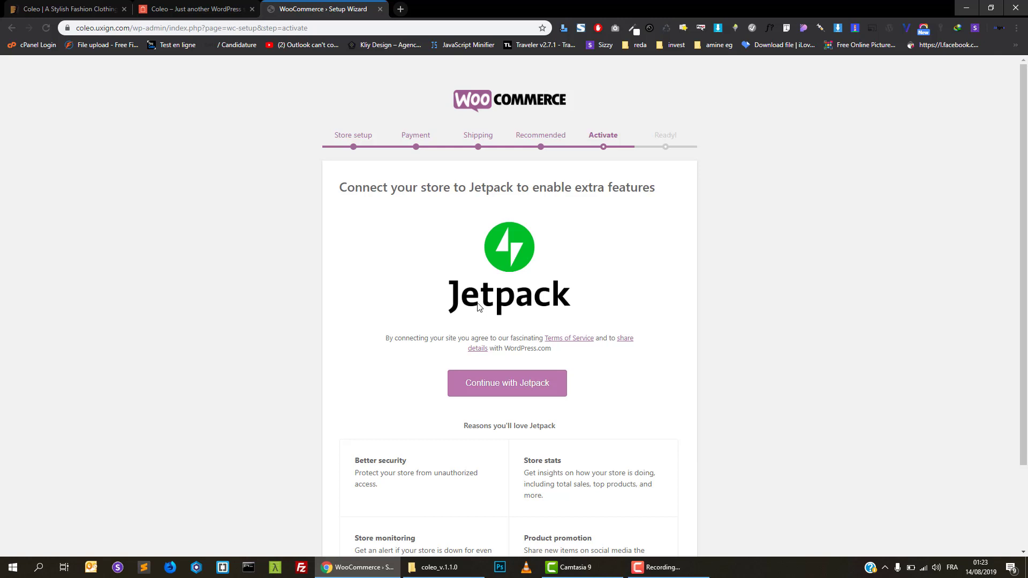
{"action": "scroll", "coordinate": [479, 307], "scroll_direction": "down", "scroll_amount": 2}
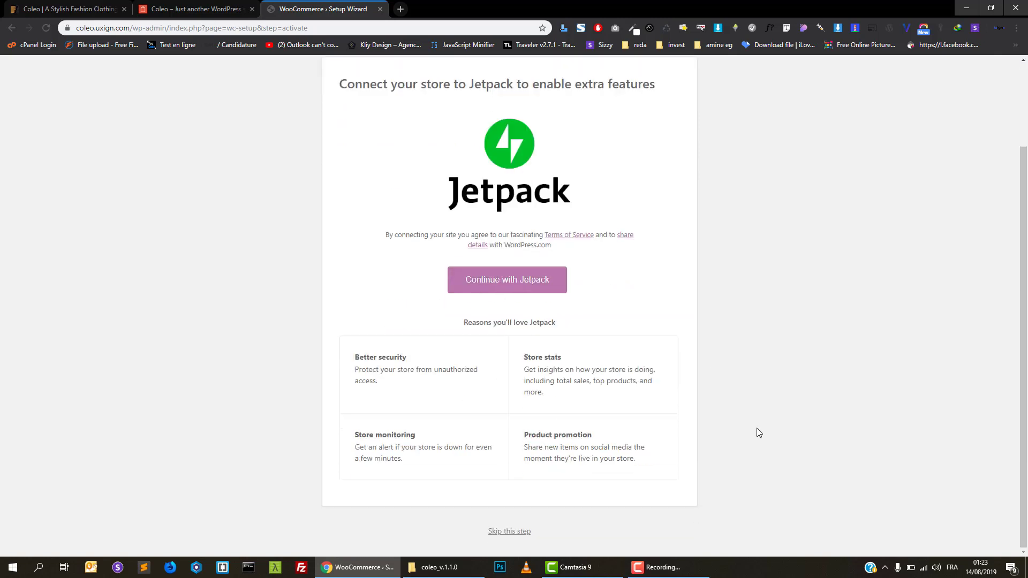
{"action": "left_click", "coordinate": [515, 538]}
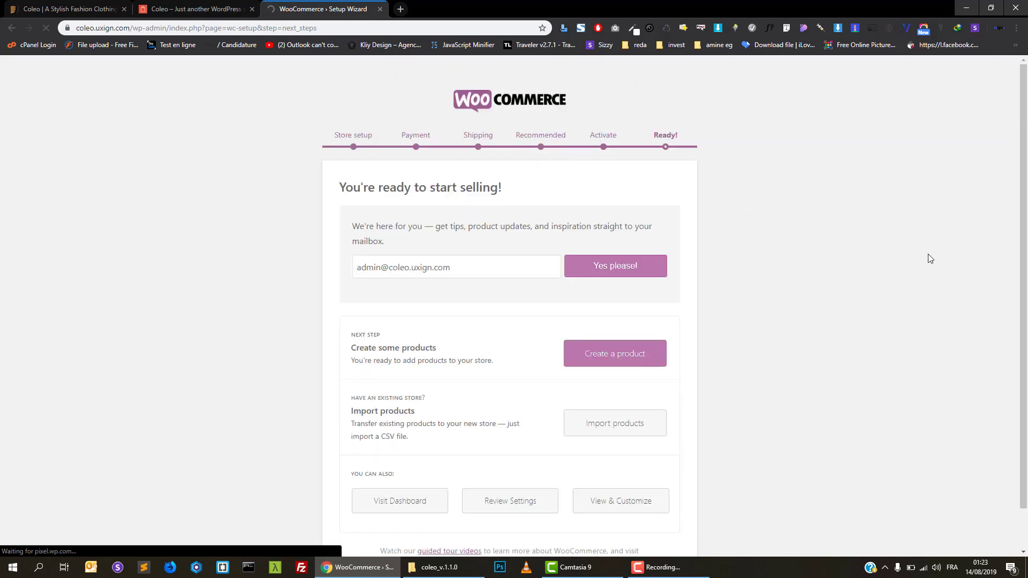
Finish the WooCommerce setup wizard without subscribing to its mailing list and go to the WordPress dashboard.
{"action": "scroll", "coordinate": [927, 254], "scroll_direction": "down", "scroll_amount": 1}
{"action": "scroll", "coordinate": [507, 302], "scroll_direction": "up", "scroll_amount": 1}
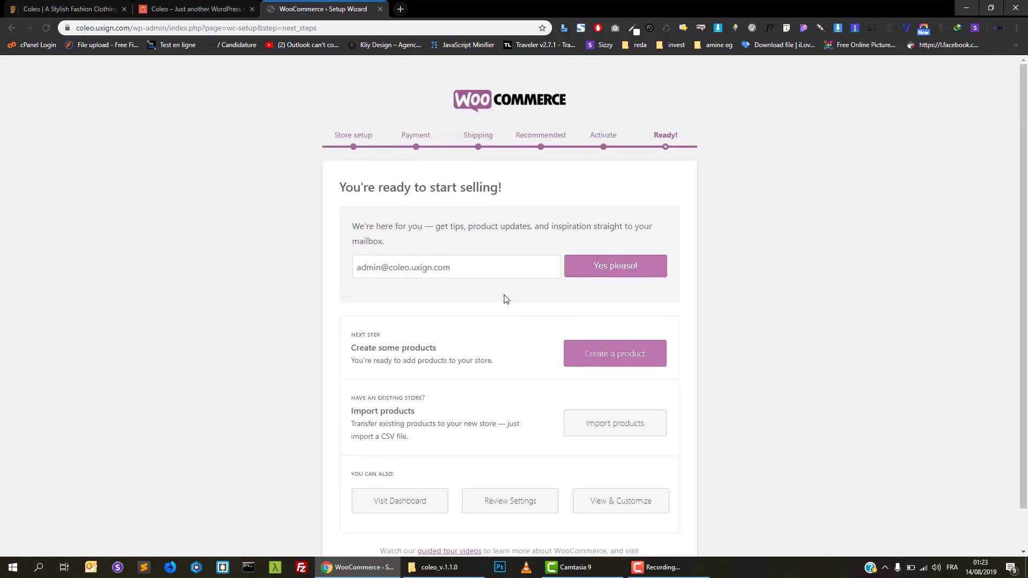
{"action": "left_click", "coordinate": [429, 267]}
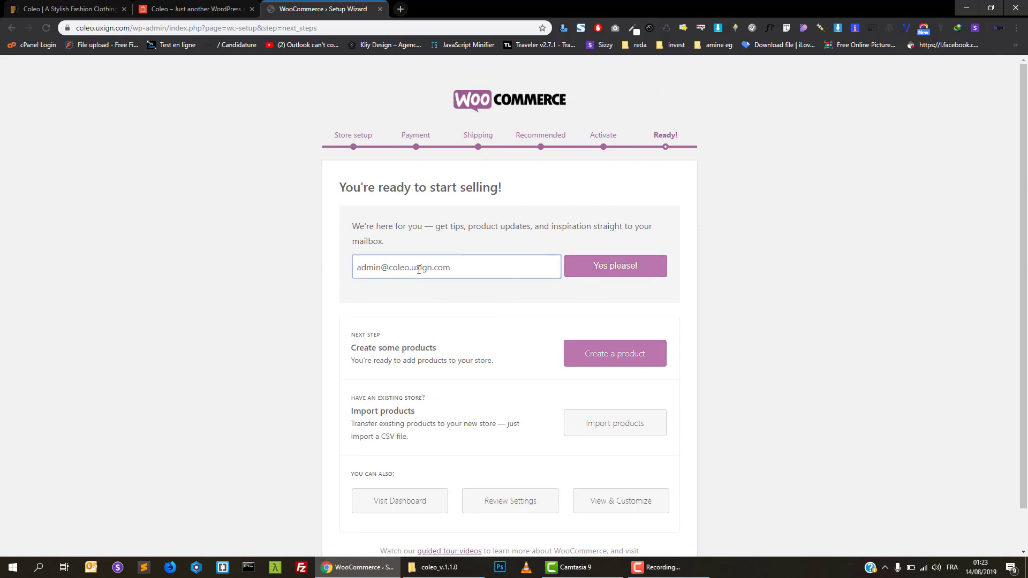
{"action": "scroll", "coordinate": [522, 323], "scroll_direction": "down", "scroll_amount": 1}
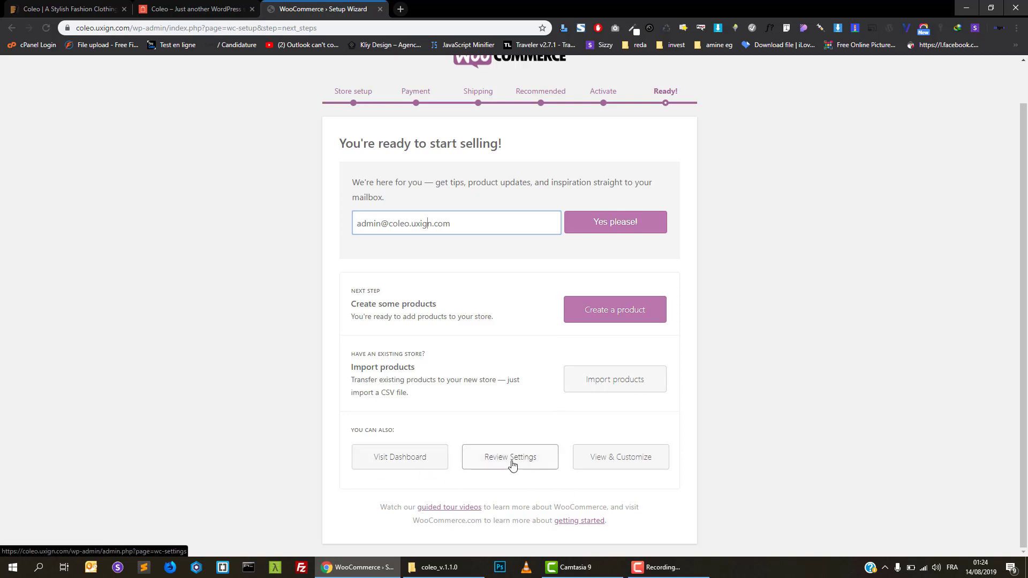
{"action": "left_click", "coordinate": [393, 460]}
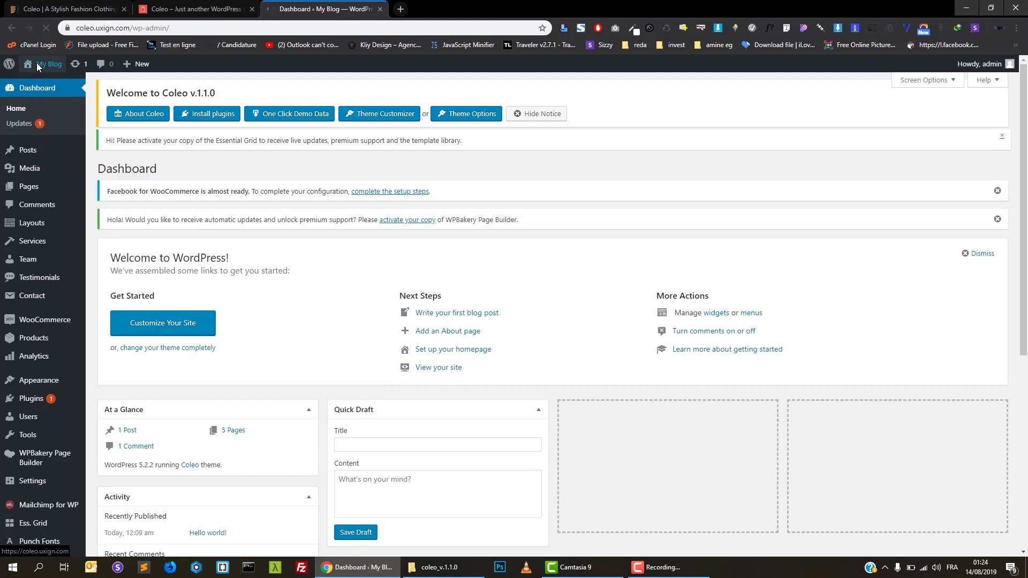
Open the site's front end separately, look over its current blog home page, and close it.
{"action": "middle_click", "coordinate": [37, 82]}
{"action": "left_click", "coordinate": [471, 4]}
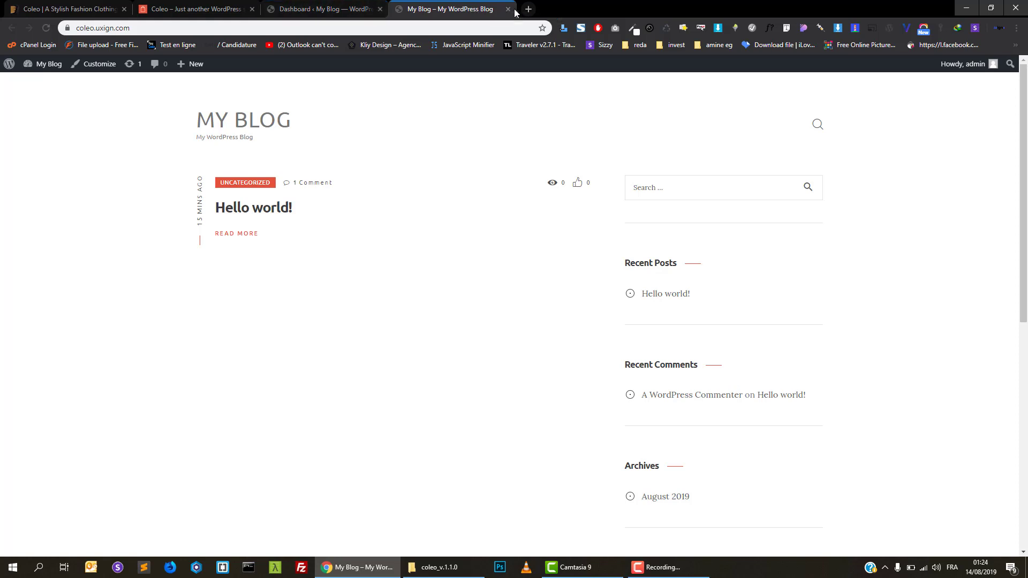
{"action": "scroll", "coordinate": [540, 262], "scroll_direction": "down", "scroll_amount": 9}
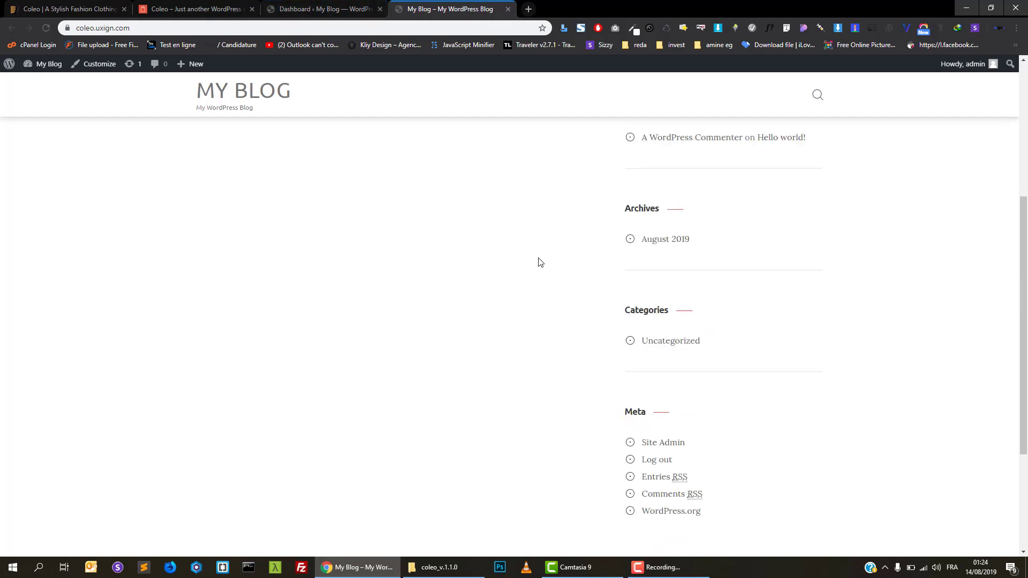
{"action": "scroll", "coordinate": [540, 262], "scroll_direction": "up", "scroll_amount": 7}
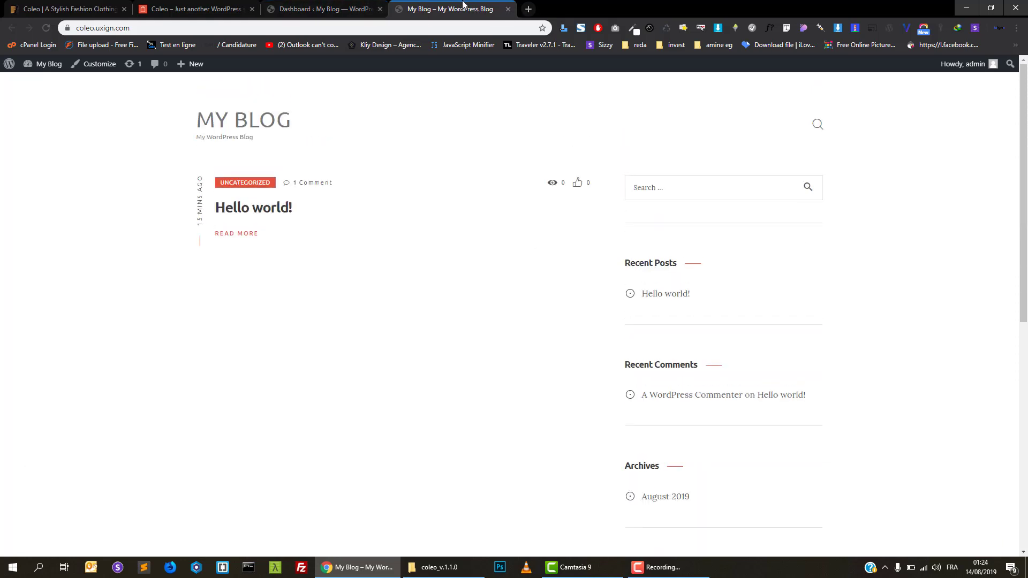
{"action": "key", "text": "ctrl+w"}
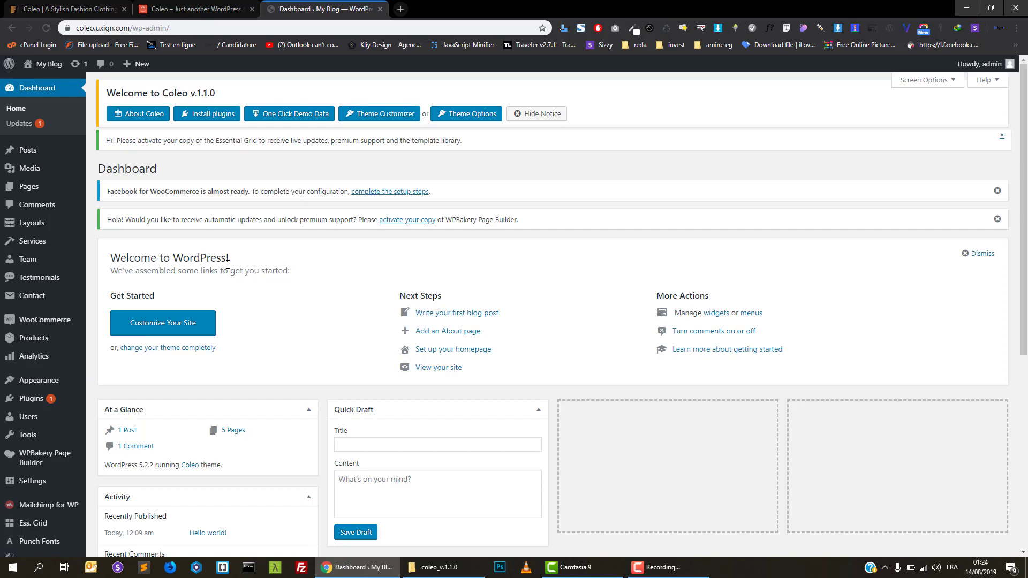
Examine the Coleo demo site's home page down to the testimonials and return to its start.
{"action": "left_click", "coordinate": [193, 9]}
{"action": "scroll", "coordinate": [265, 257], "scroll_direction": "down", "scroll_amount": 12}
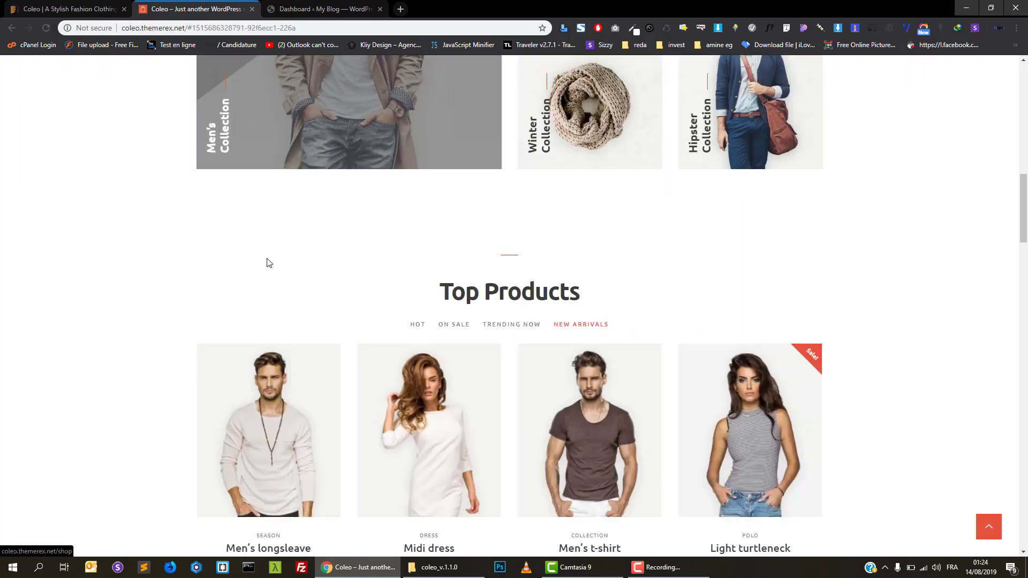
{"action": "scroll", "coordinate": [267, 263], "scroll_direction": "down", "scroll_amount": 15}
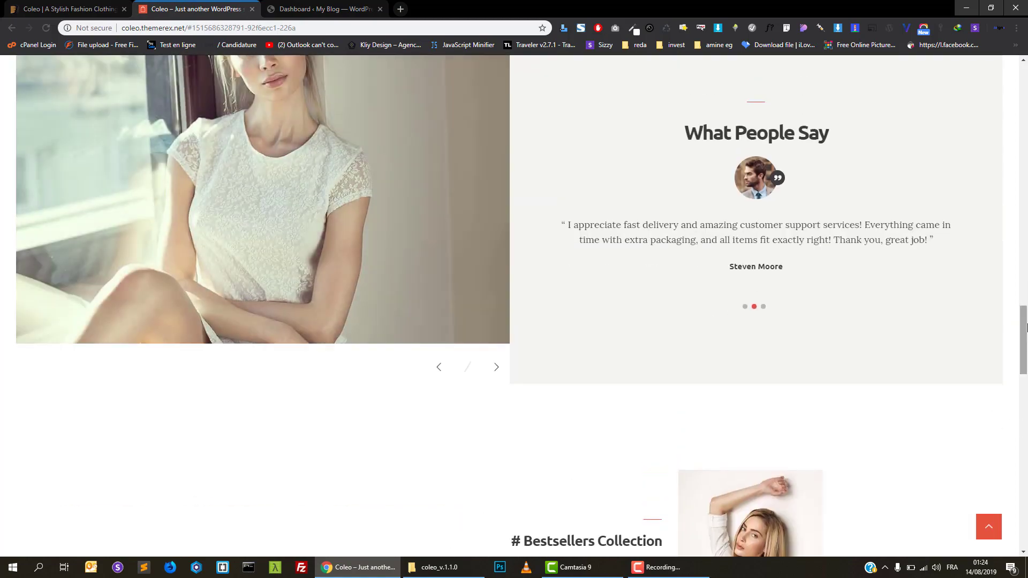
{"action": "left_click_drag", "start_coordinate": [1025, 326], "coordinate": [1026, 80]}
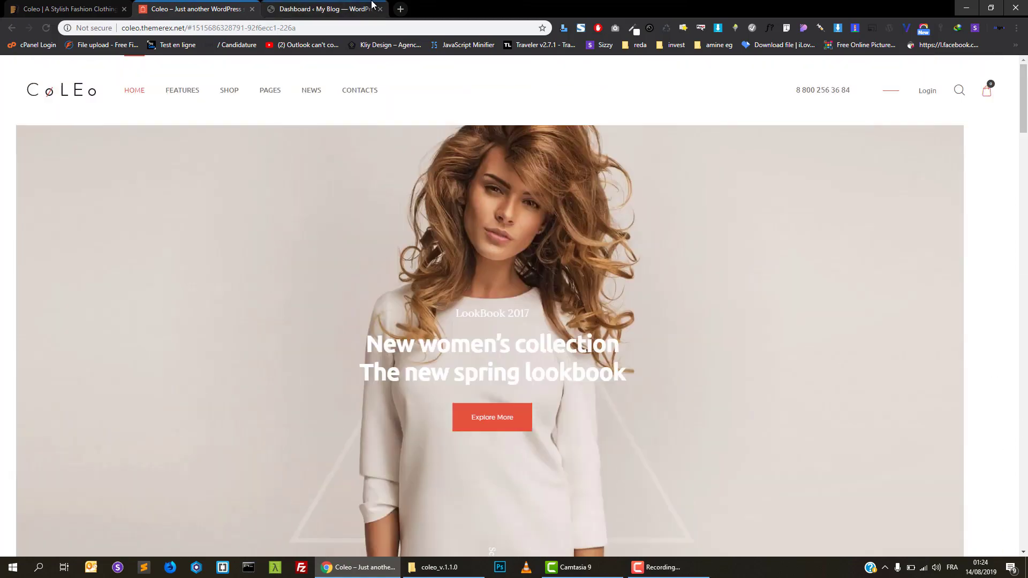
Return to the WordPress dashboard and open the theme's Install Demo Data page.
{"action": "left_click", "coordinate": [374, 7]}
{"action": "scroll", "coordinate": [132, 284], "scroll_direction": "down", "scroll_amount": 4}
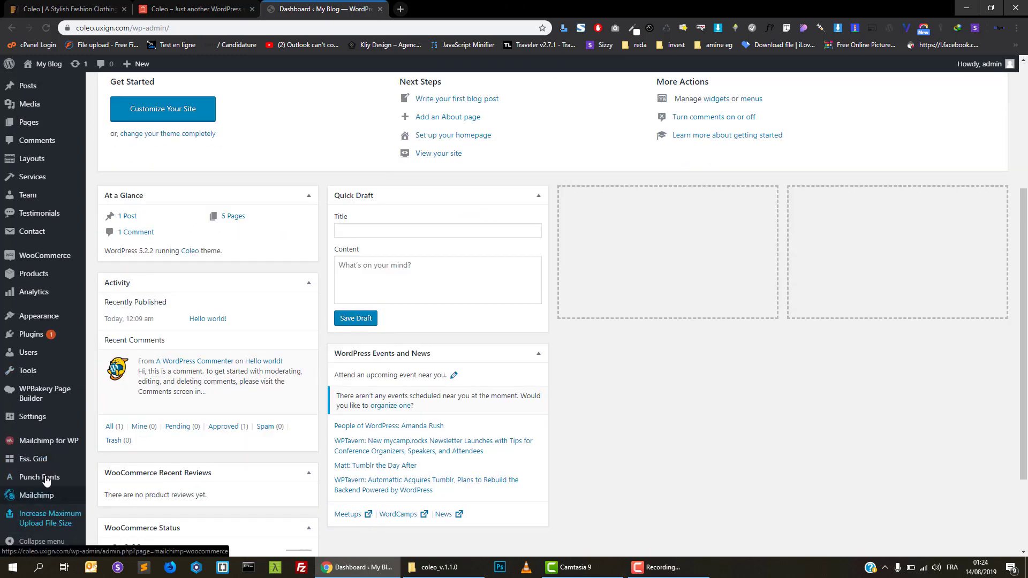
{"action": "mouse_move", "coordinate": [73, 319]}
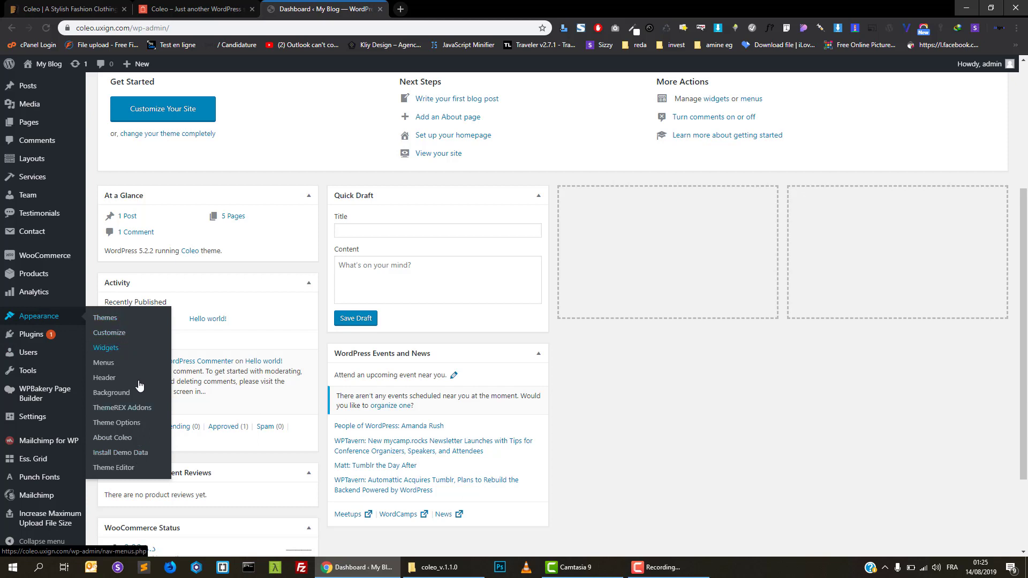
{"action": "left_click", "coordinate": [139, 455]}
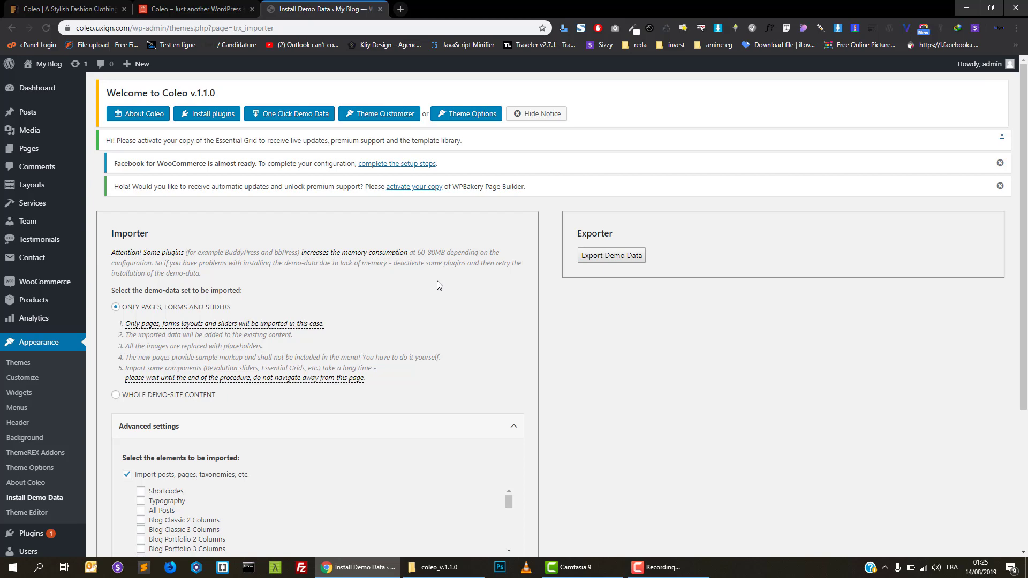
Choose the whole demo-site content with all elements, accept erasing the old data, and start the import.
{"action": "scroll", "coordinate": [140, 333], "scroll_direction": "down", "scroll_amount": 2}
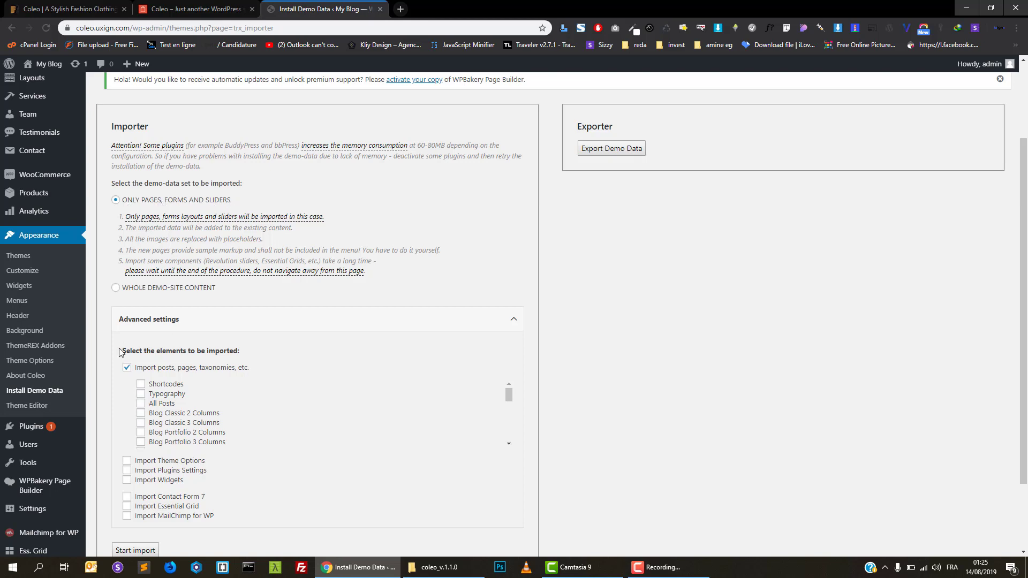
{"action": "left_click", "coordinate": [116, 289]}
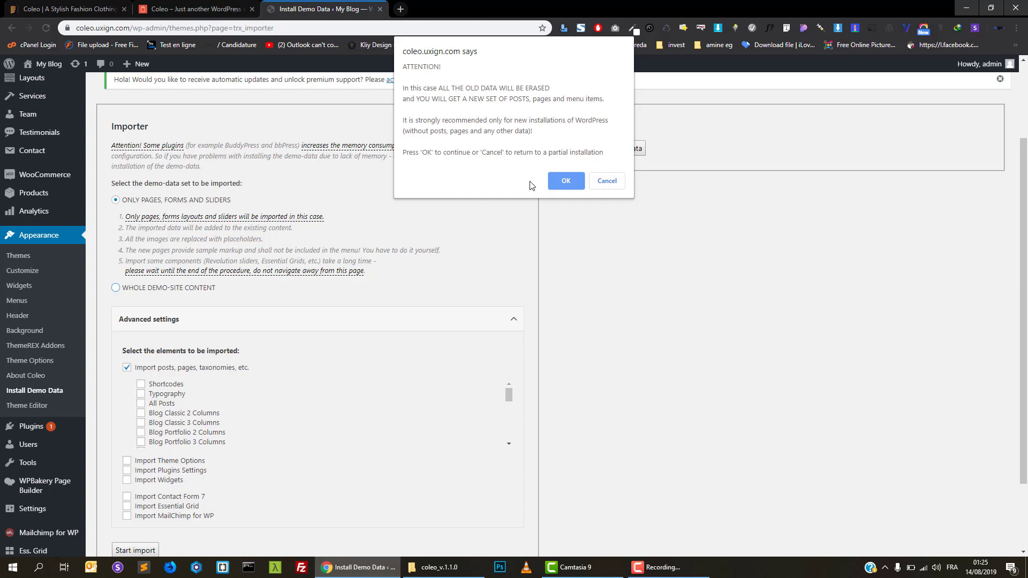
{"action": "left_click", "coordinate": [607, 182]}
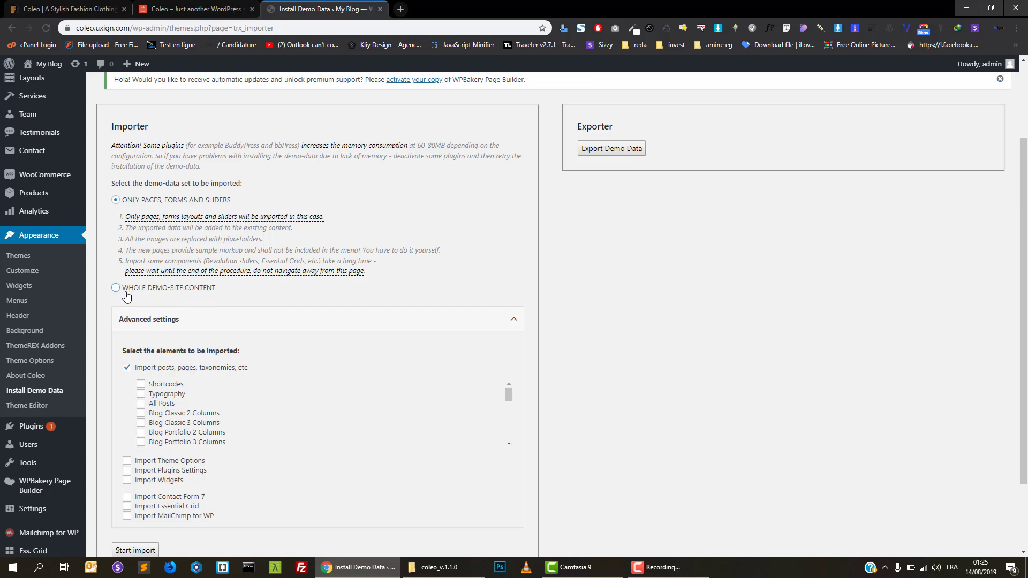
{"action": "left_click", "coordinate": [116, 289]}
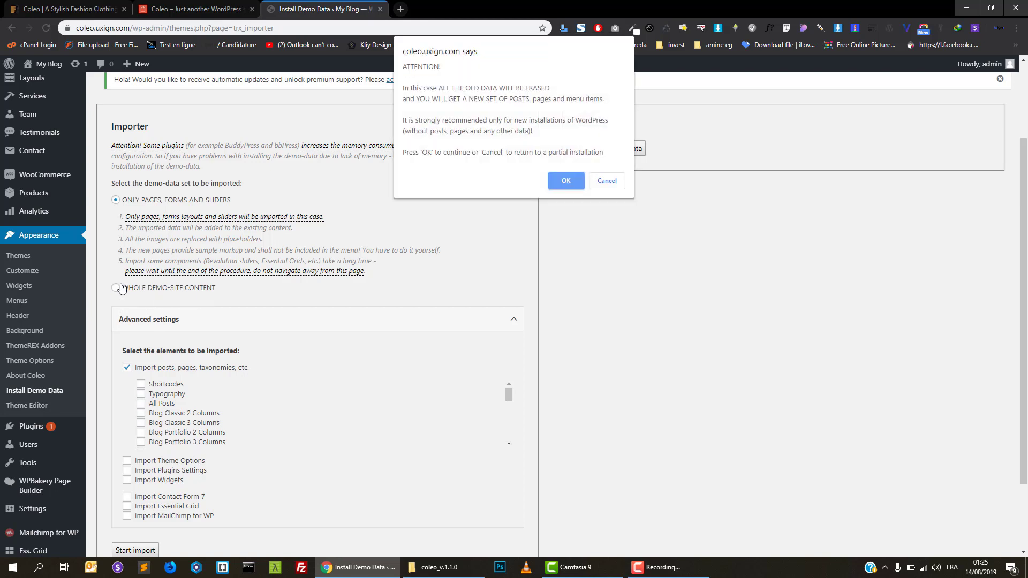
{"action": "left_click", "coordinate": [561, 184]}
{"action": "left_click", "coordinate": [458, 294]}
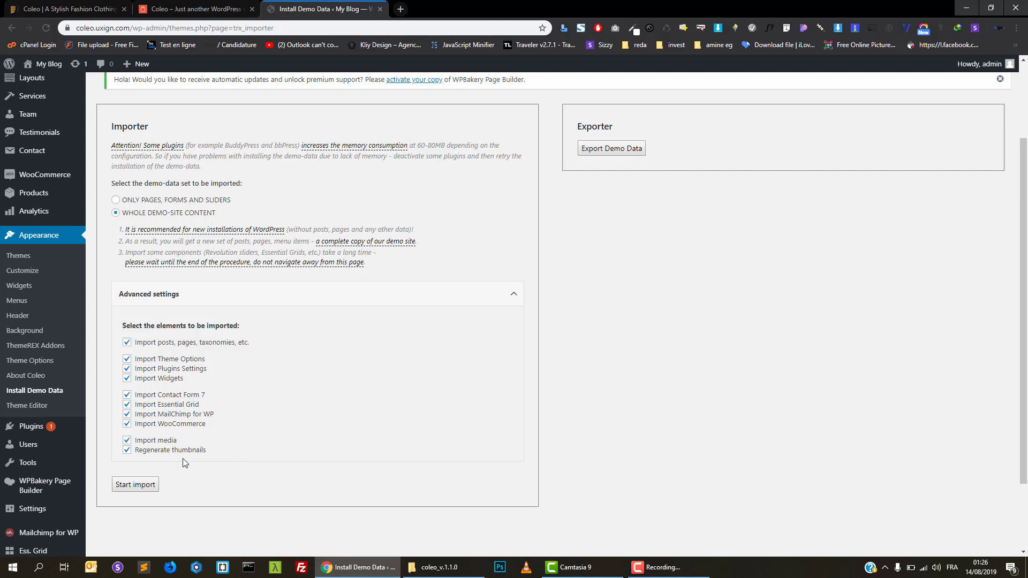
{"action": "left_click", "coordinate": [138, 485]}
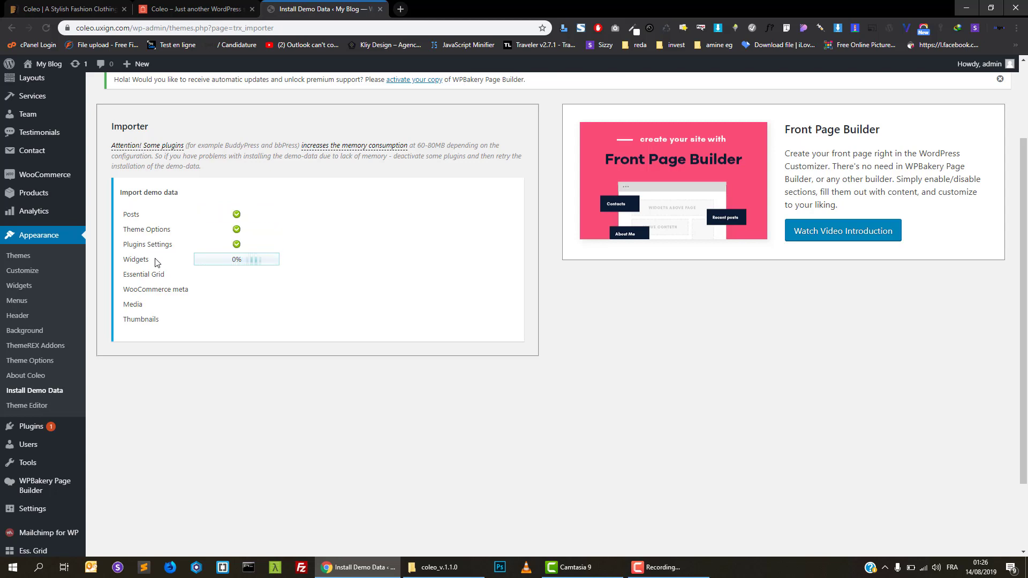
{"action": "scroll", "coordinate": [275, 249], "scroll_direction": "up", "scroll_amount": 2}
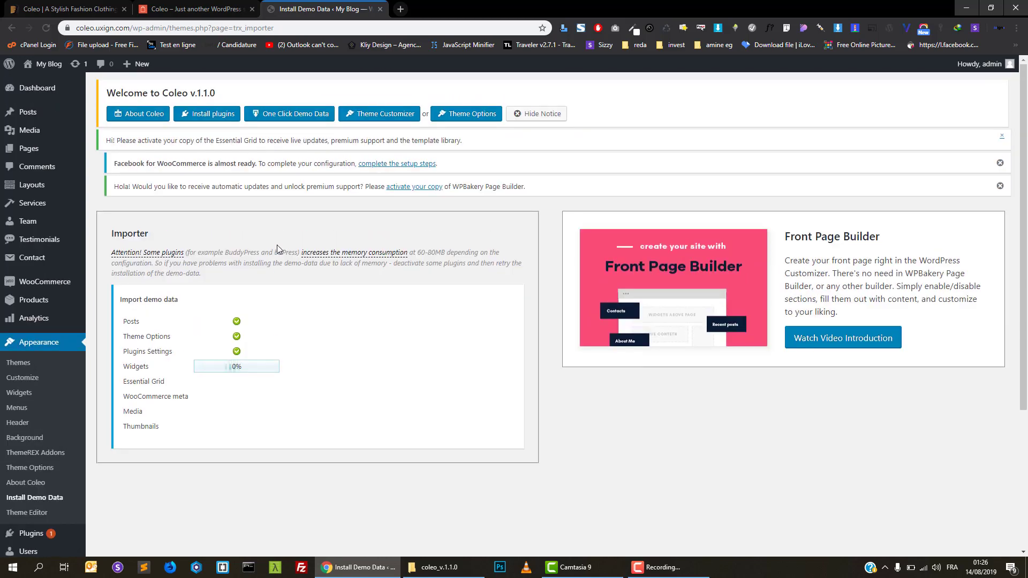
Look through the Coleo demo's collections and top products while the import runs.
{"action": "left_click", "coordinate": [208, 4]}
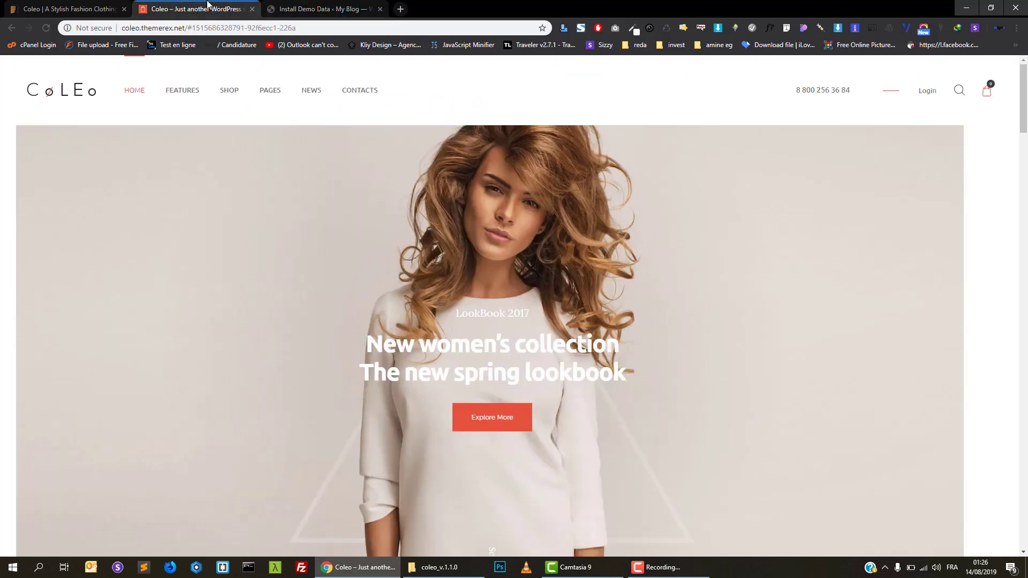
{"action": "scroll", "coordinate": [980, 250], "scroll_direction": "down", "scroll_amount": 10}
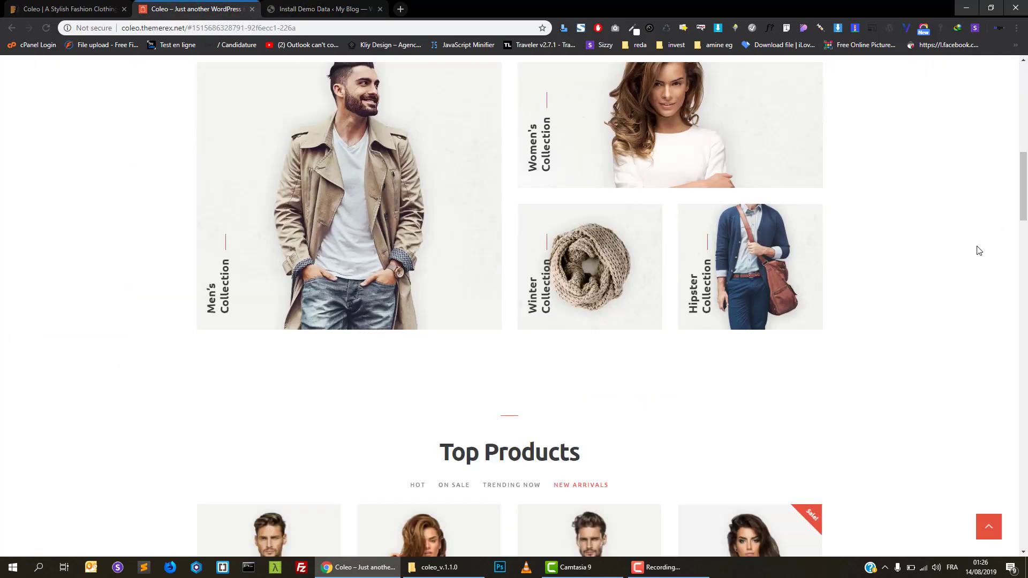
{"action": "scroll", "coordinate": [979, 251], "scroll_direction": "down", "scroll_amount": 3}
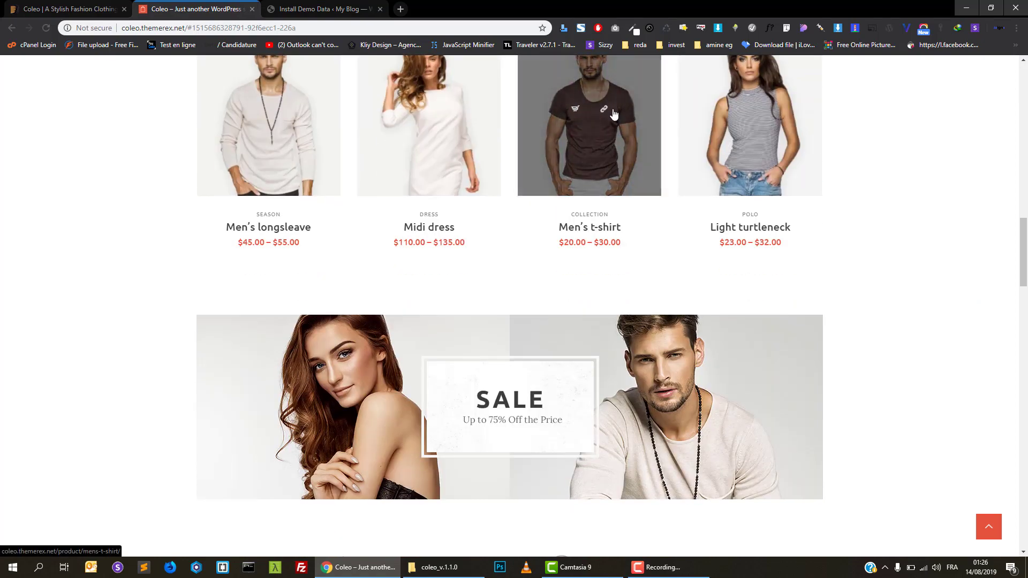
Open the Men's t-shirt product in a new tab and look through the demo home page down to its footer.
{"action": "middle_click", "coordinate": [633, 90]}
{"action": "scroll", "coordinate": [903, 287], "scroll_direction": "down", "scroll_amount": 9}
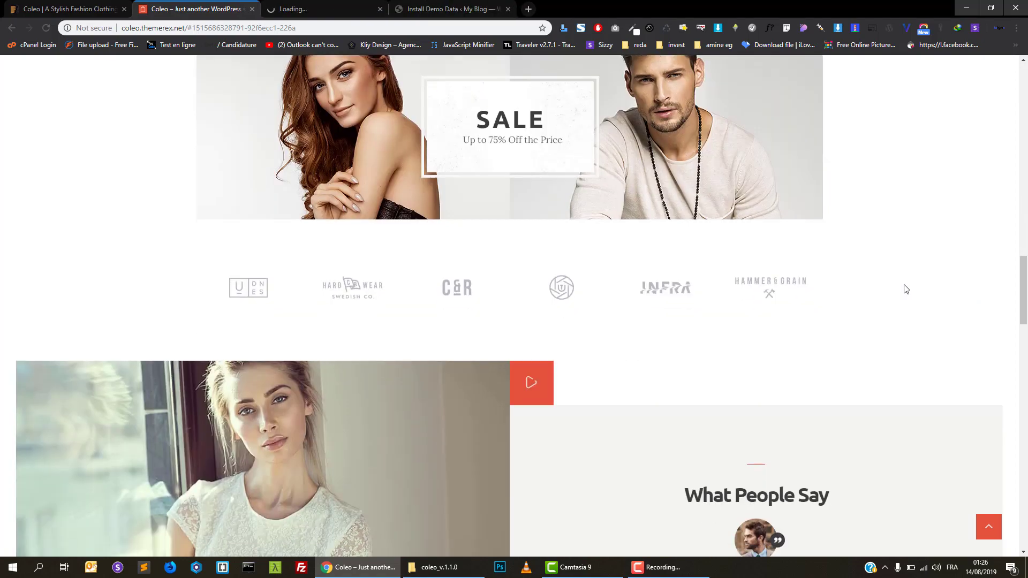
{"action": "scroll", "coordinate": [808, 343], "scroll_direction": "down", "scroll_amount": 12}
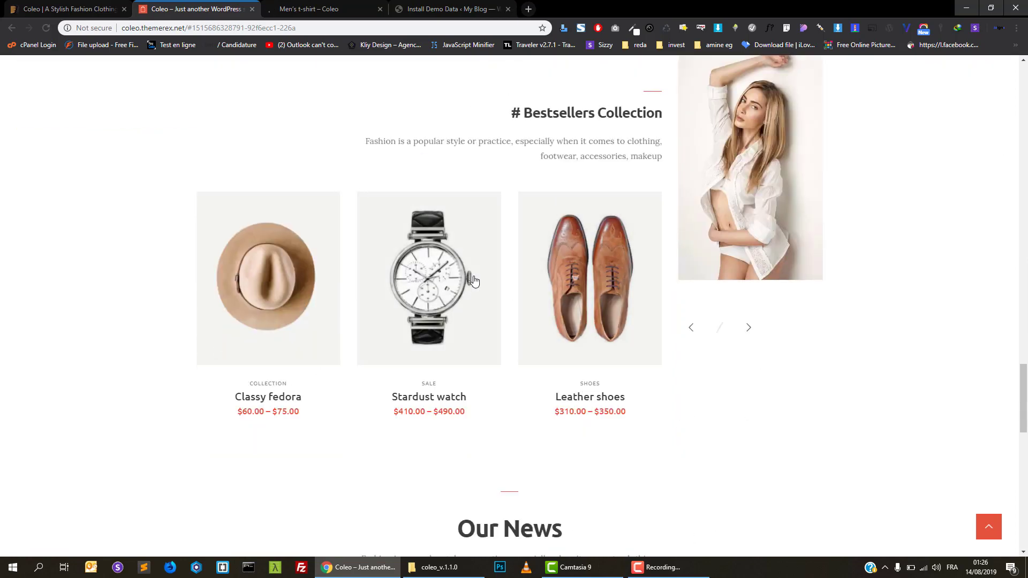
{"action": "left_click", "coordinate": [750, 330]}
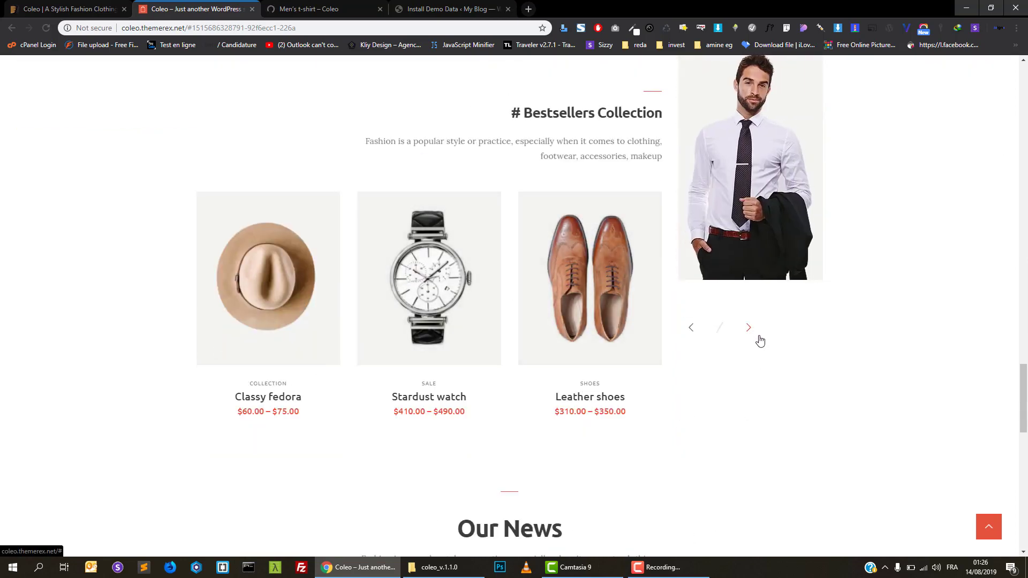
{"action": "left_click", "coordinate": [758, 337]}
{"action": "scroll", "coordinate": [759, 345], "scroll_direction": "down", "scroll_amount": 15}
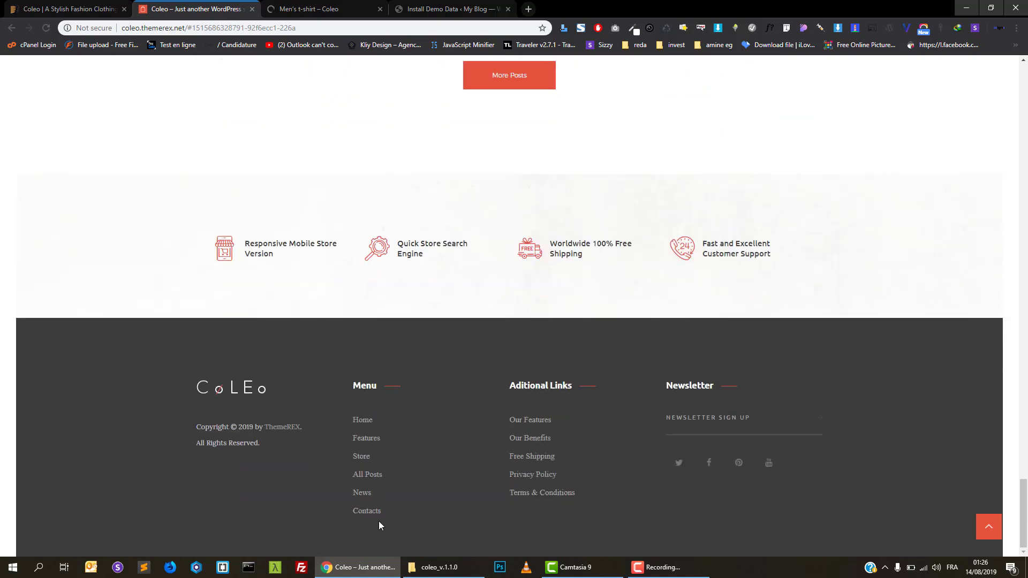
{"action": "scroll", "coordinate": [526, 418], "scroll_direction": "up", "scroll_amount": 14}
{"action": "scroll", "coordinate": [526, 413], "scroll_direction": "up", "scroll_amount": 15}
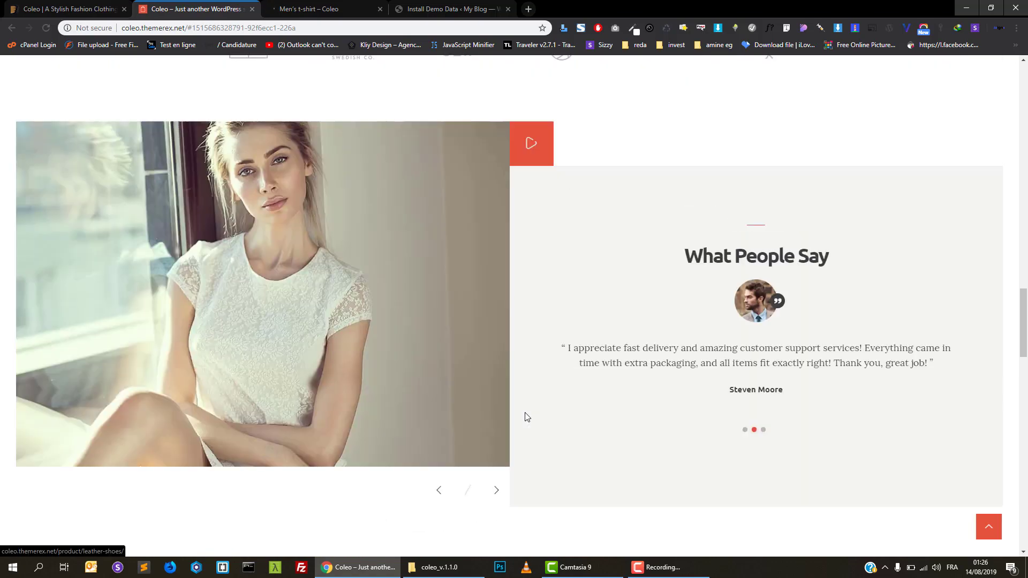
{"action": "scroll", "coordinate": [527, 417], "scroll_direction": "up", "scroll_amount": 3}
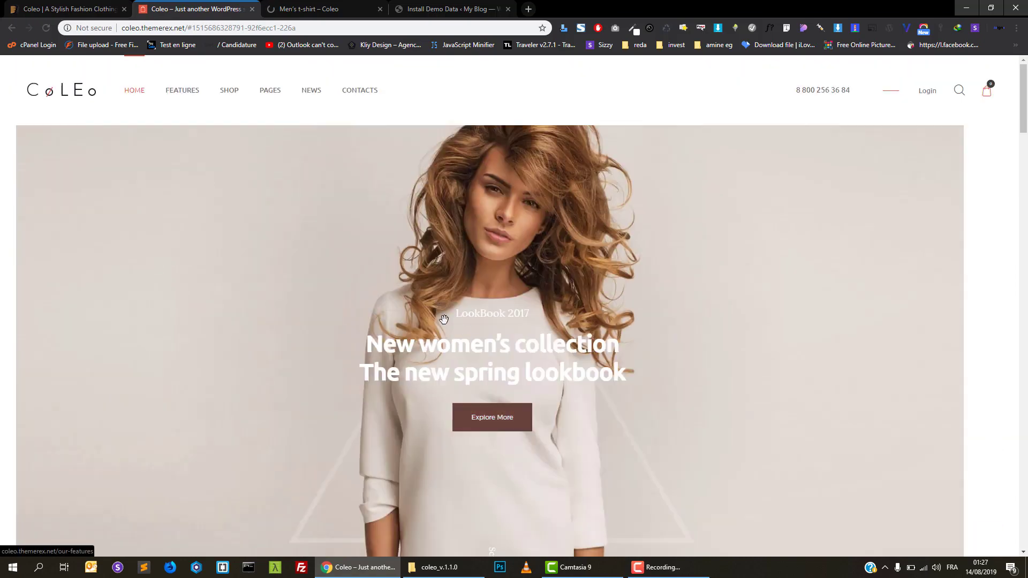
Advance the home page's main slider by two slides and examine each one.
{"action": "scroll", "coordinate": [838, 417], "scroll_direction": "down", "scroll_amount": 3}
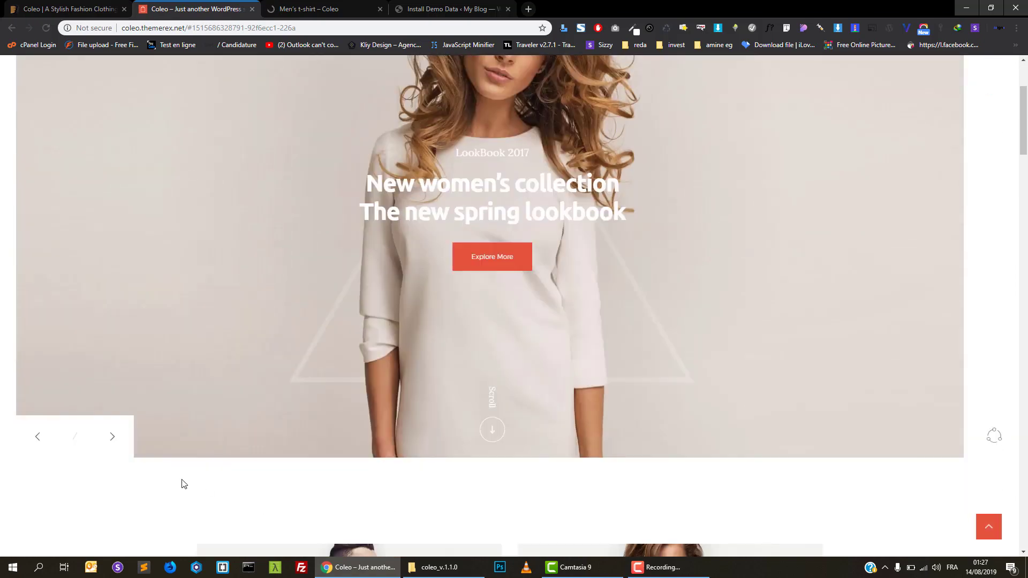
{"action": "left_click", "coordinate": [110, 443]}
{"action": "scroll", "coordinate": [538, 409], "scroll_direction": "up", "scroll_amount": 3}
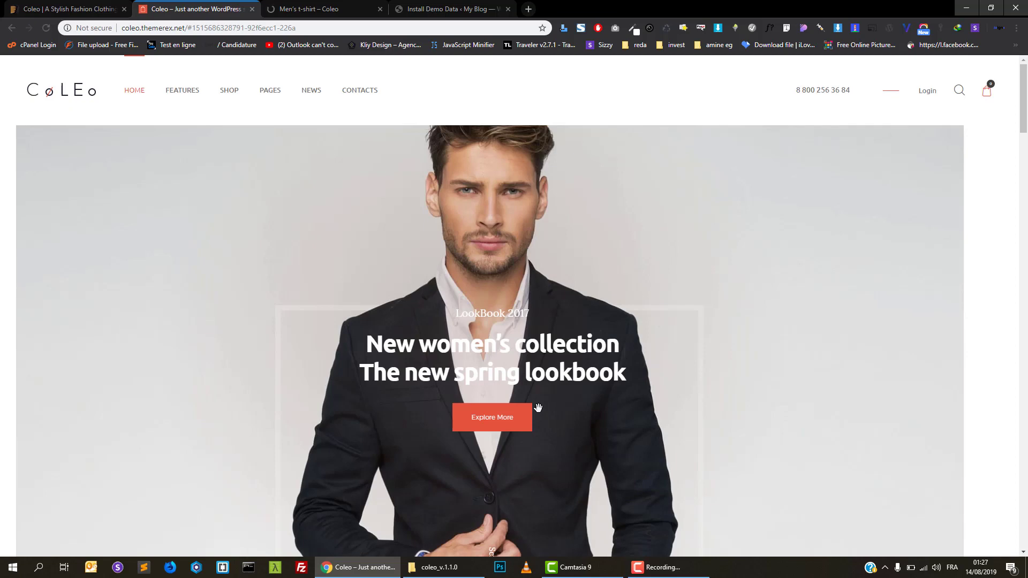
{"action": "scroll", "coordinate": [221, 349], "scroll_direction": "down", "scroll_amount": 2}
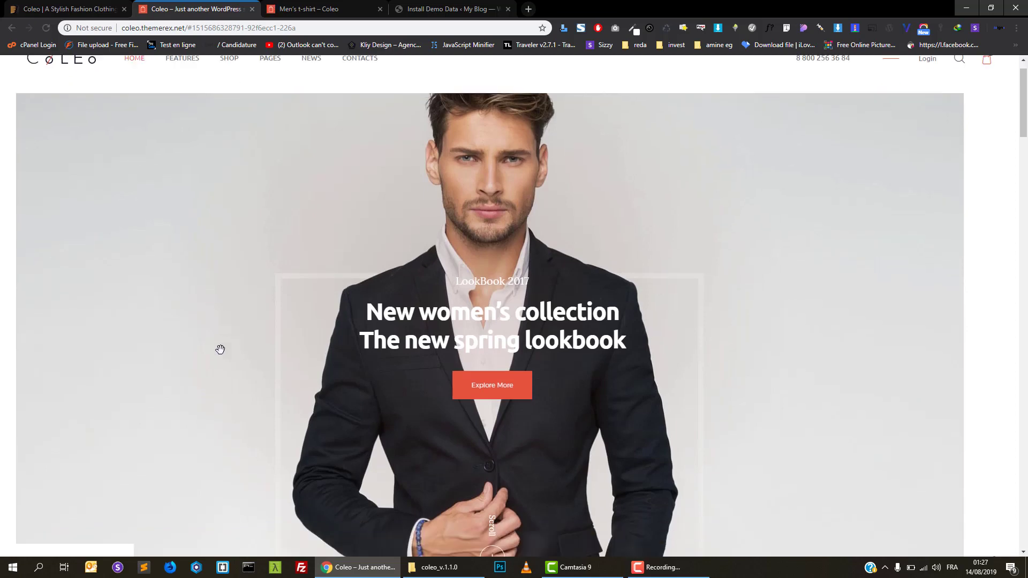
{"action": "left_click", "coordinate": [123, 488]}
{"action": "scroll", "coordinate": [189, 323], "scroll_direction": "up", "scroll_amount": 2}
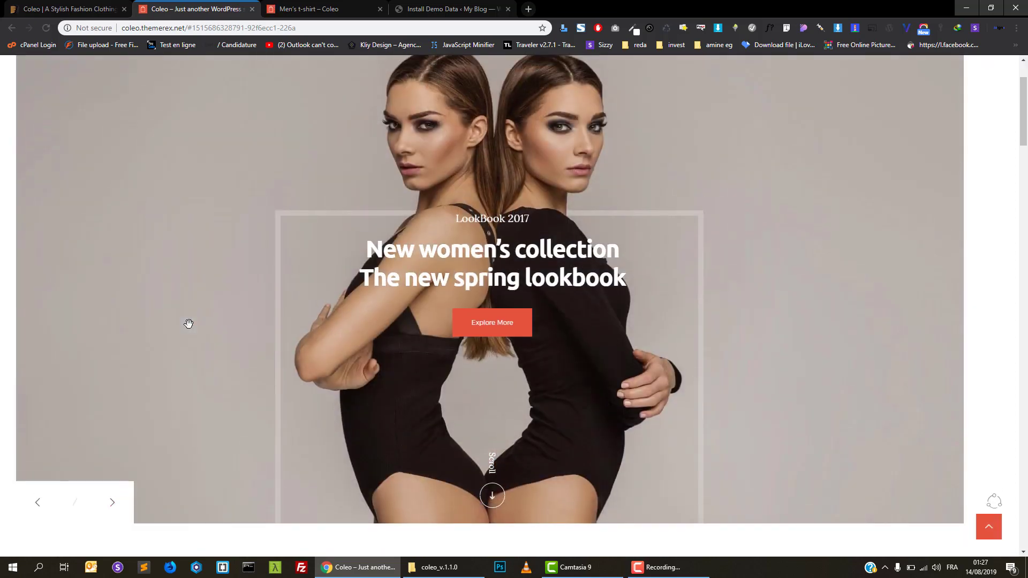
{"action": "scroll", "coordinate": [188, 323], "scroll_direction": "down", "scroll_amount": 3}
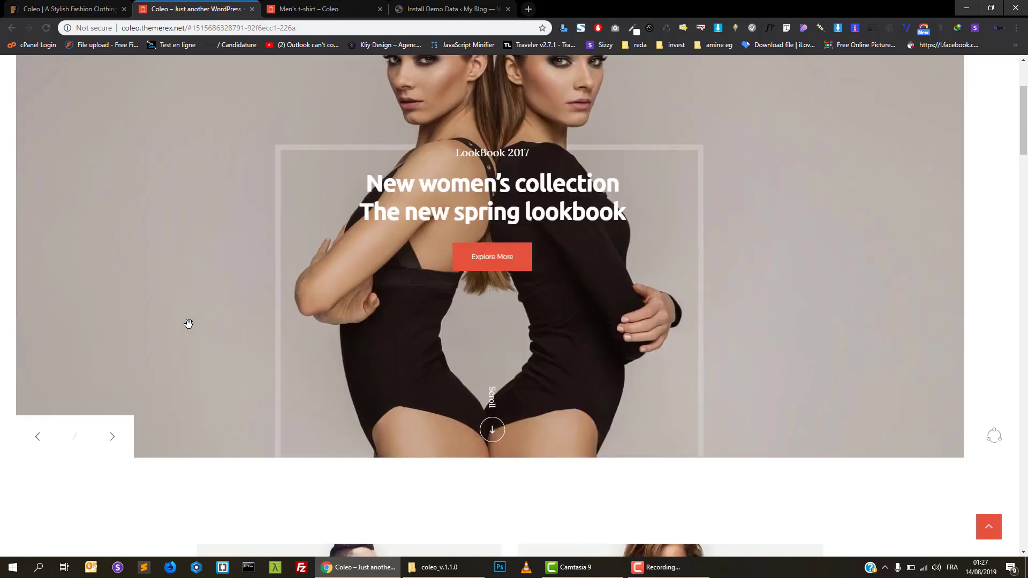
{"action": "scroll", "coordinate": [189, 324], "scroll_direction": "up", "scroll_amount": 3}
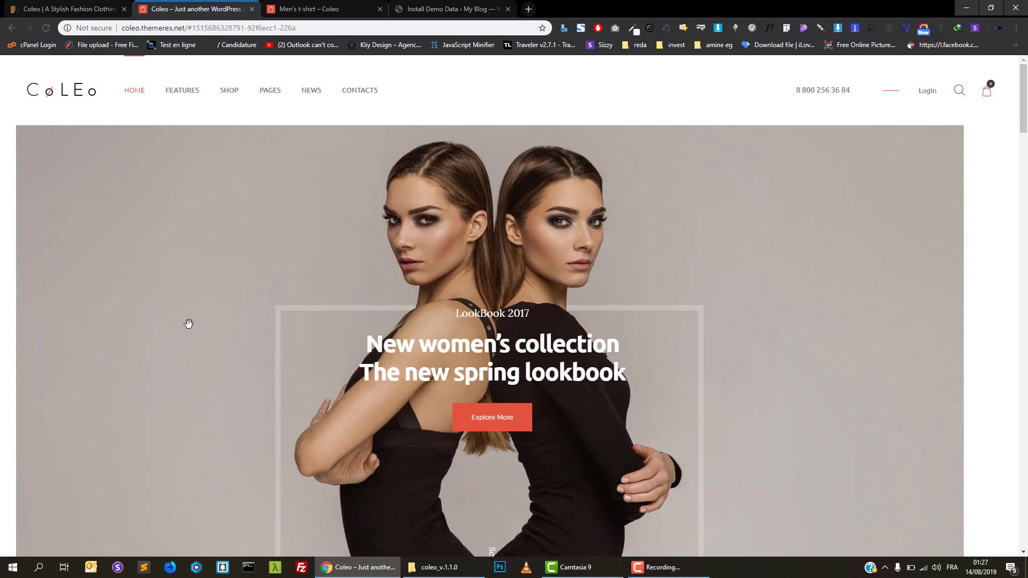
{"action": "scroll", "coordinate": [240, 339], "scroll_direction": "down", "scroll_amount": 1}
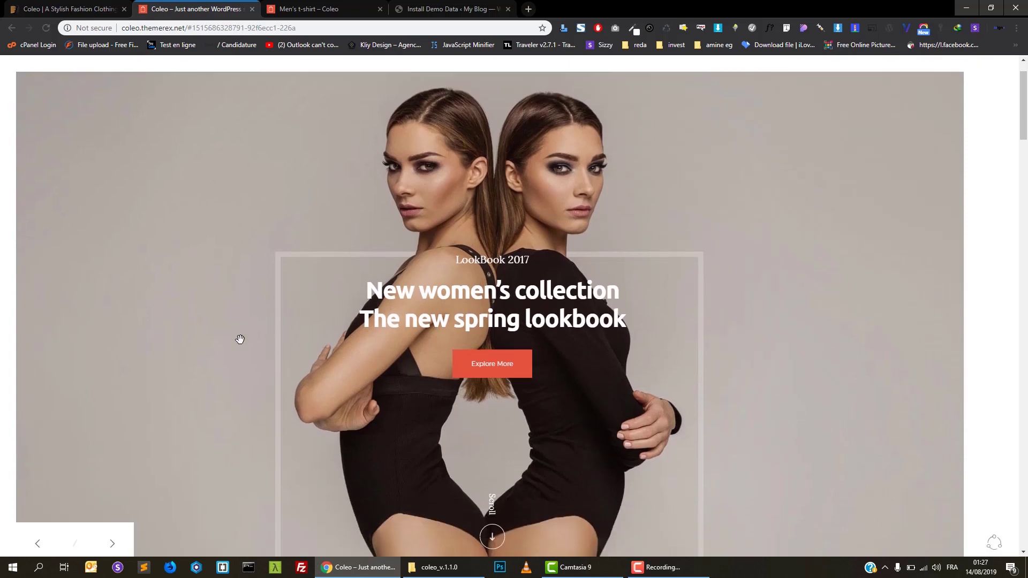
Examine the home page's collections, top products, sale banner and brand logos down to the What People Say section.
{"action": "scroll", "coordinate": [240, 339], "scroll_direction": "down", "scroll_amount": 4}
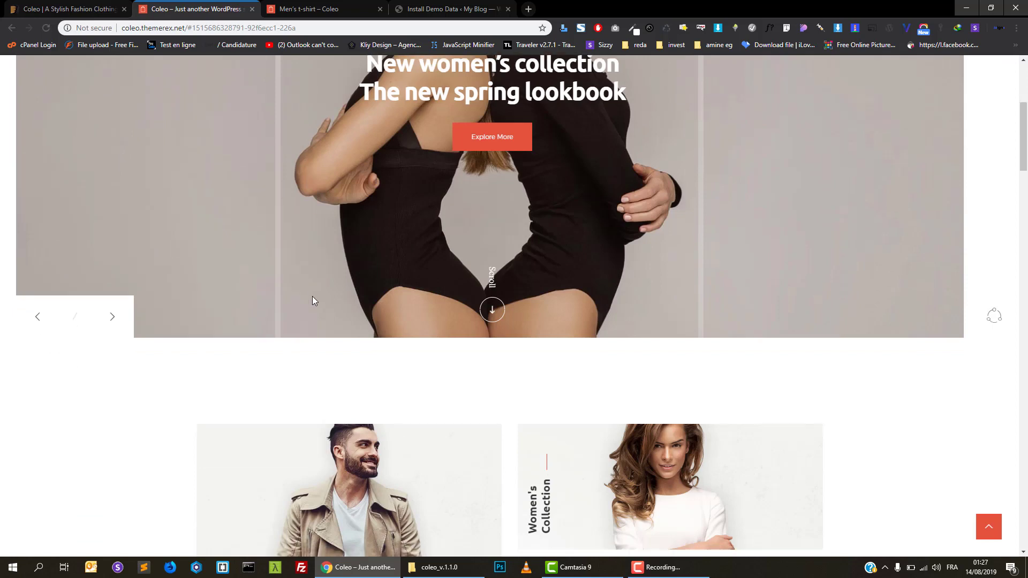
{"action": "scroll", "coordinate": [314, 299], "scroll_direction": "down", "scroll_amount": 4}
{"action": "scroll", "coordinate": [314, 300], "scroll_direction": "down", "scroll_amount": 1}
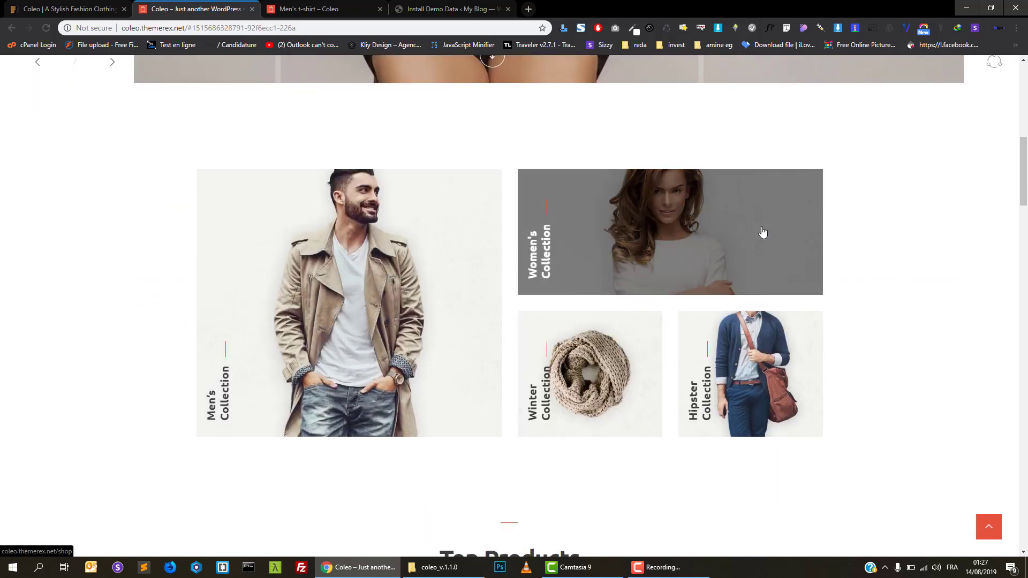
{"action": "scroll", "coordinate": [80, 267], "scroll_direction": "down", "scroll_amount": 3}
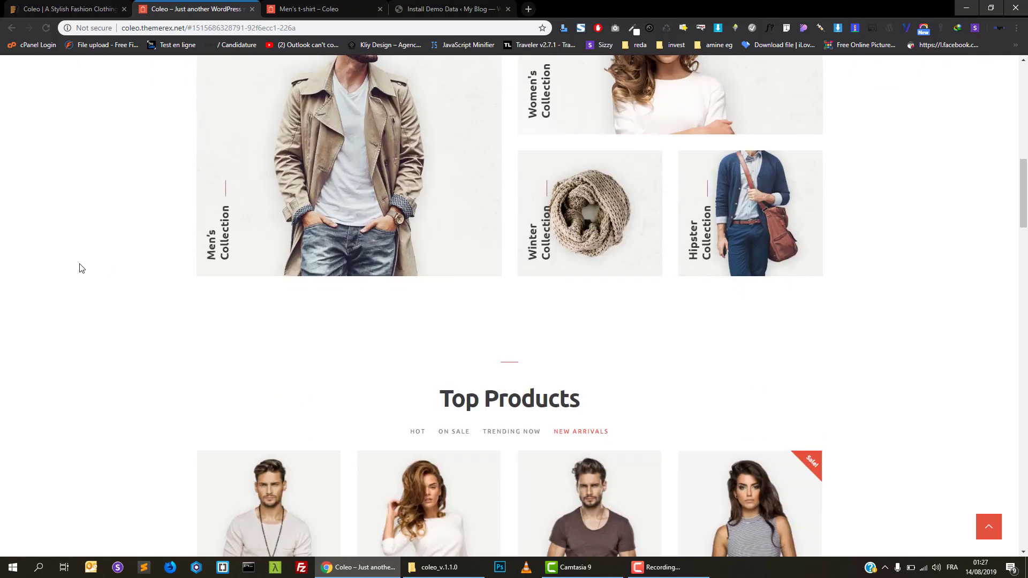
{"action": "scroll", "coordinate": [80, 268], "scroll_direction": "down", "scroll_amount": 4}
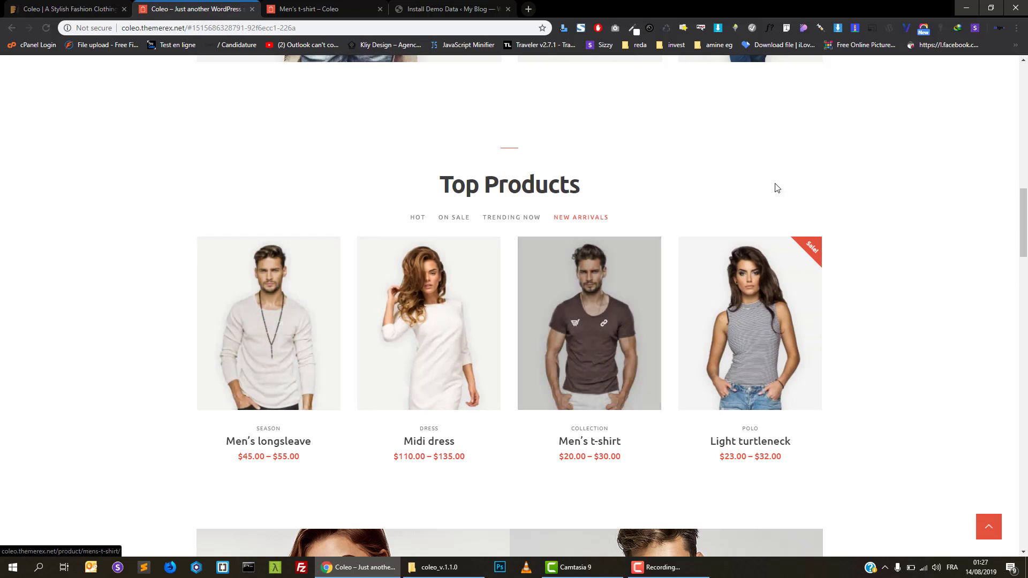
{"action": "scroll", "coordinate": [777, 188], "scroll_direction": "down", "scroll_amount": 4}
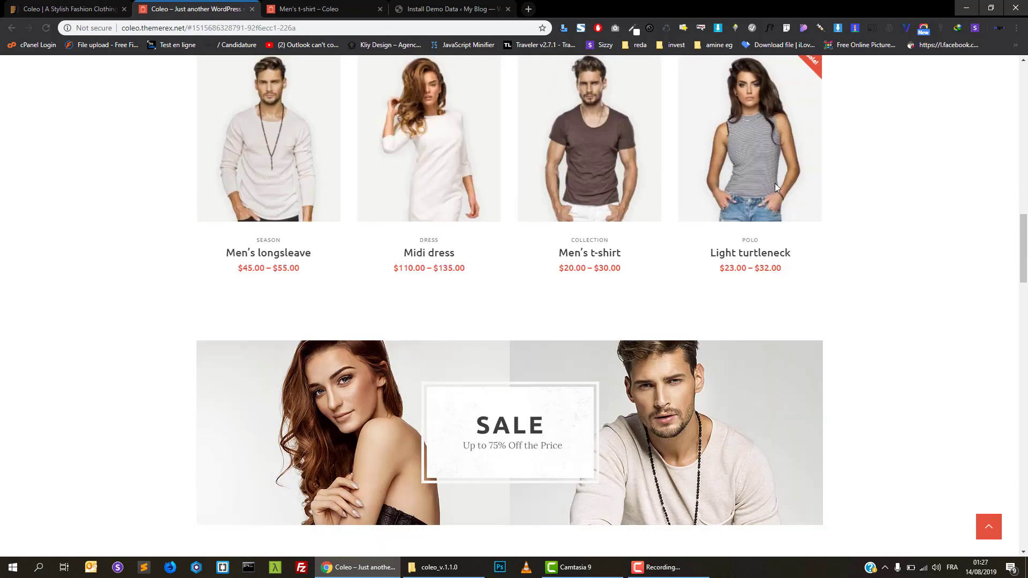
{"action": "scroll", "coordinate": [777, 185], "scroll_direction": "down", "scroll_amount": 4}
{"action": "scroll", "coordinate": [781, 187], "scroll_direction": "down", "scroll_amount": 4}
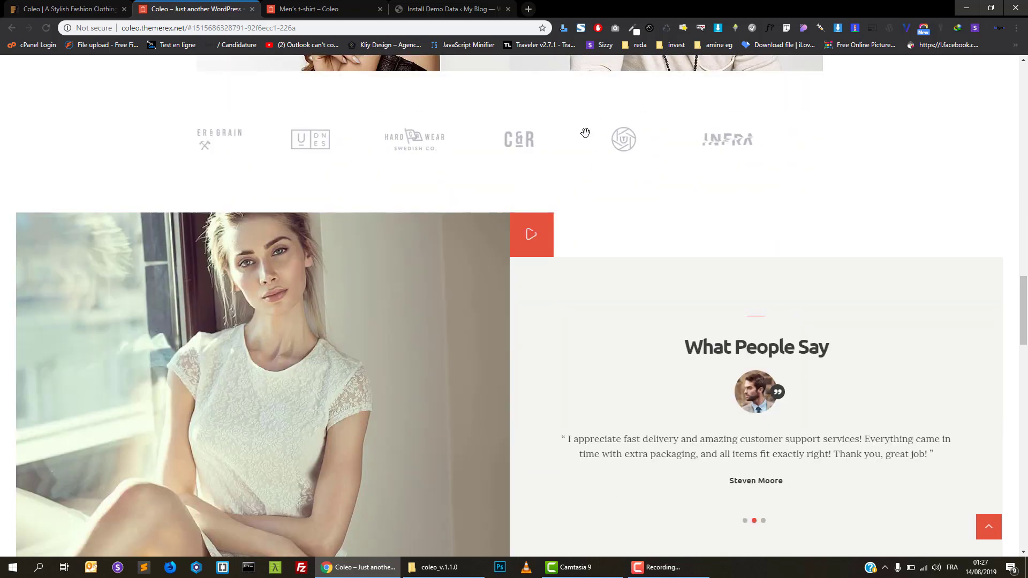
{"action": "scroll", "coordinate": [374, 191], "scroll_direction": "down", "scroll_amount": 3}
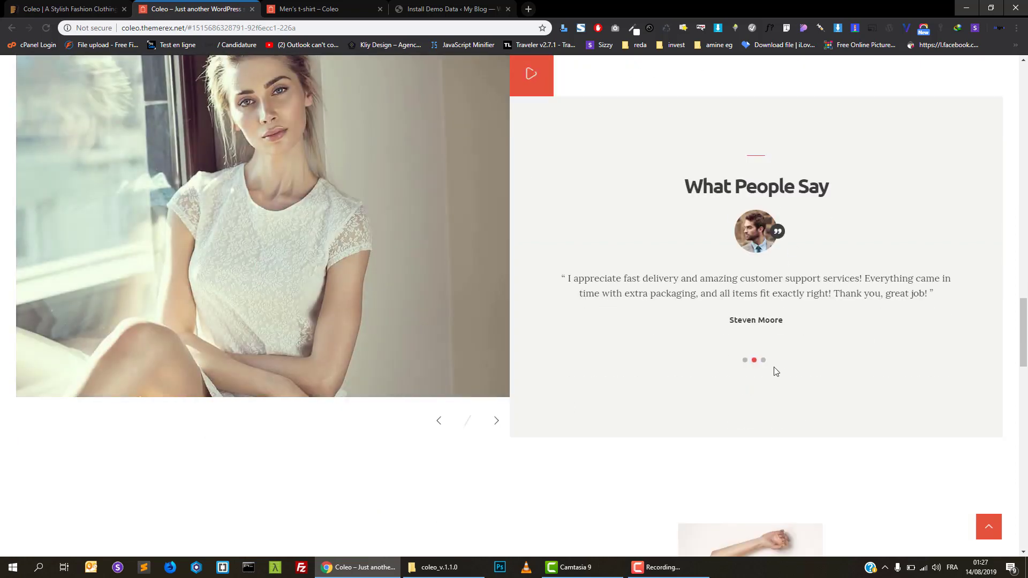
Switch between the customer testimonials in the What People Say section and view the Bestsellers Collection.
{"action": "left_click", "coordinate": [746, 359]}
{"action": "scroll", "coordinate": [658, 298], "scroll_direction": "up", "scroll_amount": 3}
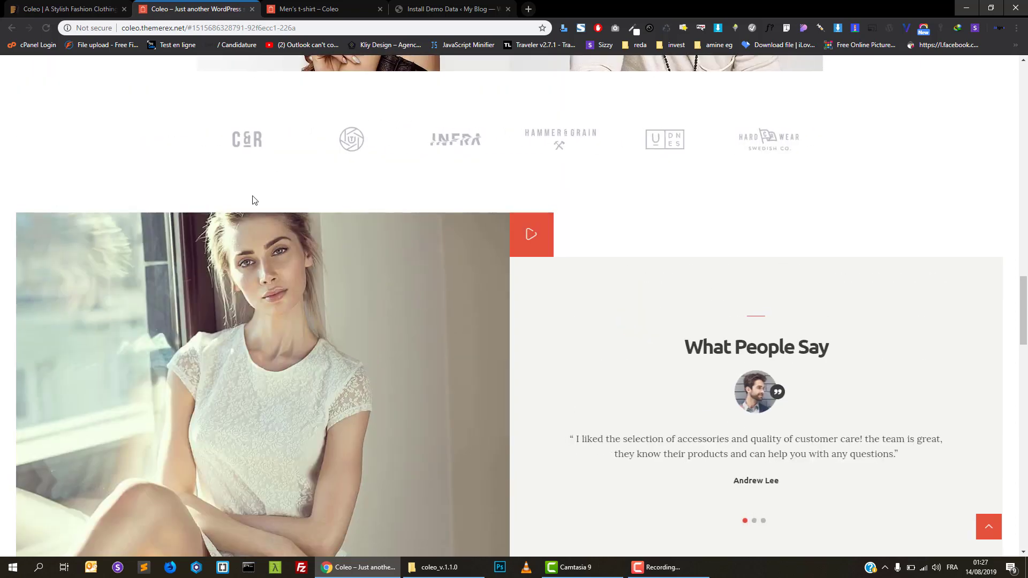
{"action": "scroll", "coordinate": [429, 213], "scroll_direction": "down", "scroll_amount": 4}
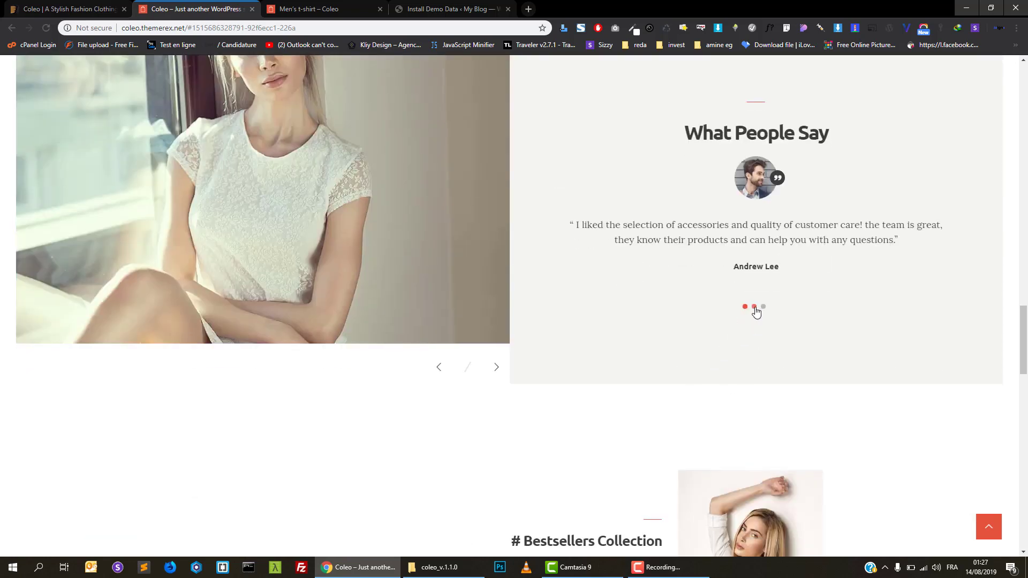
{"action": "left_click", "coordinate": [754, 306]}
{"action": "left_click", "coordinate": [763, 307]}
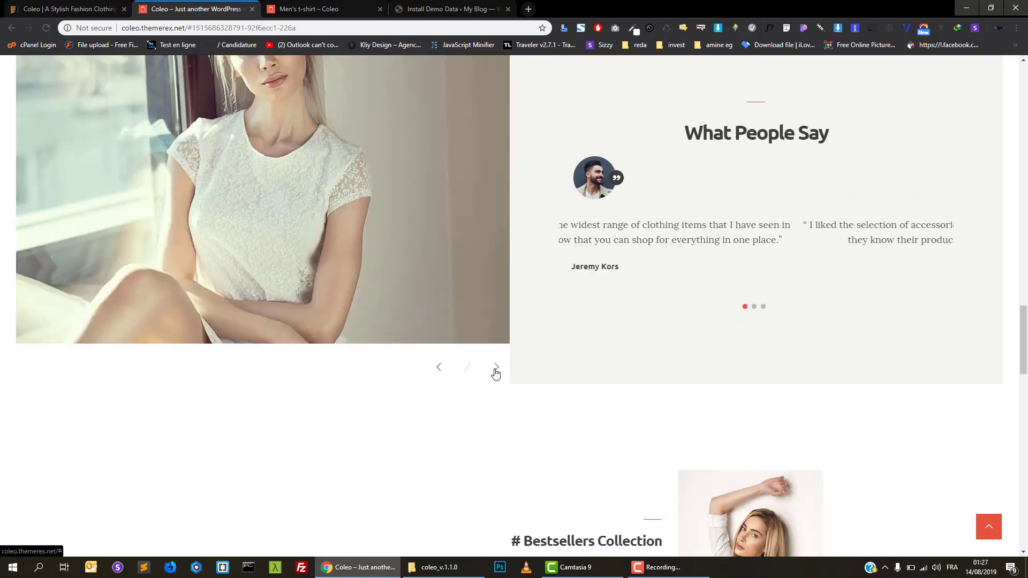
{"action": "scroll", "coordinate": [561, 315], "scroll_direction": "down", "scroll_amount": 7}
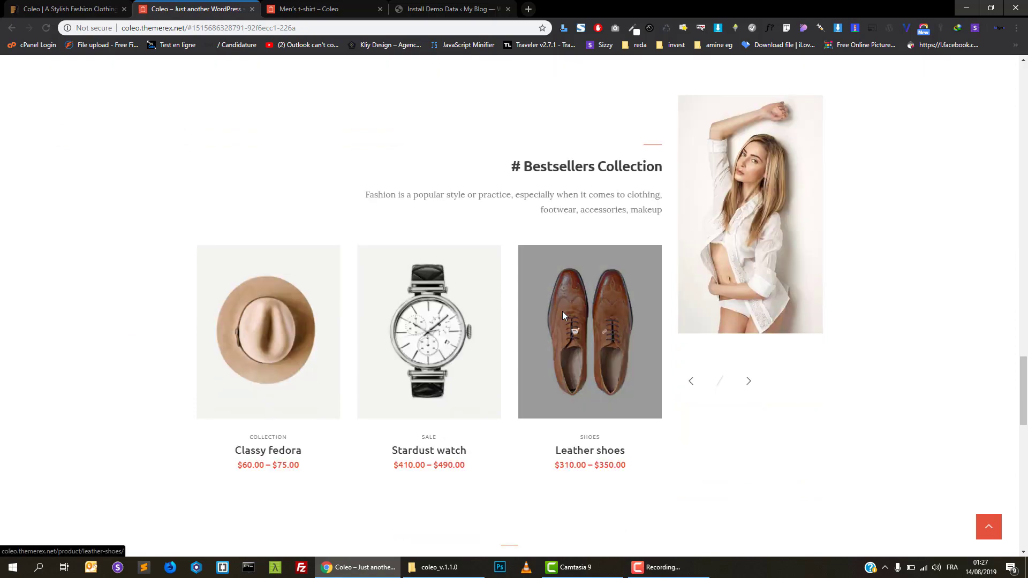
Open the demo's Contacts page in a new tab and its Shop page in the current tab.
{"action": "scroll", "coordinate": [801, 358], "scroll_direction": "up", "scroll_amount": 15}
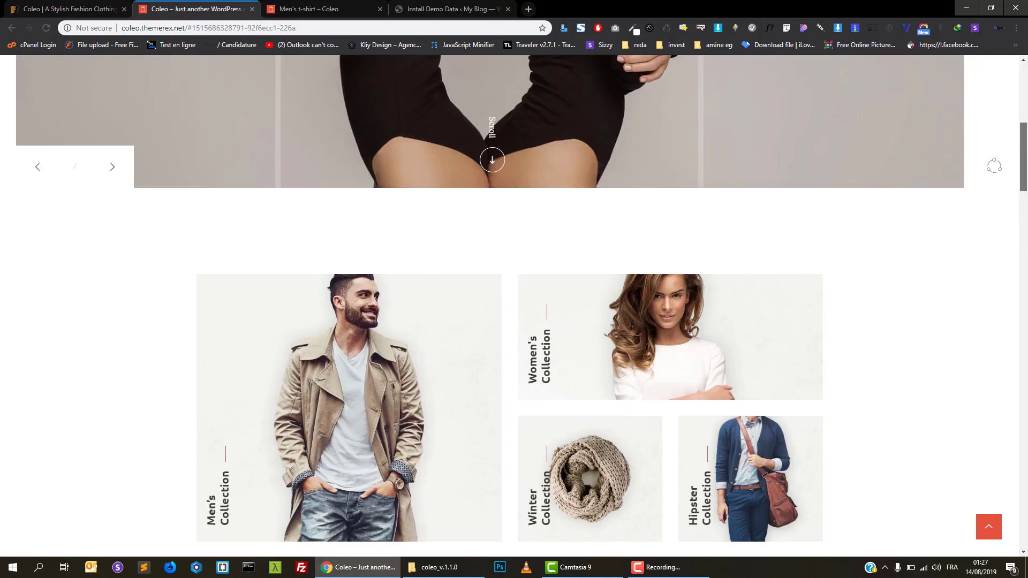
{"action": "scroll", "coordinate": [804, 321], "scroll_direction": "up", "scroll_amount": 8}
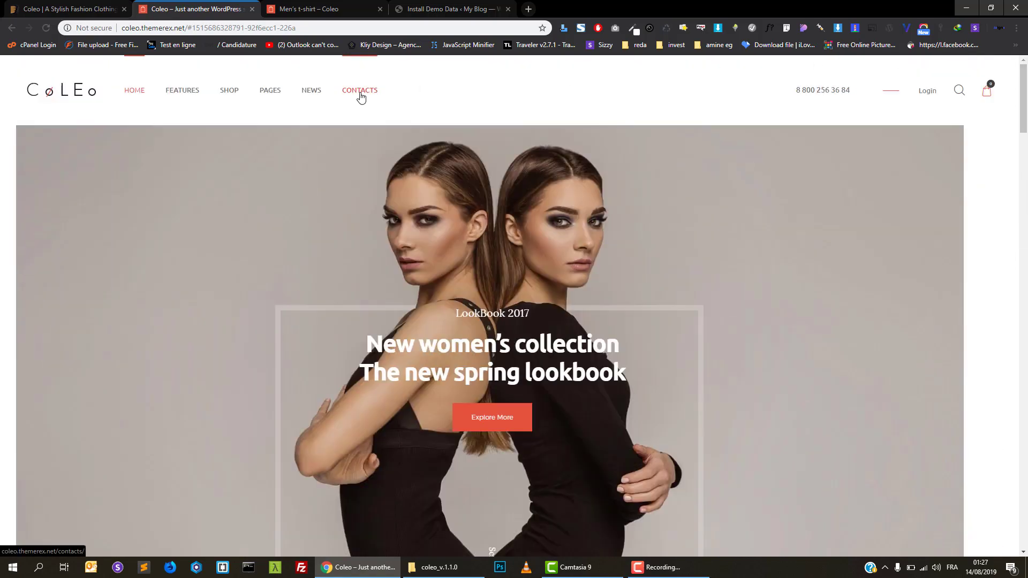
{"action": "right_click", "coordinate": [367, 96]}
{"action": "left_click", "coordinate": [370, 103]}
{"action": "mouse_move", "coordinate": [310, 96]}
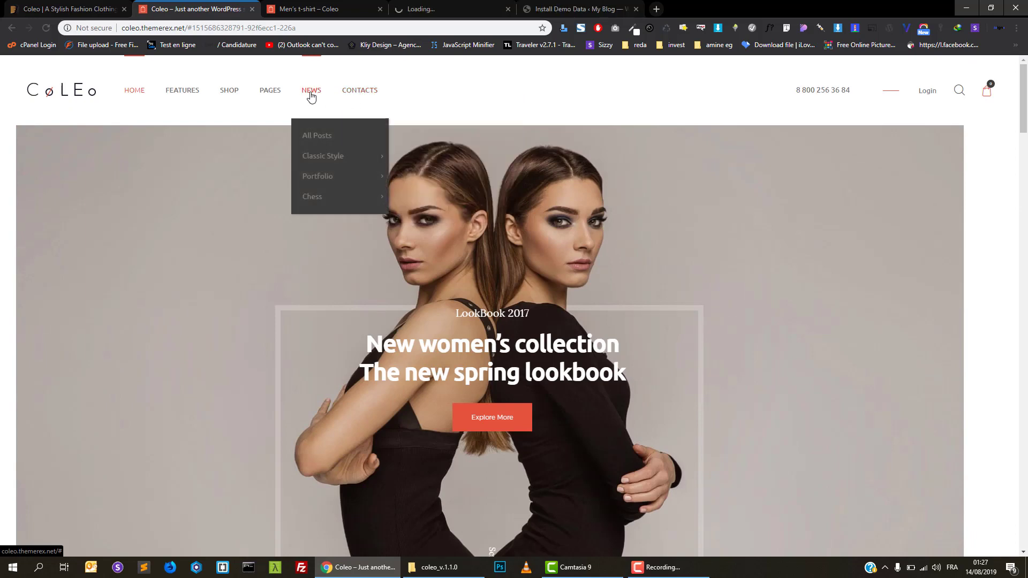
{"action": "mouse_move", "coordinate": [271, 89]}
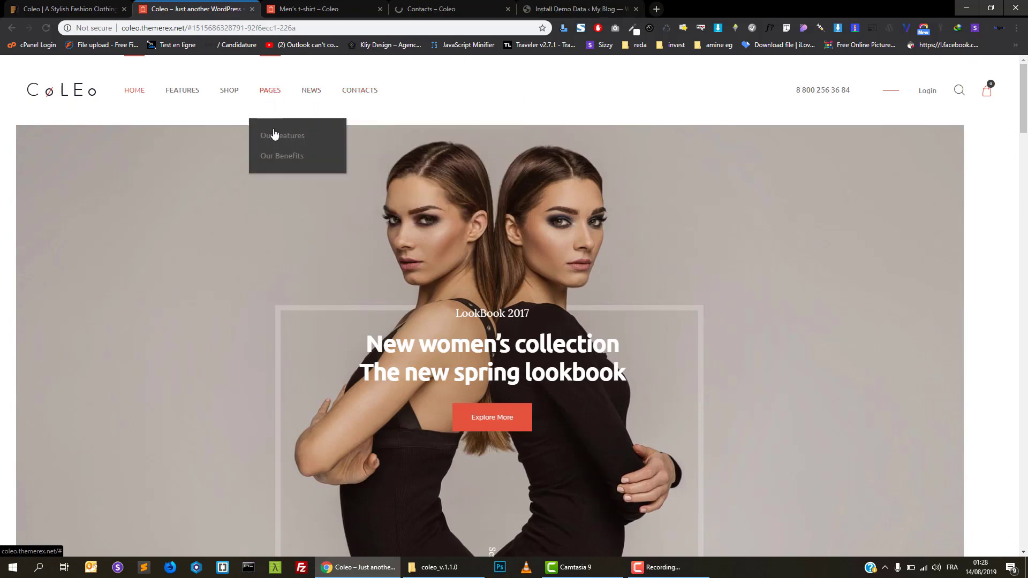
{"action": "left_click", "coordinate": [232, 93]}
Switch to the Men's t-shirt product page and look through its details, description and related products.
{"action": "left_click", "coordinate": [311, 8]}
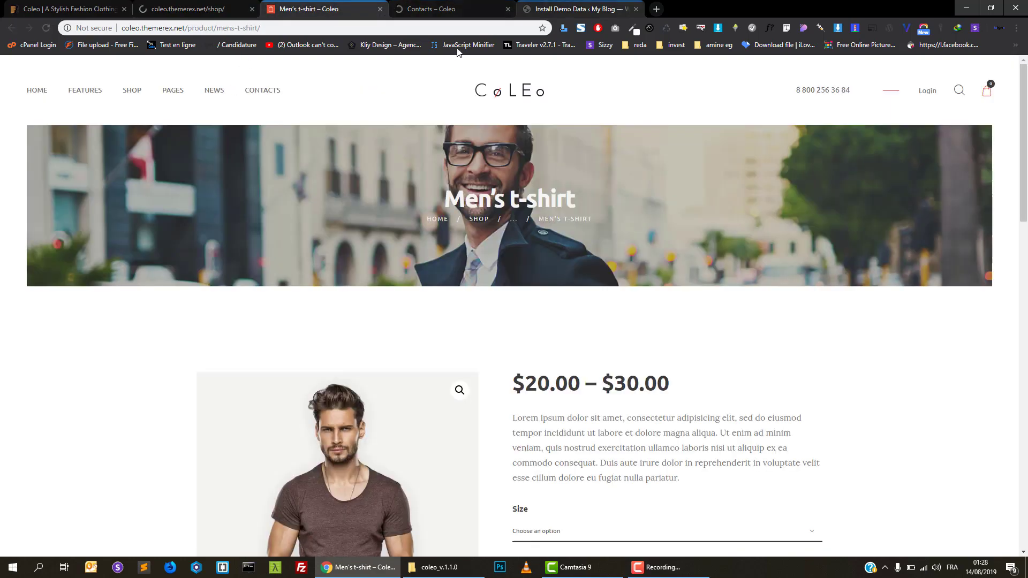
{"action": "scroll", "coordinate": [431, 229], "scroll_direction": "down", "scroll_amount": 12}
{"action": "scroll", "coordinate": [432, 231], "scroll_direction": "up", "scroll_amount": 6}
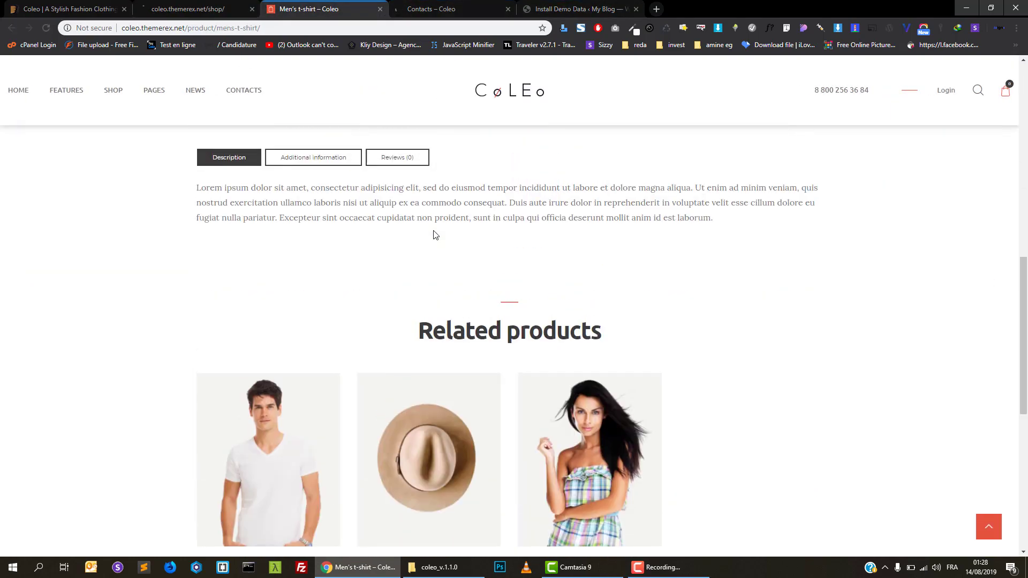
{"action": "scroll", "coordinate": [435, 234], "scroll_direction": "up", "scroll_amount": 3}
Choose size 44 and the colour Beige for the Men's t-shirt and add it to the cart.
{"action": "left_click", "coordinate": [574, 367]}
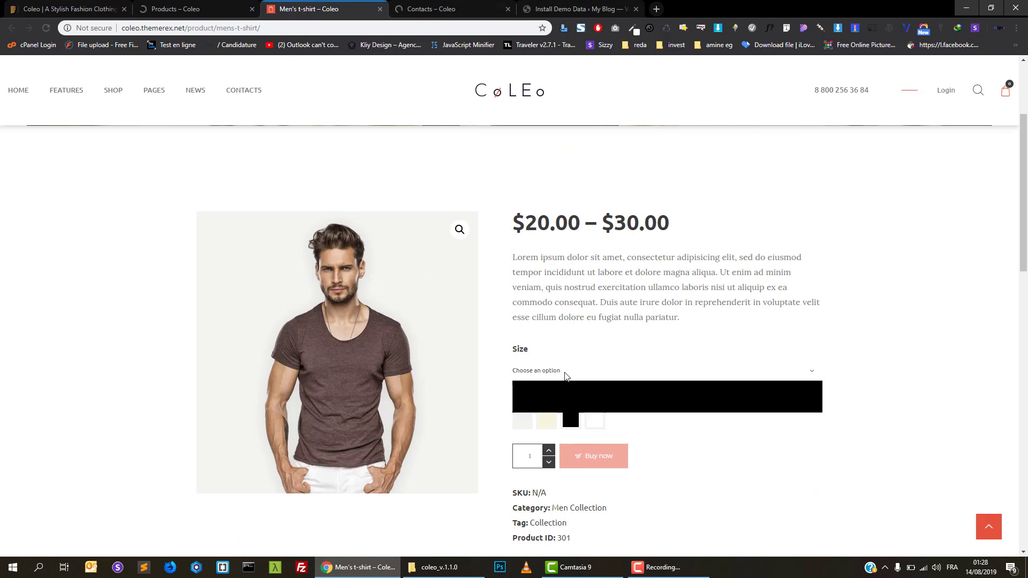
{"action": "left_click", "coordinate": [565, 378]}
{"action": "left_click", "coordinate": [554, 375]}
{"action": "left_click", "coordinate": [525, 402]}
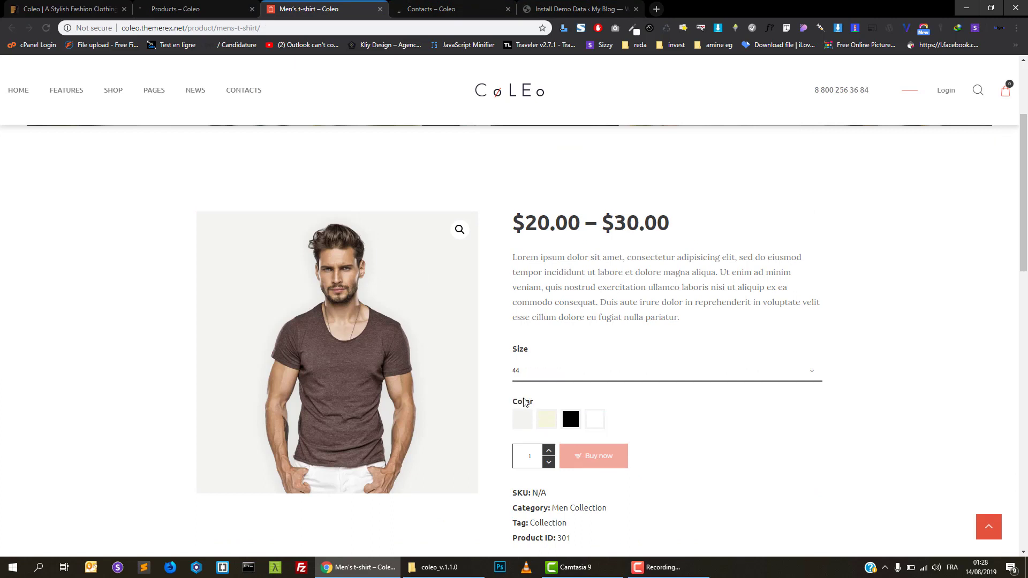
{"action": "scroll", "coordinate": [595, 391], "scroll_direction": "down", "scroll_amount": 2}
{"action": "left_click", "coordinate": [543, 317]}
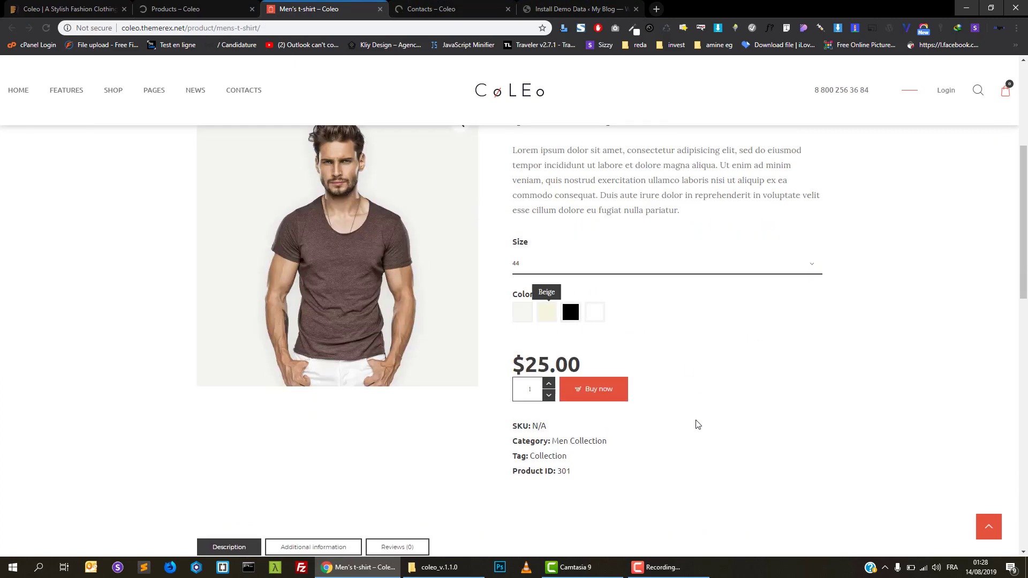
{"action": "left_click", "coordinate": [589, 394]}
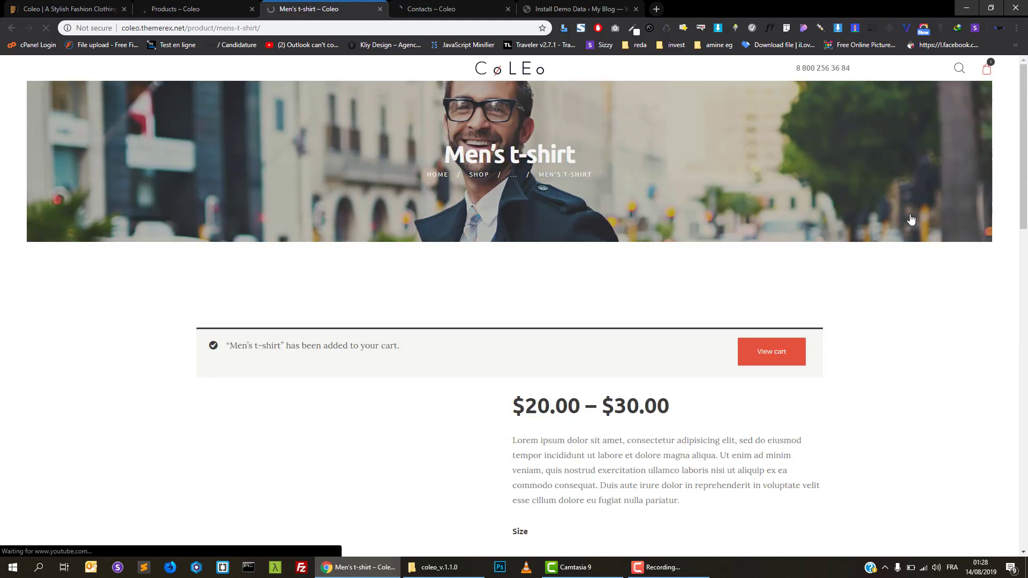
{"action": "scroll", "coordinate": [591, 167], "scroll_direction": "down", "scroll_amount": 9}
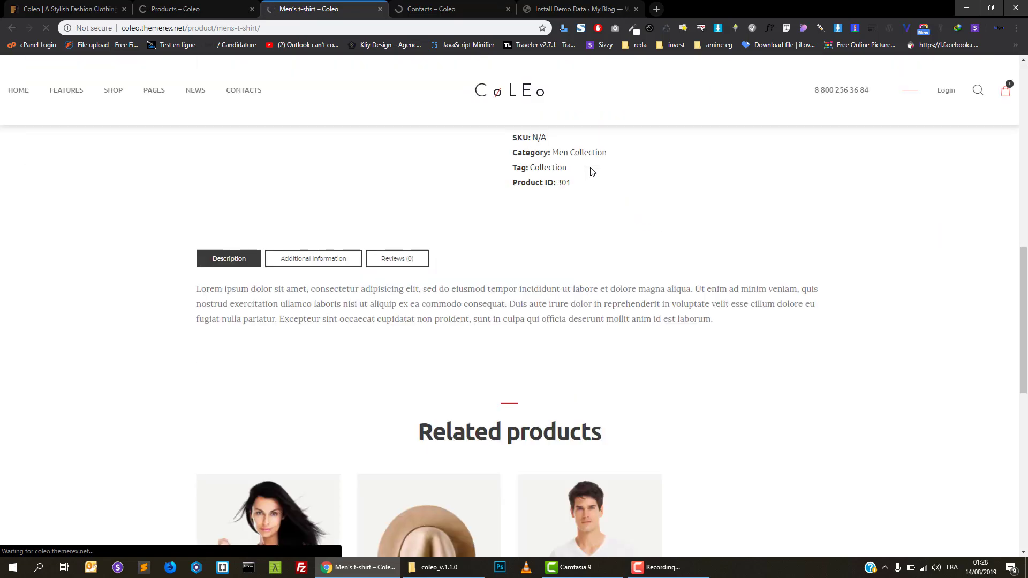
View the cart summary on the Men's t-shirt page and close that product's tab.
{"action": "scroll", "coordinate": [592, 172], "scroll_direction": "up", "scroll_amount": 6}
{"action": "scroll", "coordinate": [592, 171], "scroll_direction": "up", "scroll_amount": 4}
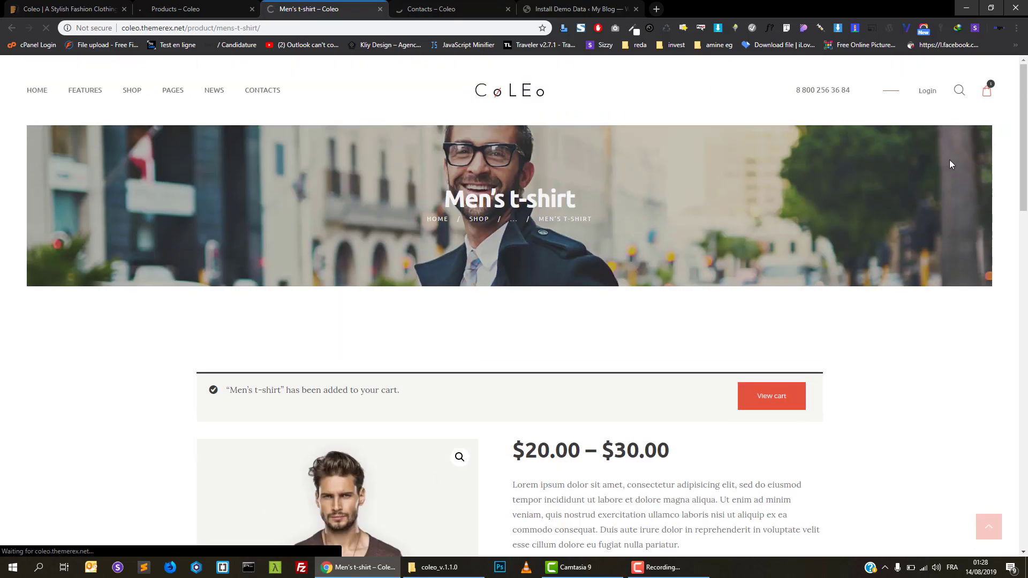
{"action": "left_click", "coordinate": [989, 92]}
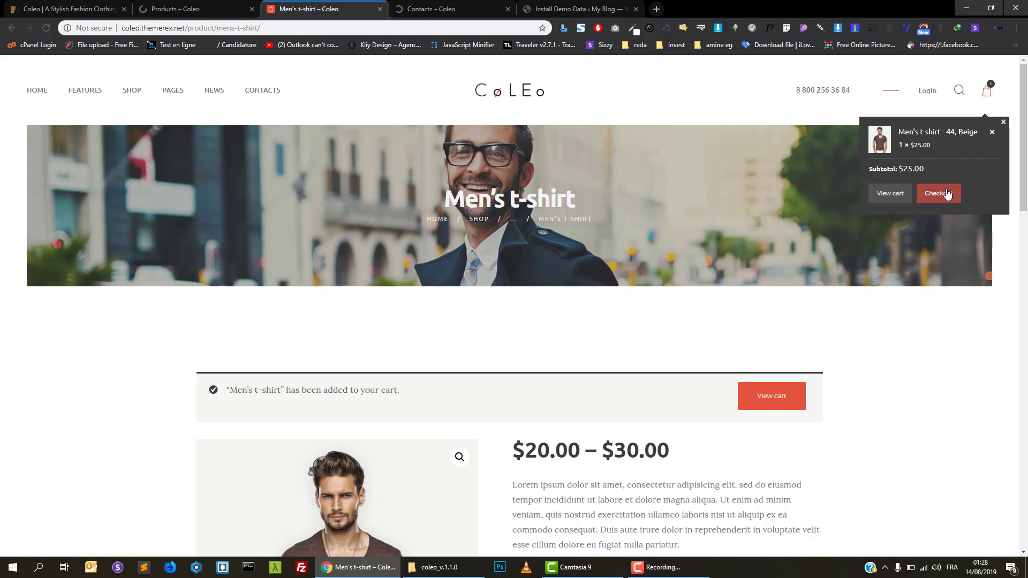
{"action": "left_click", "coordinate": [380, 9]}
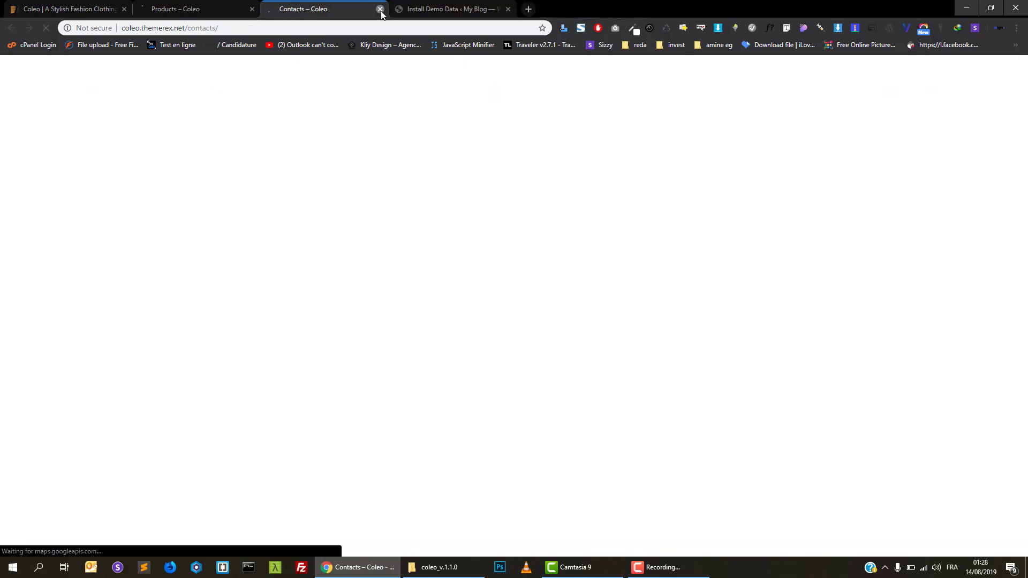
Look through the Contacts page's details, map and Let's Get In Touch form, and check the demo data import progress.
{"action": "scroll", "coordinate": [403, 165], "scroll_direction": "down", "scroll_amount": 6}
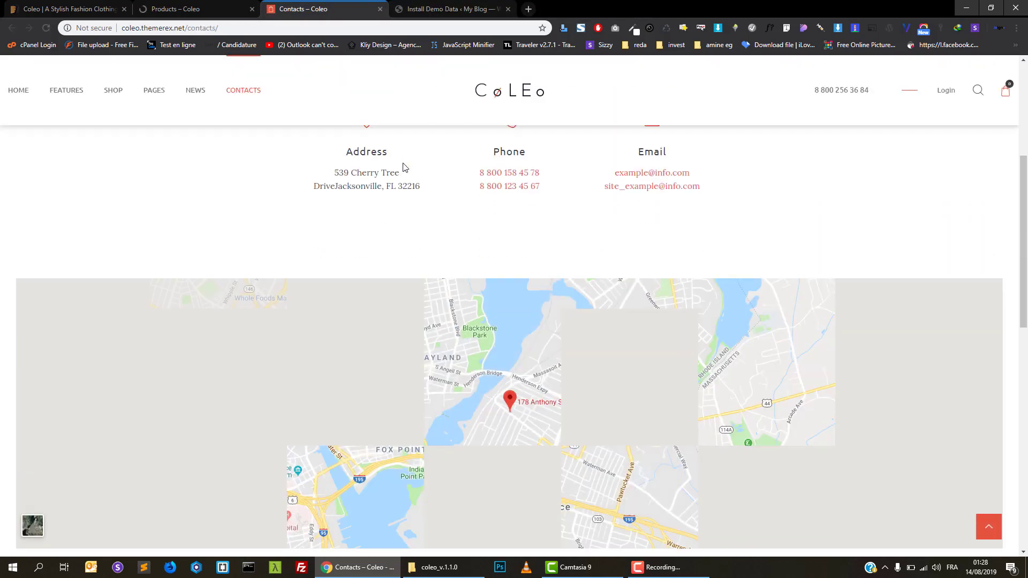
{"action": "scroll", "coordinate": [626, 317], "scroll_direction": "down", "scroll_amount": 3}
{"action": "scroll", "coordinate": [702, 352], "scroll_direction": "down", "scroll_amount": 3}
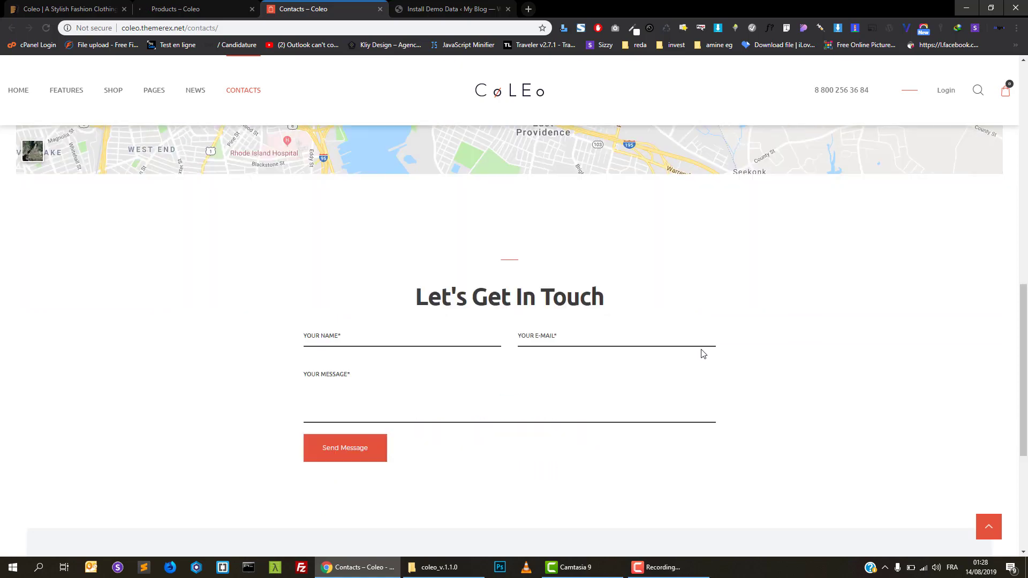
{"action": "scroll", "coordinate": [703, 354], "scroll_direction": "up", "scroll_amount": 3}
{"action": "scroll", "coordinate": [702, 352], "scroll_direction": "up", "scroll_amount": 3}
{"action": "scroll", "coordinate": [501, 236], "scroll_direction": "up", "scroll_amount": 5}
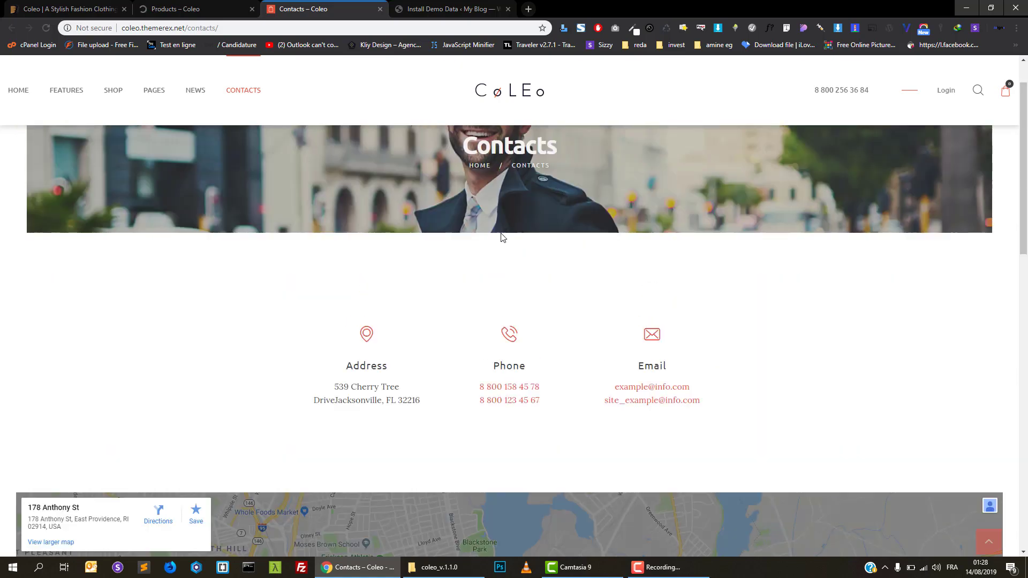
{"action": "scroll", "coordinate": [442, 271], "scroll_direction": "down", "scroll_amount": 5}
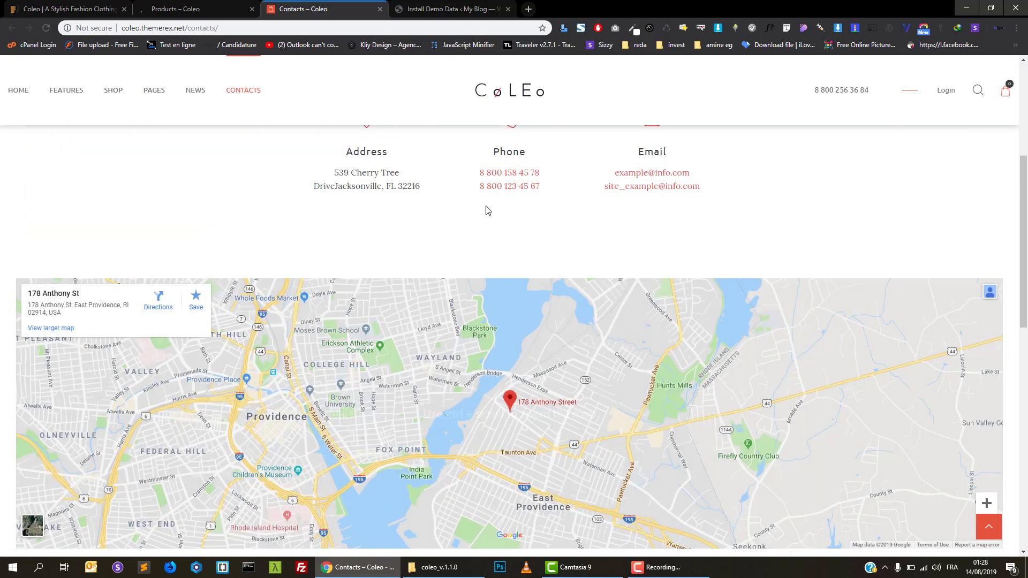
{"action": "scroll", "coordinate": [487, 210], "scroll_direction": "down", "scroll_amount": 7}
{"action": "scroll", "coordinate": [494, 208], "scroll_direction": "down", "scroll_amount": 3}
{"action": "scroll", "coordinate": [494, 210], "scroll_direction": "up", "scroll_amount": 10}
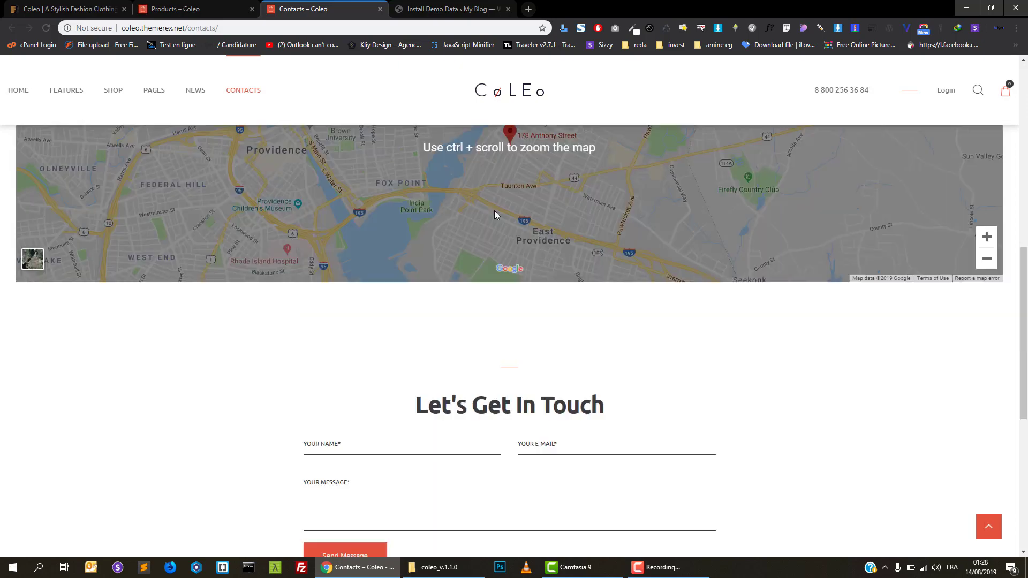
{"action": "scroll", "coordinate": [497, 213], "scroll_direction": "up", "scroll_amount": 4}
{"action": "key", "text": "ctrl+Tab"}
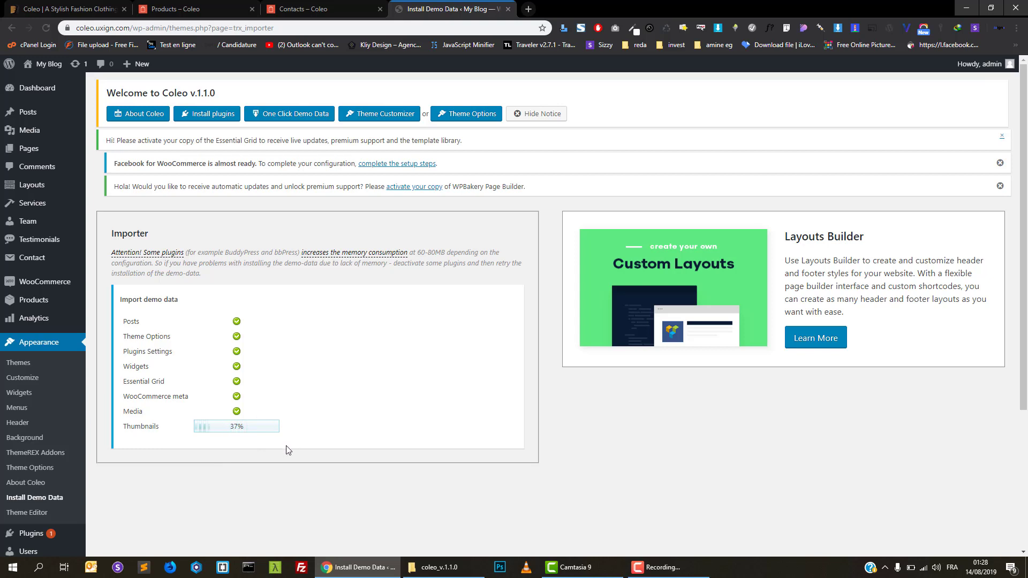
{"action": "left_click", "coordinate": [311, 8]}
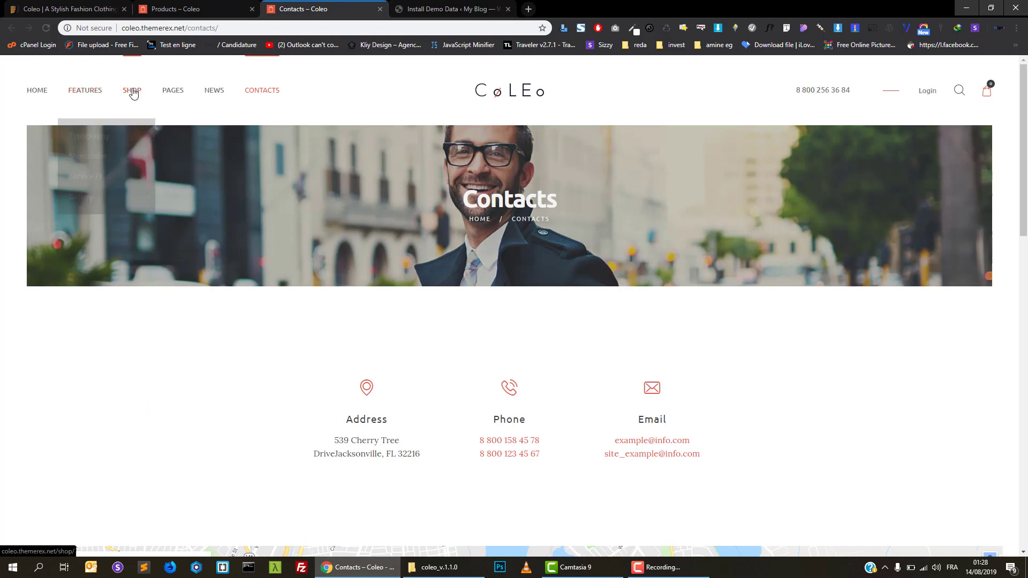
Switch to the demo's Shop page and try out both ends of the price range filter.
{"action": "left_click", "coordinate": [186, 7]}
{"action": "scroll", "coordinate": [297, 174], "scroll_direction": "down", "scroll_amount": 5}
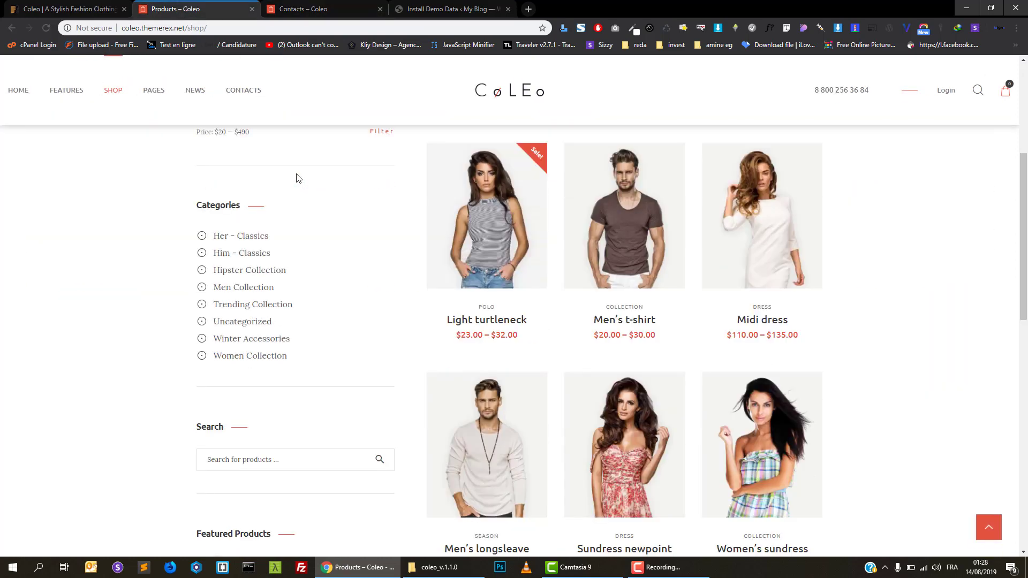
{"action": "scroll", "coordinate": [298, 178], "scroll_direction": "up", "scroll_amount": 1}
{"action": "left_click_drag", "start_coordinate": [391, 269], "coordinate": [418, 284]}
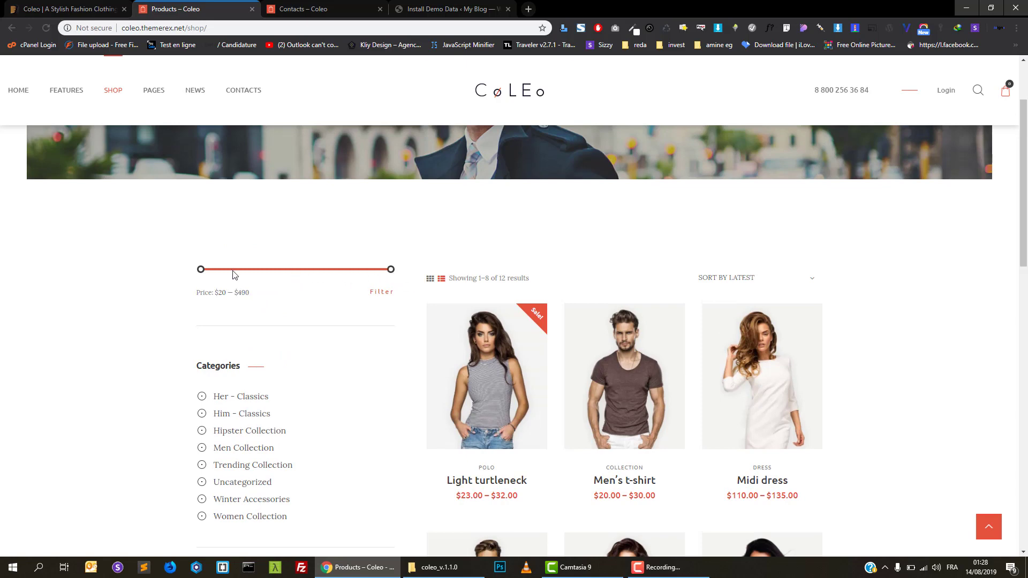
{"action": "left_click_drag", "start_coordinate": [201, 269], "coordinate": [152, 275]}
{"action": "scroll", "coordinate": [147, 277], "scroll_direction": "down", "scroll_amount": 2}
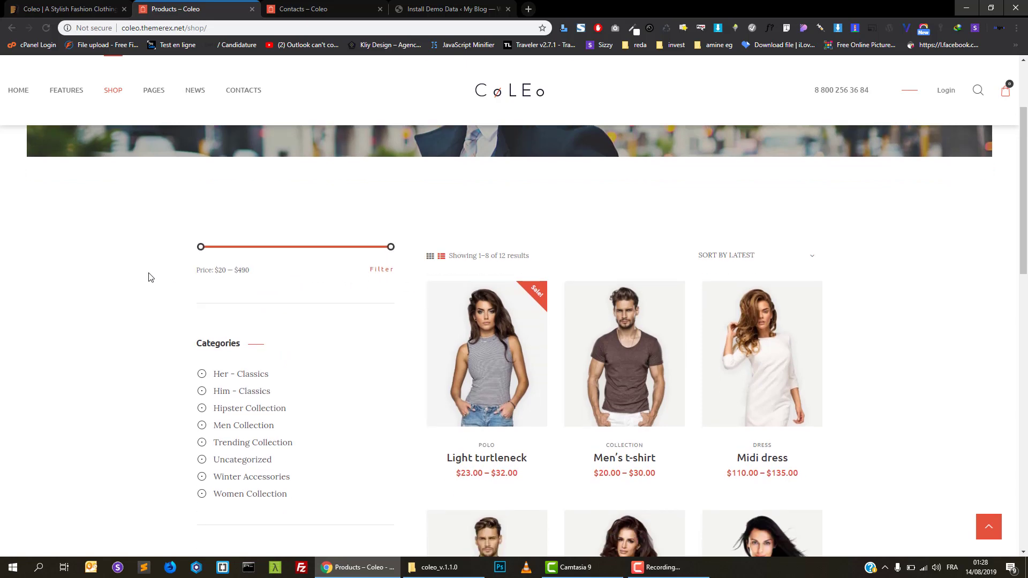
{"action": "scroll", "coordinate": [247, 265], "scroll_direction": "up", "scroll_amount": 3}
Try the Shop page's thumbnail display and show the products as a list.
{"action": "left_click", "coordinate": [441, 333]}
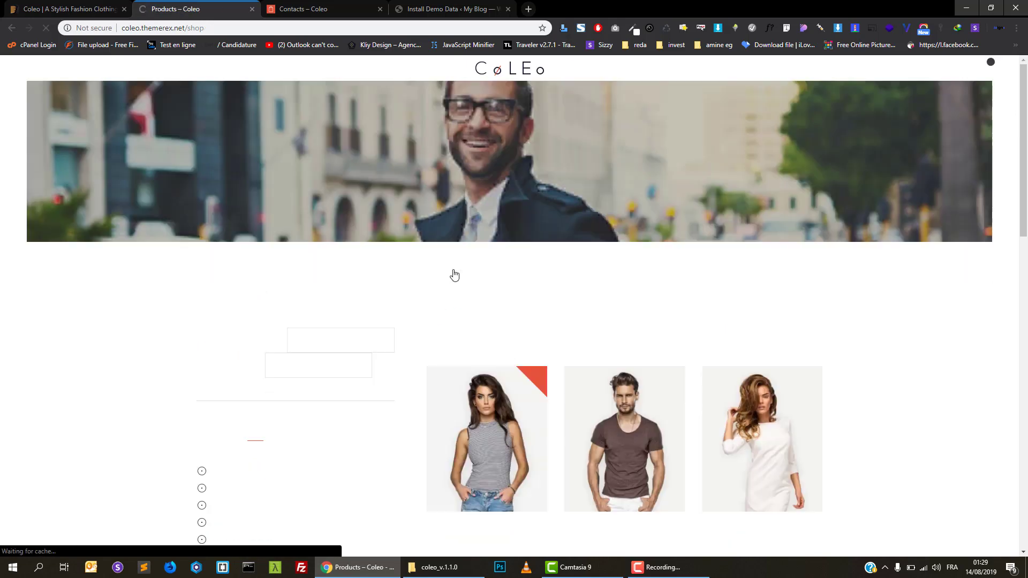
{"action": "scroll", "coordinate": [453, 273], "scroll_direction": "down", "scroll_amount": 2}
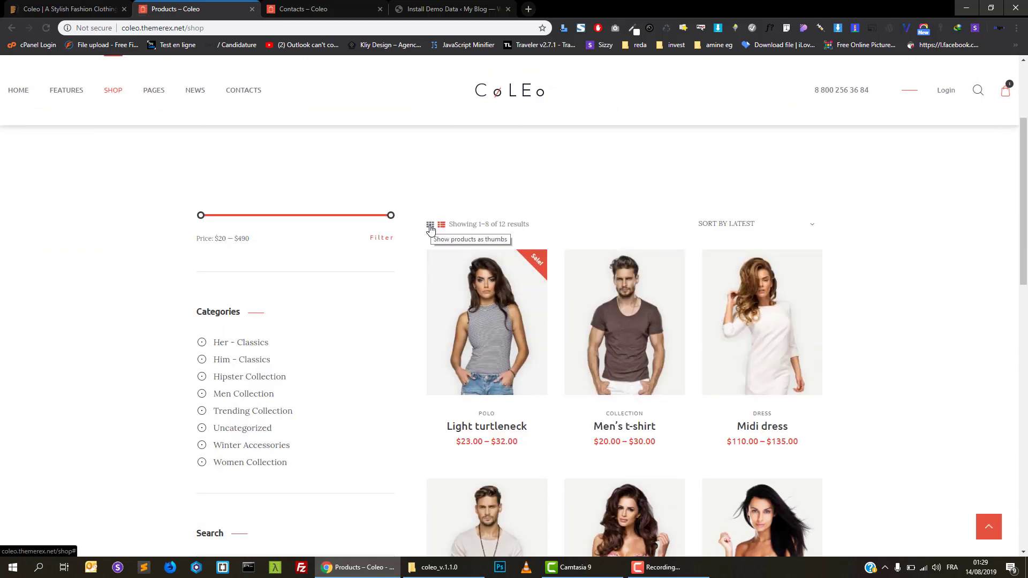
{"action": "left_click", "coordinate": [430, 227]}
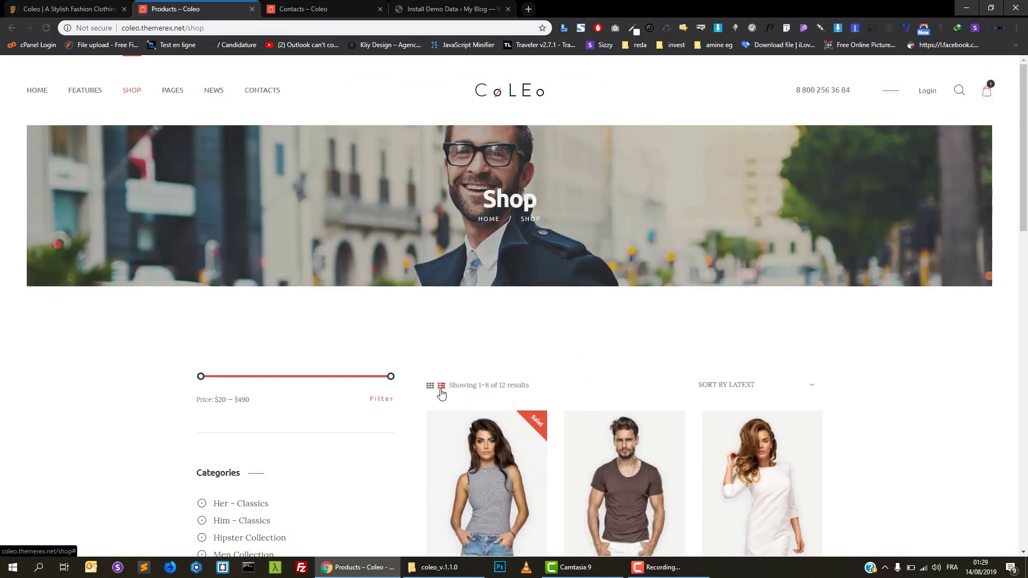
{"action": "left_click", "coordinate": [441, 385]}
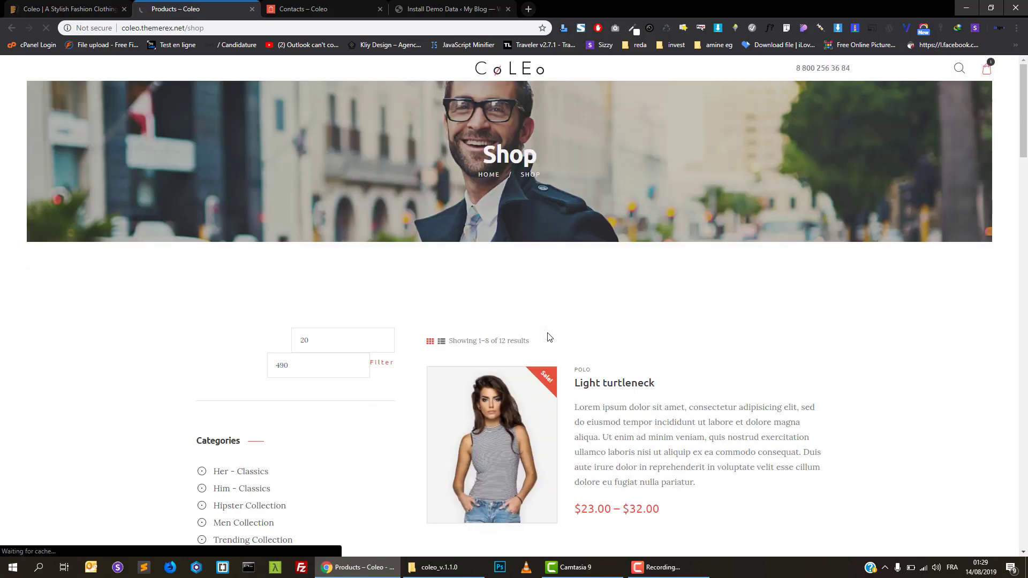
Look through the Shop page's product list and its sidebar categories, search, featured products and tags.
{"action": "scroll", "coordinate": [547, 337], "scroll_direction": "down", "scroll_amount": 10}
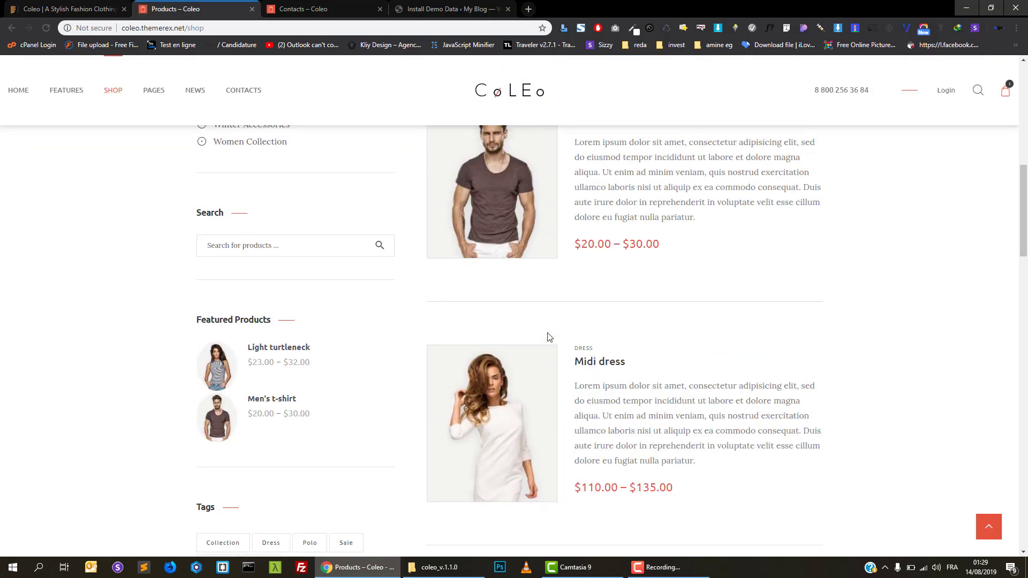
{"action": "scroll", "coordinate": [547, 337], "scroll_direction": "up", "scroll_amount": 2}
{"action": "scroll", "coordinate": [248, 321], "scroll_direction": "down", "scroll_amount": 3}
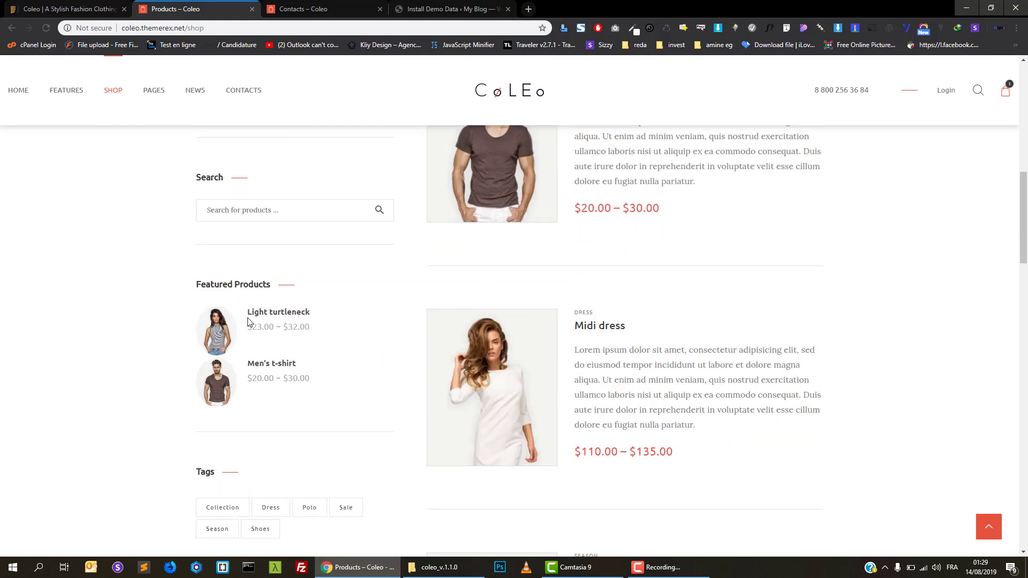
{"action": "scroll", "coordinate": [272, 298], "scroll_direction": "down", "scroll_amount": 3}
{"action": "scroll", "coordinate": [273, 298], "scroll_direction": "up", "scroll_amount": 3}
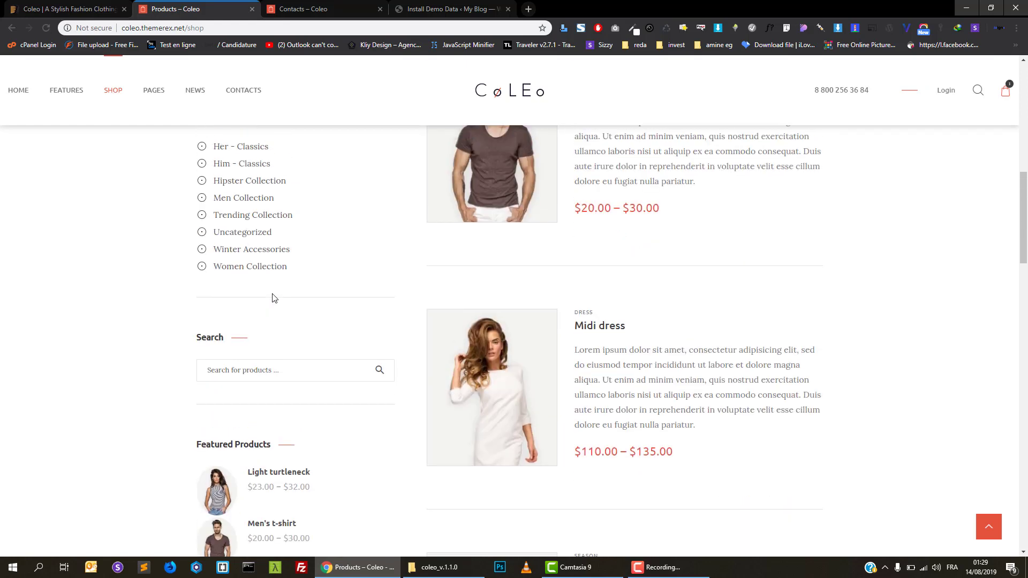
{"action": "scroll", "coordinate": [272, 298], "scroll_direction": "up", "scroll_amount": 2}
{"action": "scroll", "coordinate": [272, 298], "scroll_direction": "up", "scroll_amount": 8}
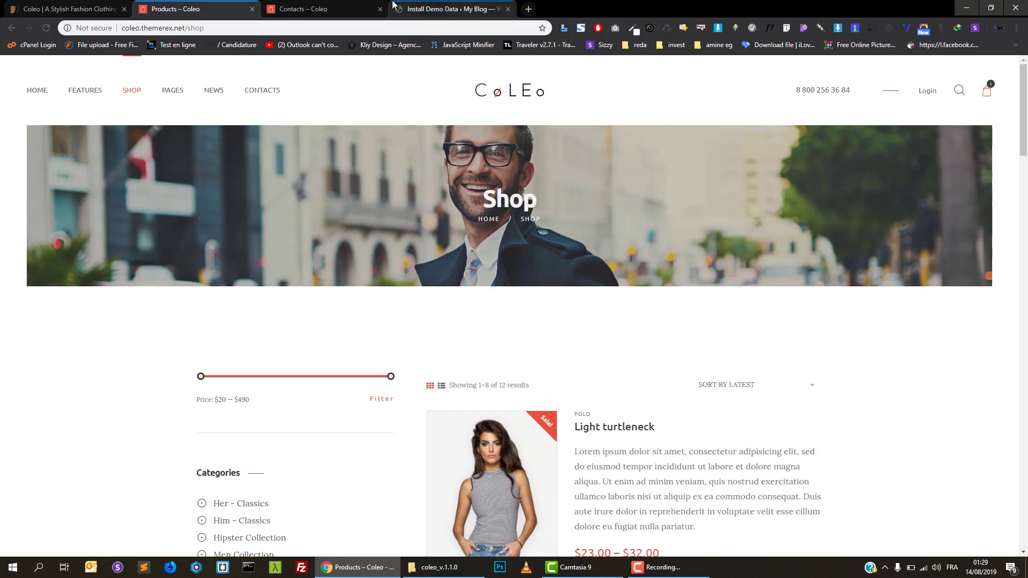
Check the demo data import progress in the WordPress admin and close the Contacts page tab.
{"action": "left_click", "coordinate": [436, 5]}
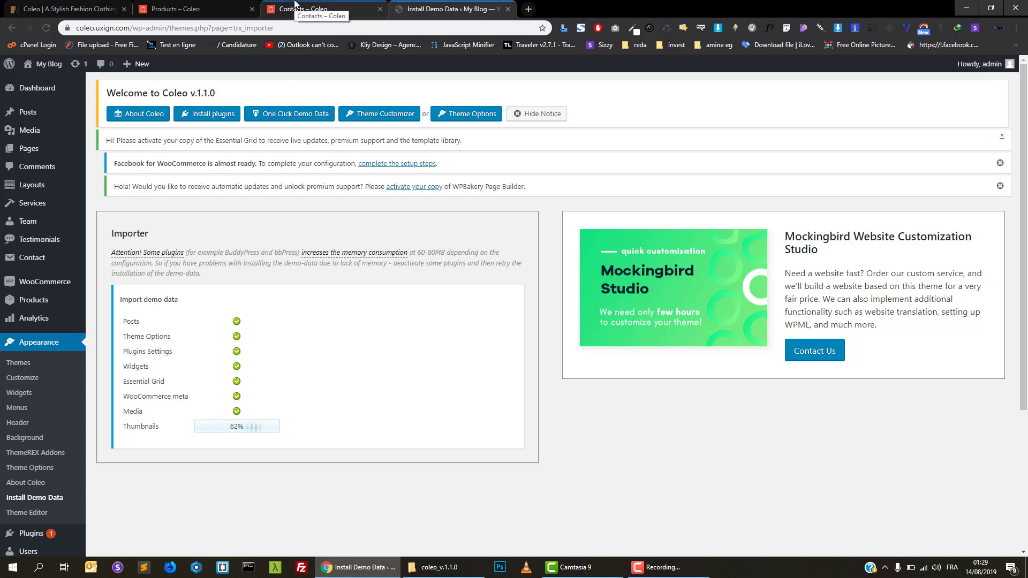
{"action": "left_click", "coordinate": [381, 9]}
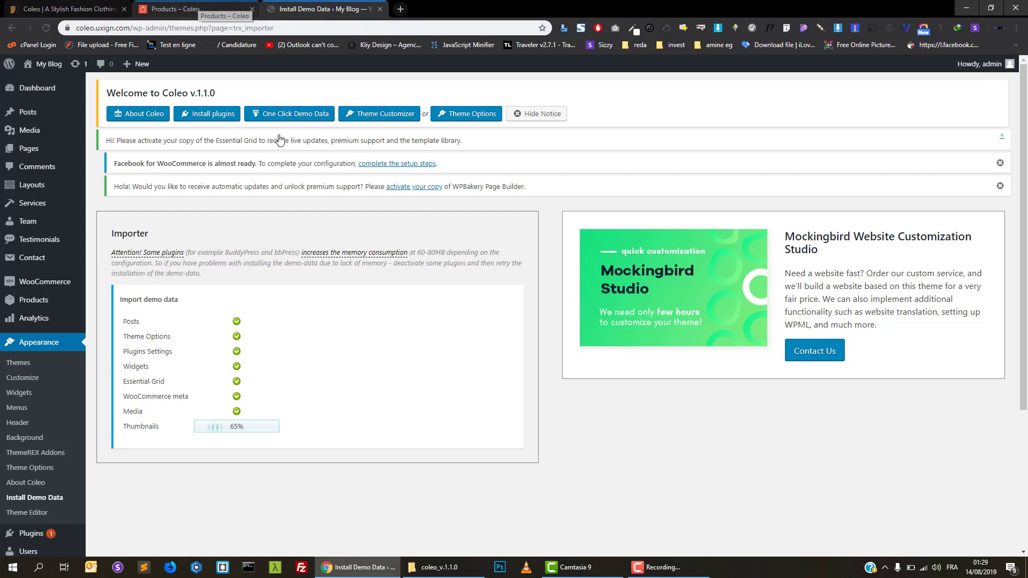
Switch to the Coleo item page on ThemeForest and look through the theme's description and features.
{"action": "left_click", "coordinate": [86, 7]}
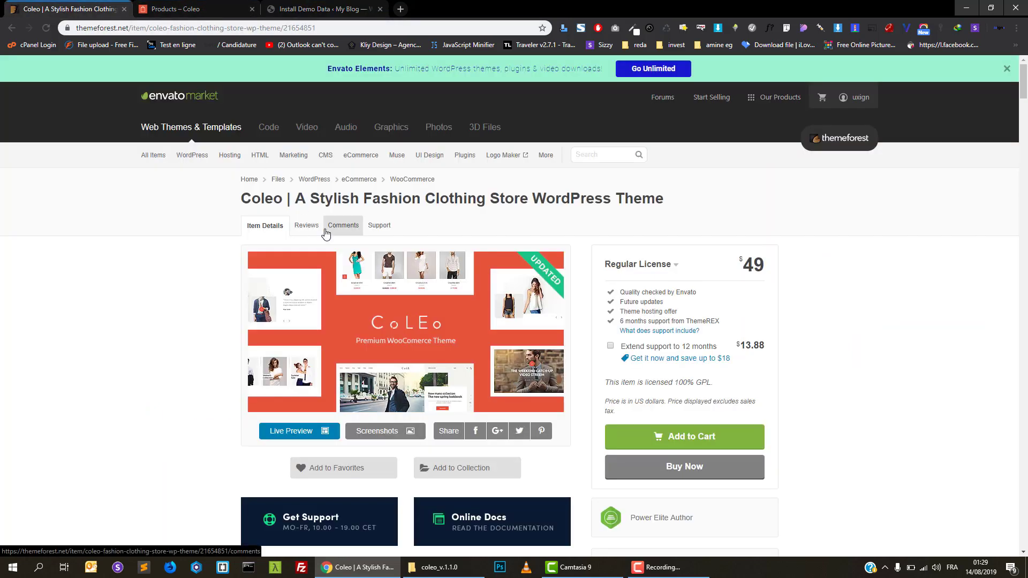
{"action": "scroll", "coordinate": [325, 234], "scroll_direction": "down", "scroll_amount": 20}
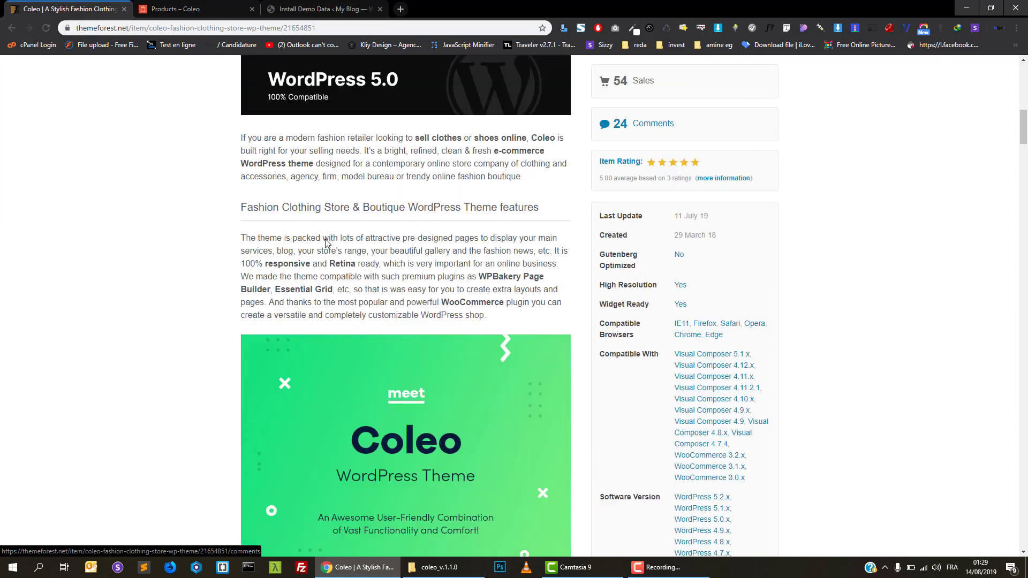
{"action": "scroll", "coordinate": [329, 241], "scroll_direction": "down", "scroll_amount": 6}
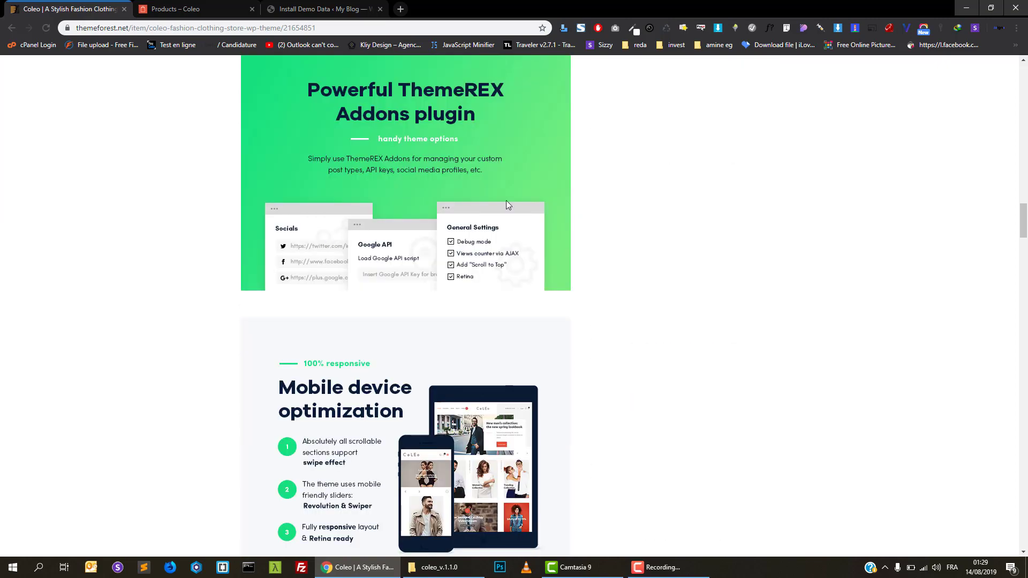
{"action": "left_click_drag", "start_coordinate": [1024, 235], "coordinate": [1022, 99]}
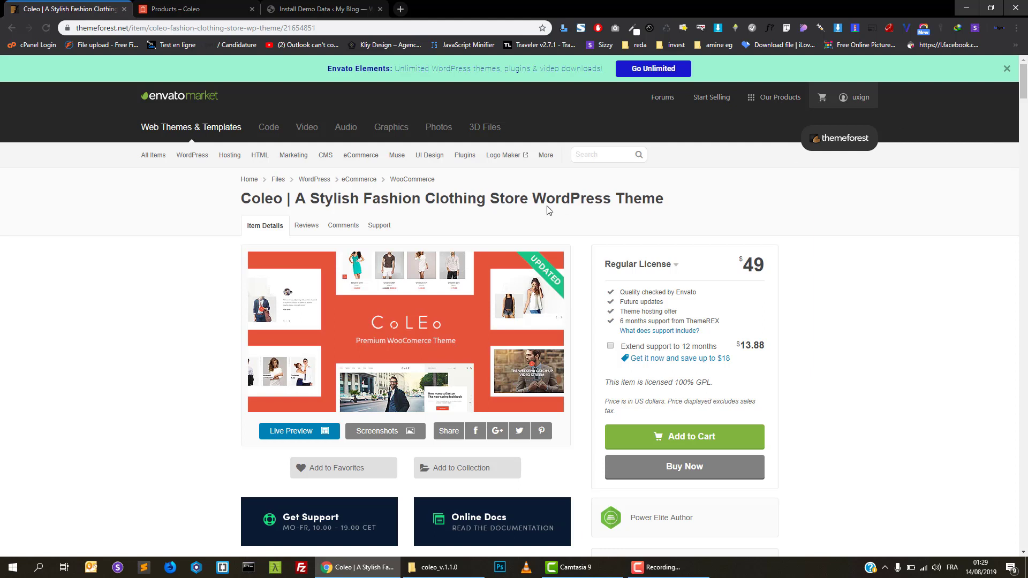
Look through ThemeForest's UI Design, WordPress and eCommerce template categories.
{"action": "mouse_move", "coordinate": [141, 166]}
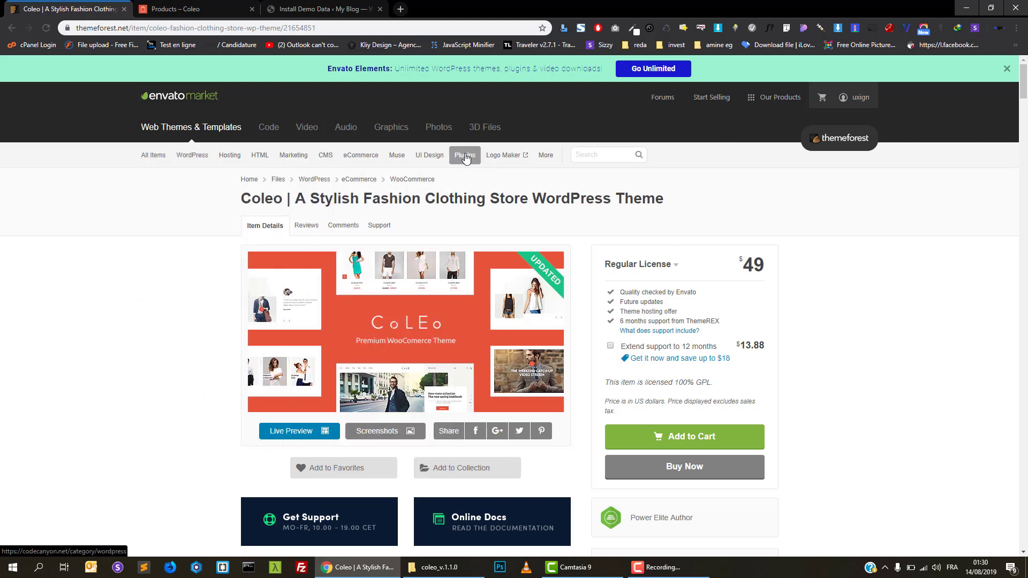
{"action": "mouse_move", "coordinate": [438, 157]}
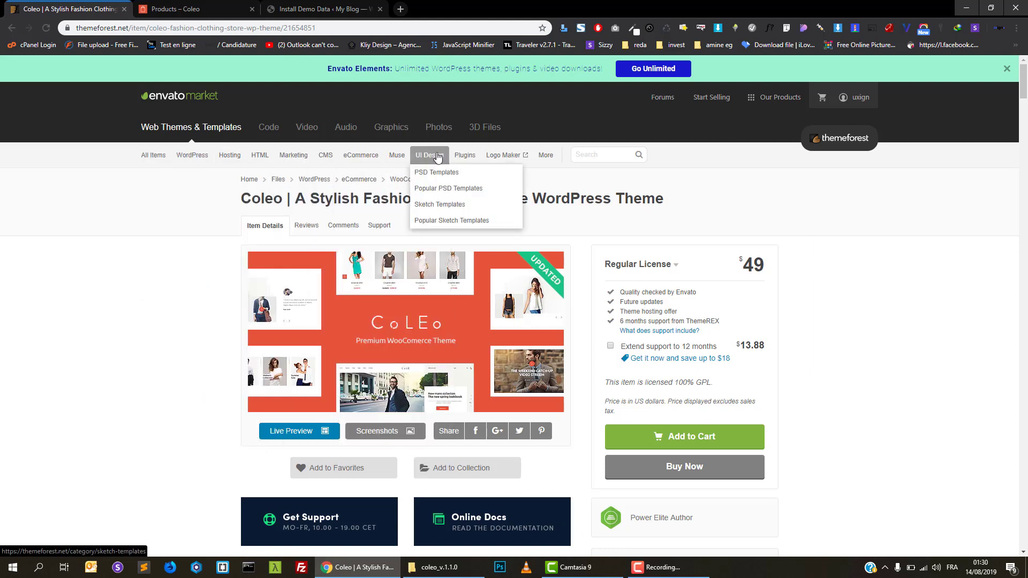
{"action": "mouse_move", "coordinate": [258, 158]}
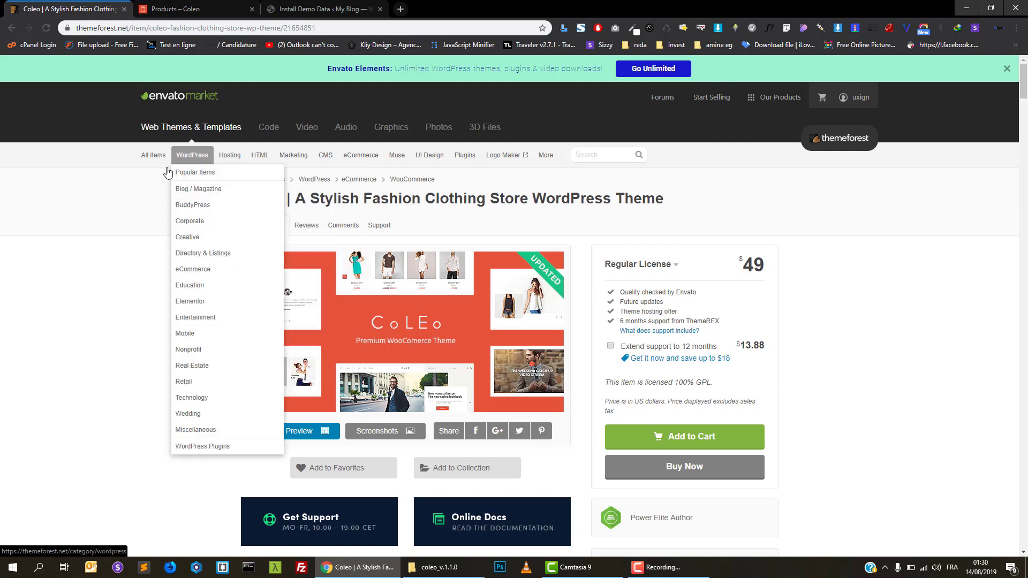
{"action": "mouse_move", "coordinate": [368, 158]}
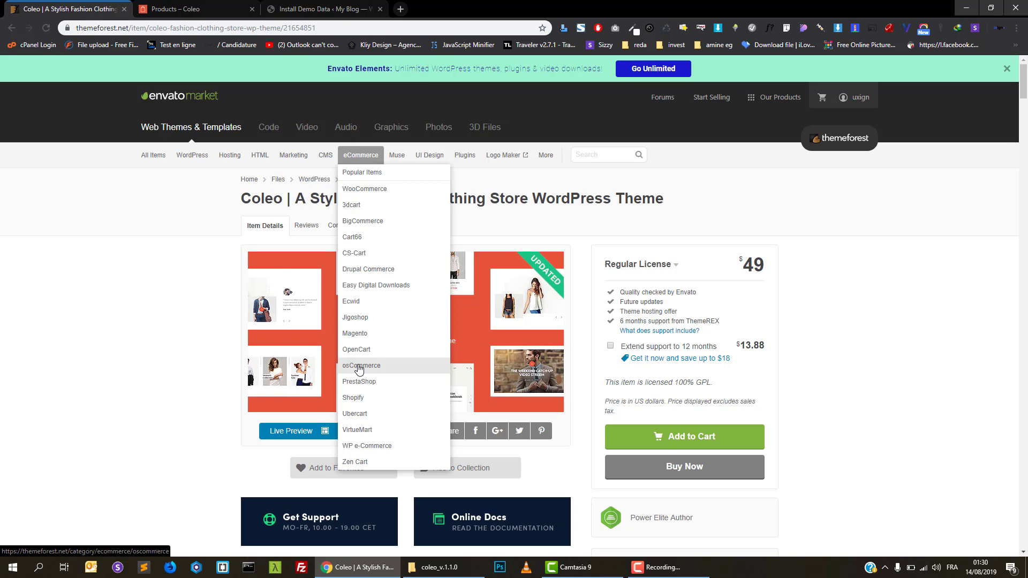
Dismiss the Envato Elements promotional banner on the Coleo item page.
{"action": "scroll", "coordinate": [143, 335], "scroll_direction": "down", "scroll_amount": 2}
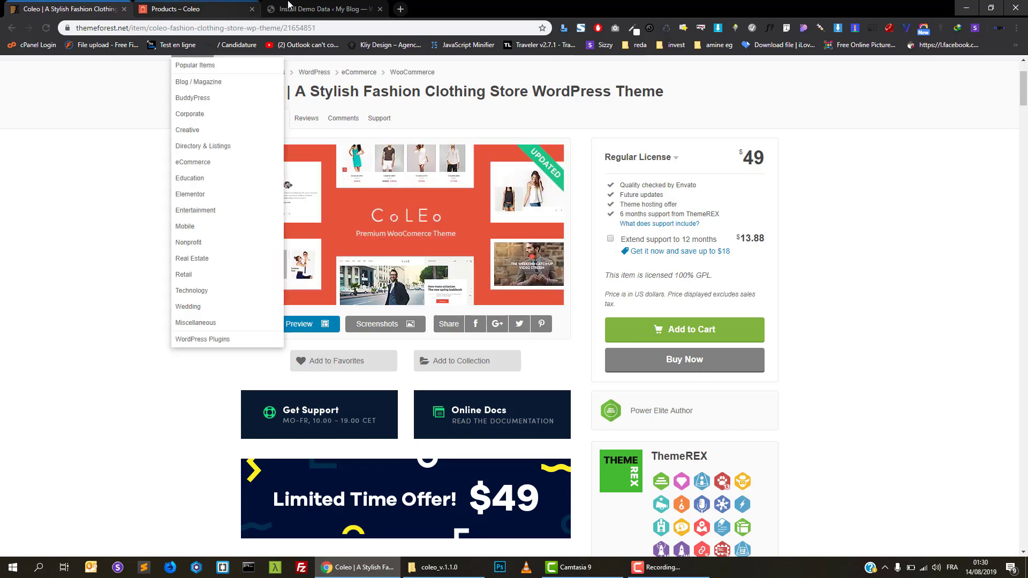
{"action": "scroll", "coordinate": [164, 255], "scroll_direction": "up", "scroll_amount": 2}
{"action": "scroll", "coordinate": [164, 255], "scroll_direction": "down", "scroll_amount": 4}
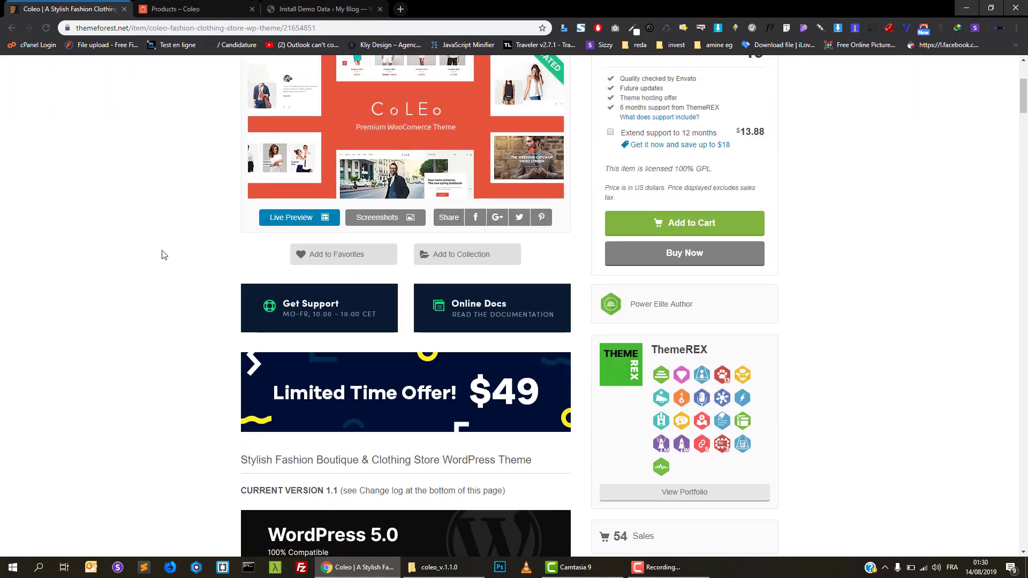
{"action": "scroll", "coordinate": [164, 255], "scroll_direction": "up", "scroll_amount": 4}
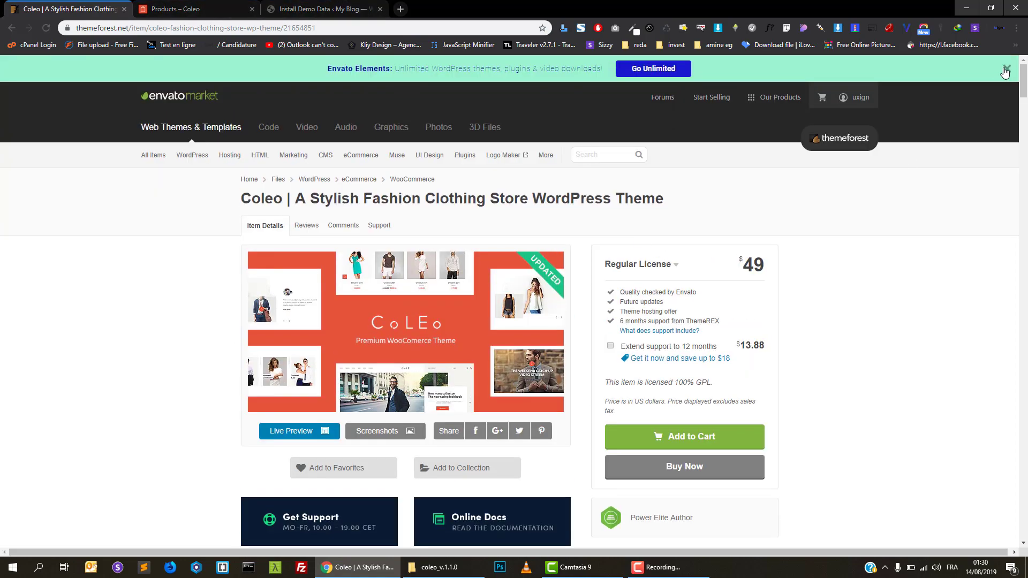
{"action": "left_click", "coordinate": [1007, 69]}
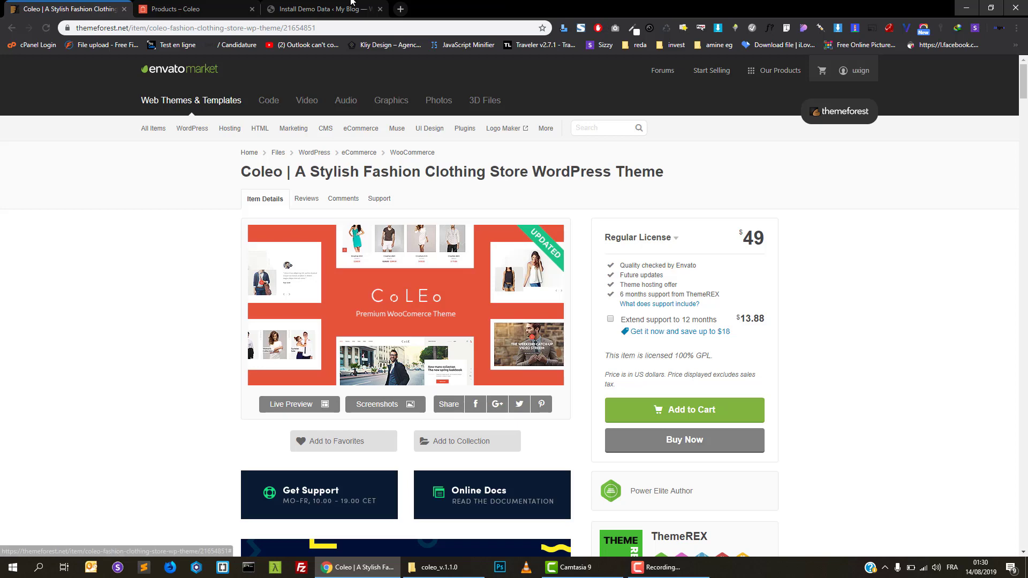
Return to the demo data import page, open the site from the completed import, and look over its home page.
{"action": "left_click", "coordinate": [319, 4]}
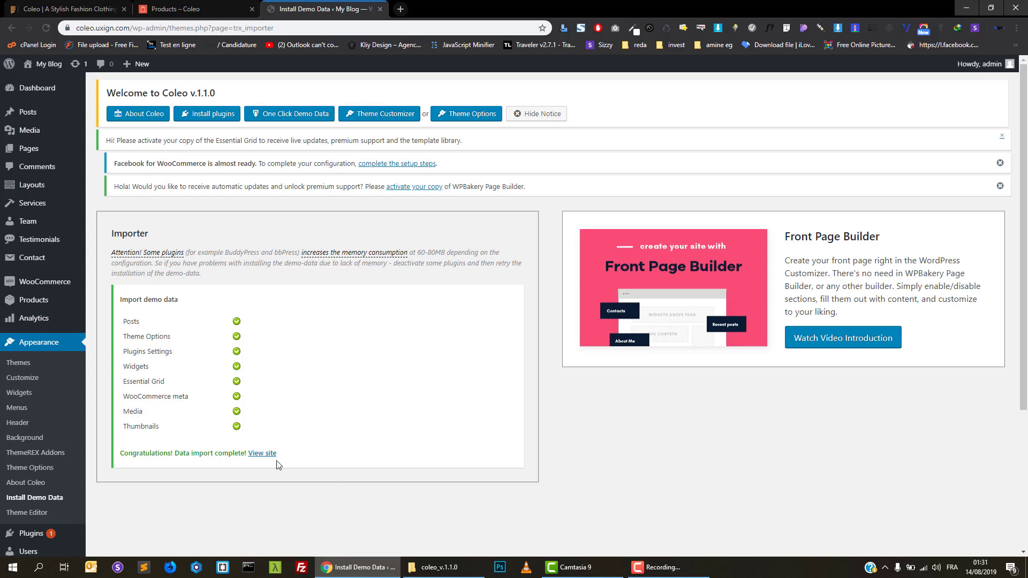
{"action": "left_click", "coordinate": [262, 454]}
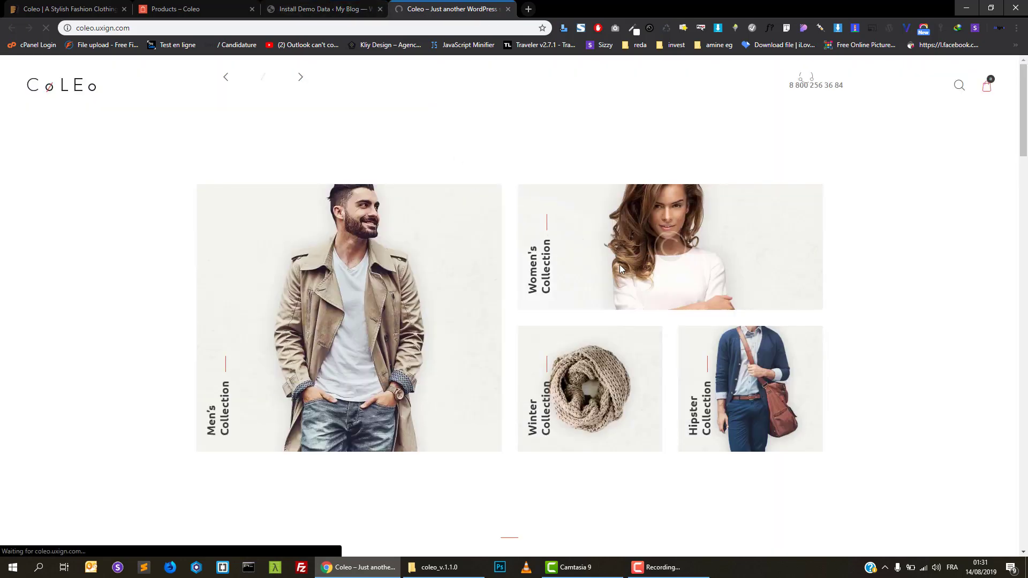
{"action": "scroll", "coordinate": [618, 321], "scroll_direction": "down", "scroll_amount": 7}
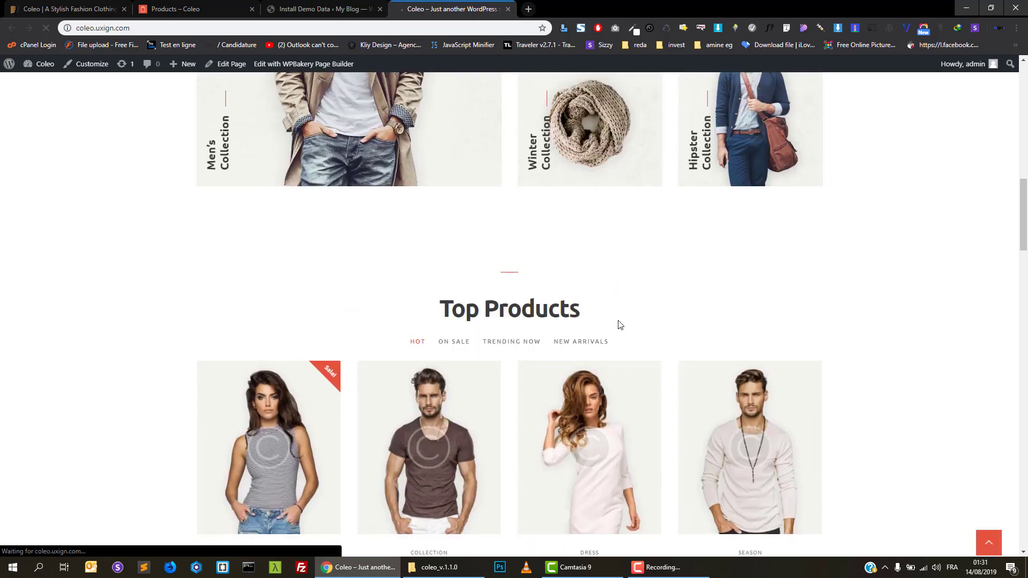
{"action": "scroll", "coordinate": [638, 329], "scroll_direction": "down", "scroll_amount": 4}
{"action": "scroll", "coordinate": [770, 264], "scroll_direction": "up", "scroll_amount": 4}
{"action": "scroll", "coordinate": [769, 264], "scroll_direction": "up", "scroll_amount": 8}
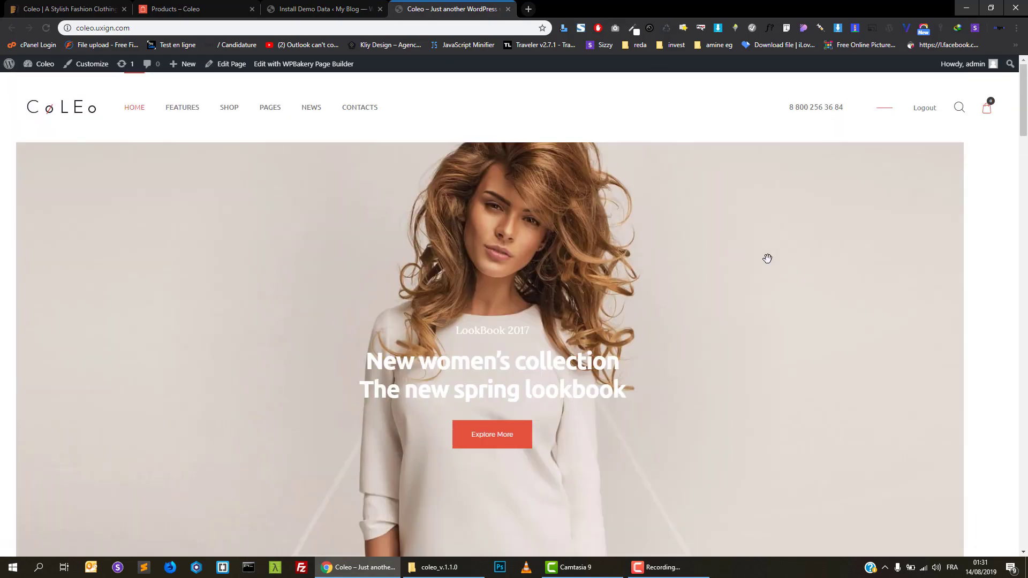
Inspect the full web address of the imported Coleo site.
{"action": "left_click", "coordinate": [158, 30]}
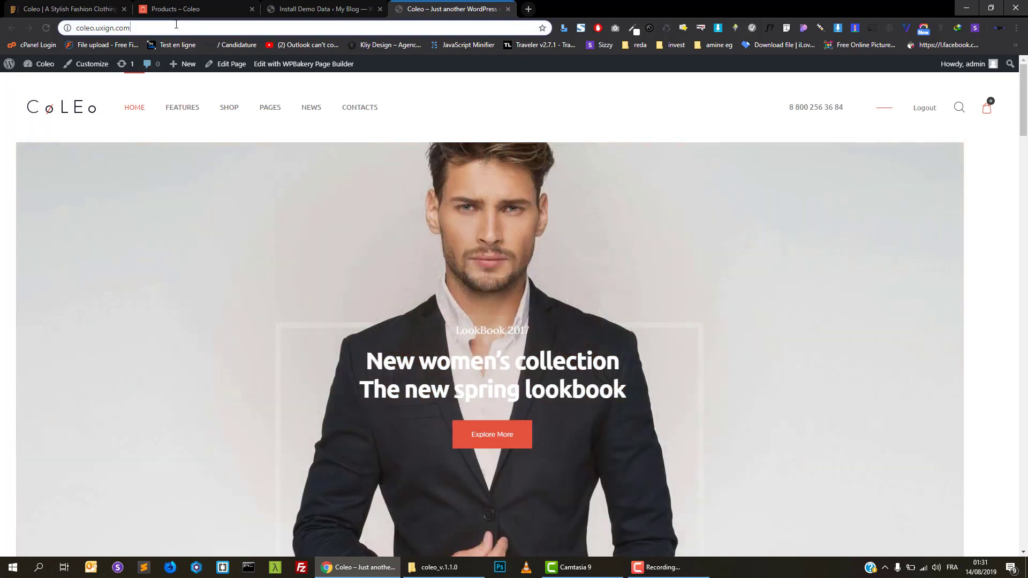
{"action": "left_click", "coordinate": [158, 30]}
{"action": "left_click_drag", "start_coordinate": [171, 26], "coordinate": [76, 33]}
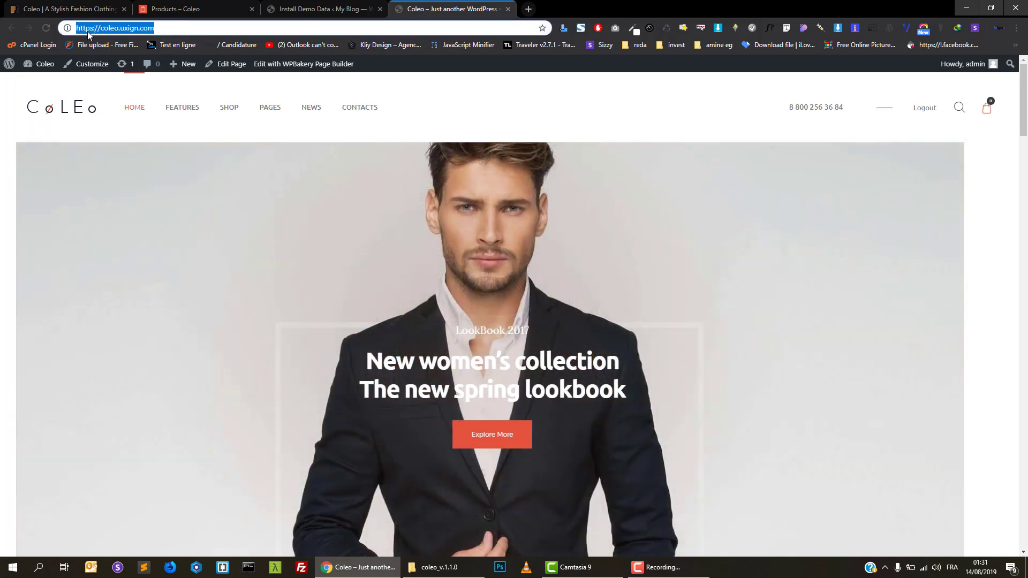
{"action": "left_click", "coordinate": [149, 29]}
Look through the home page down to the footer, switching Top Products to New Arrivals and Trending Now.
{"action": "scroll", "coordinate": [448, 292], "scroll_direction": "down", "scroll_amount": 20}
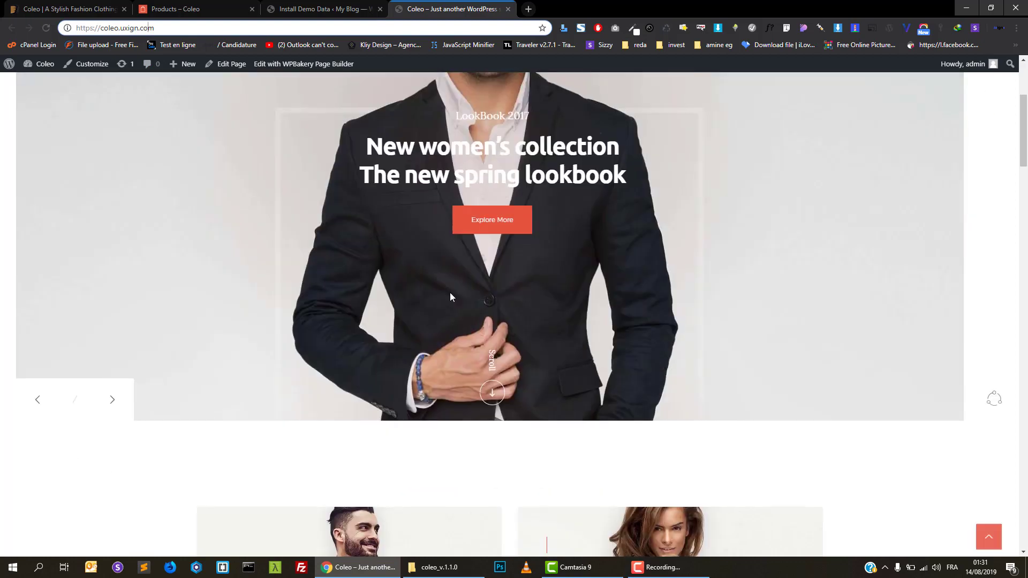
{"action": "scroll", "coordinate": [434, 193], "scroll_direction": "up", "scroll_amount": 3}
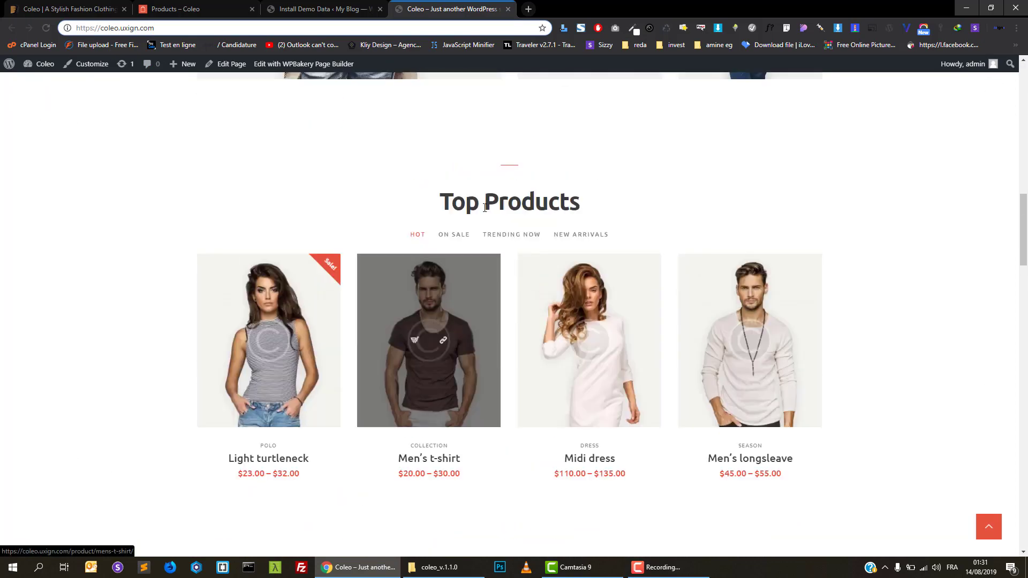
{"action": "left_click", "coordinate": [579, 234]}
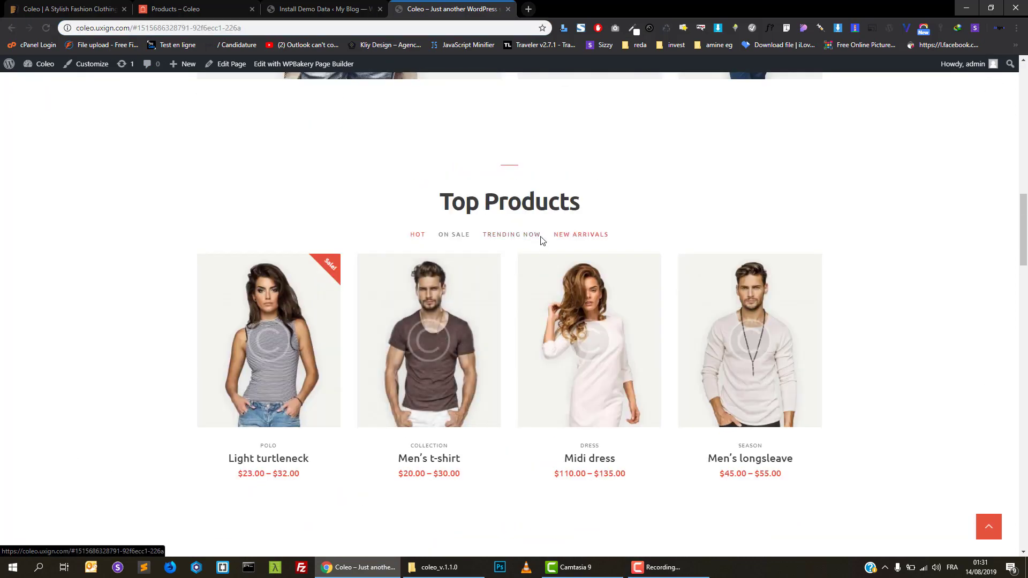
{"action": "scroll", "coordinate": [610, 301], "scroll_direction": "down", "scroll_amount": 8}
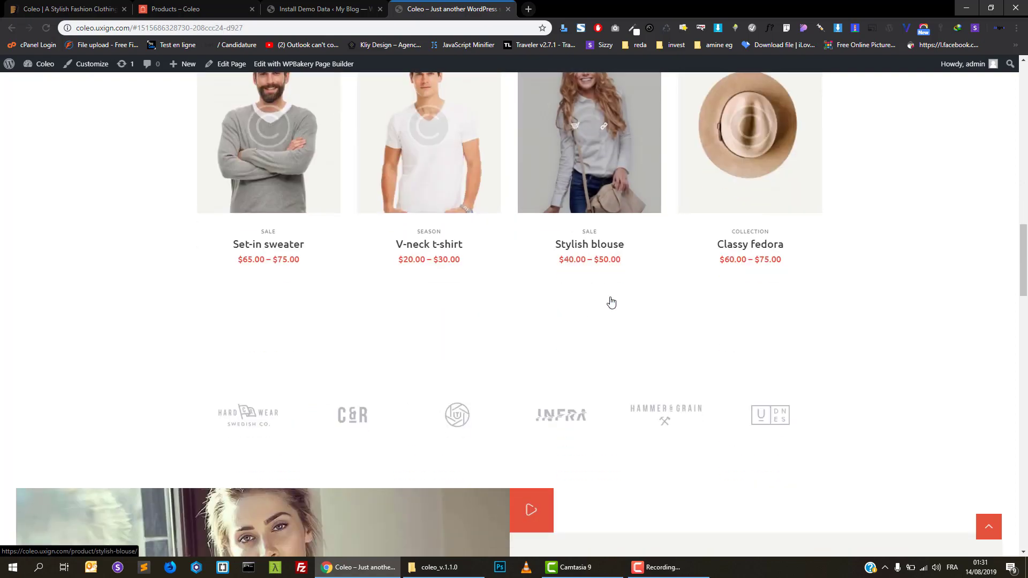
{"action": "scroll", "coordinate": [611, 302], "scroll_direction": "down", "scroll_amount": 15}
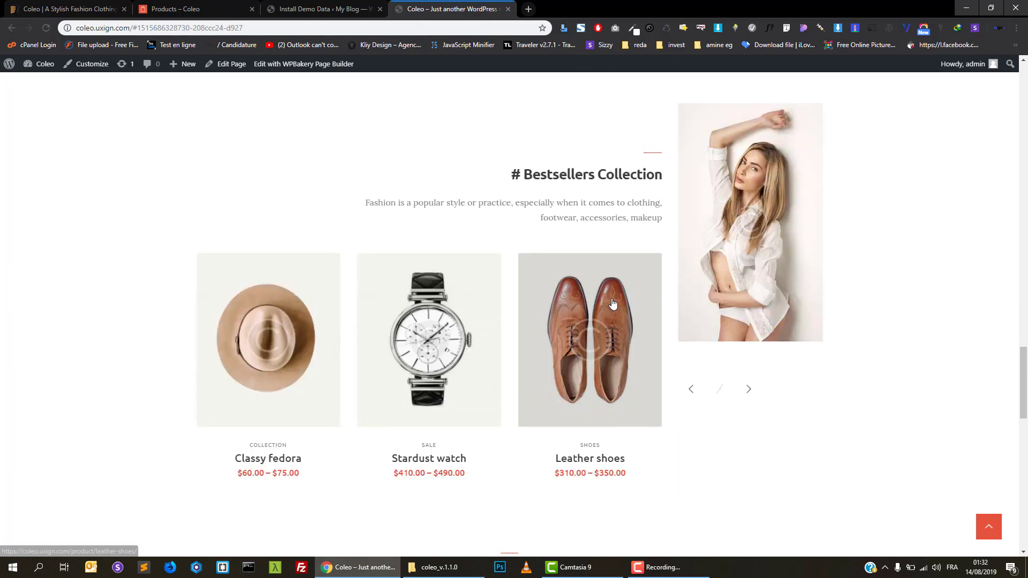
{"action": "scroll", "coordinate": [613, 304], "scroll_direction": "down", "scroll_amount": 10}
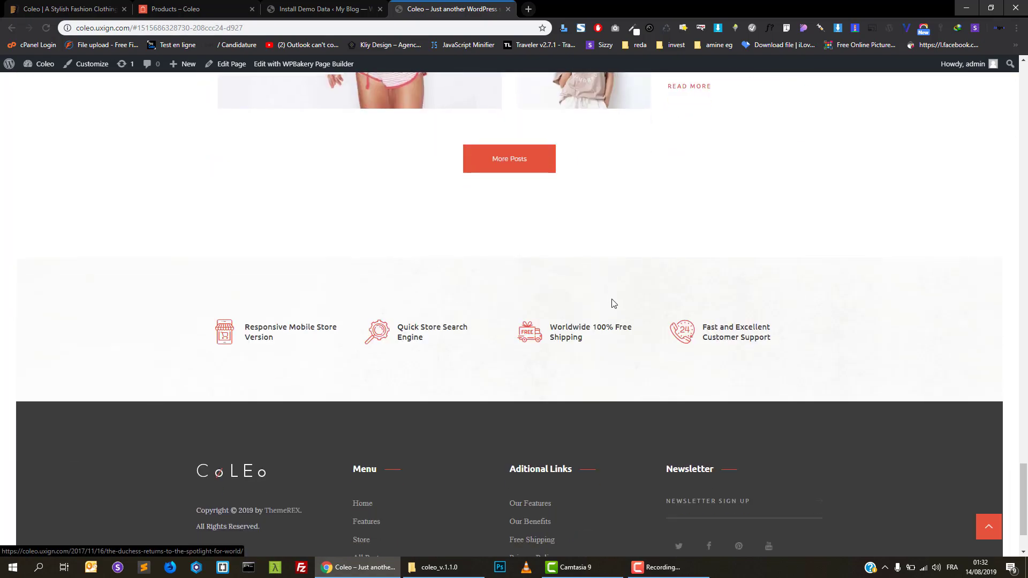
{"action": "scroll", "coordinate": [613, 304], "scroll_direction": "up", "scroll_amount": 12}
{"action": "scroll", "coordinate": [613, 304], "scroll_direction": "up", "scroll_amount": 18}
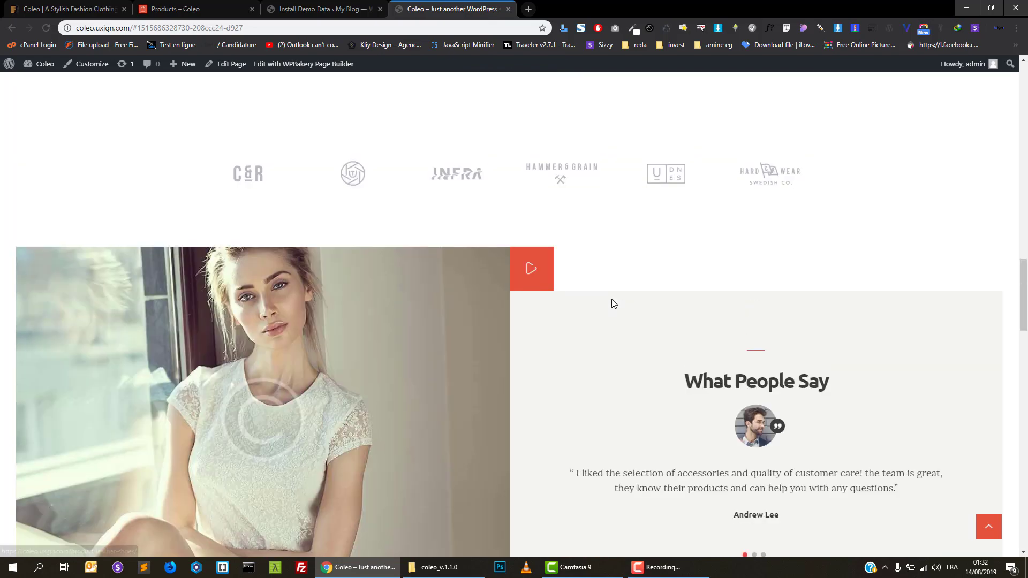
{"action": "scroll", "coordinate": [614, 305], "scroll_direction": "down", "scroll_amount": 10}
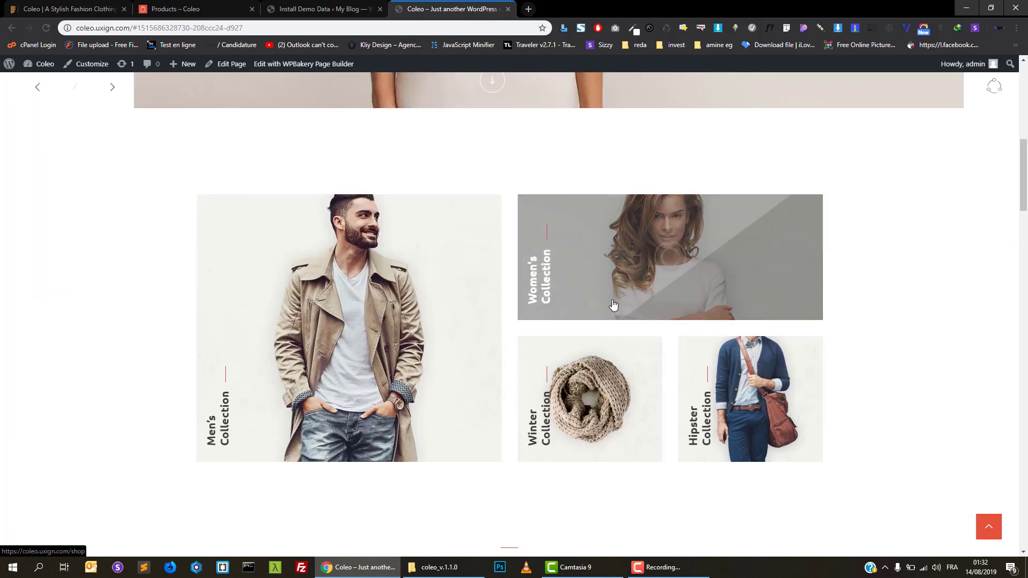
{"action": "scroll", "coordinate": [386, 240], "scroll_direction": "down", "scroll_amount": 3}
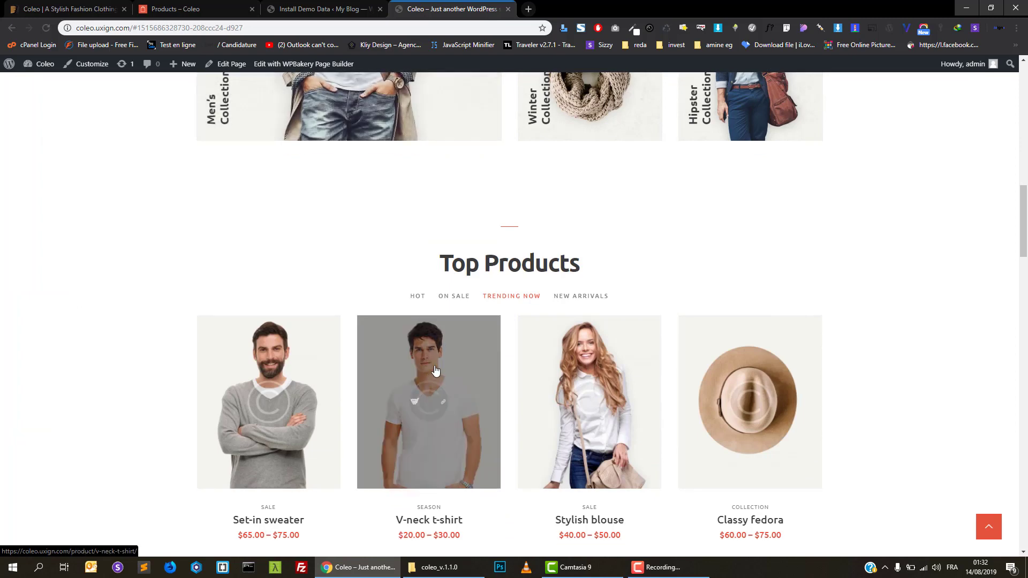
Open the V-neck t-shirt from Top Products and add it to the cart in size 42, beige.
{"action": "left_click", "coordinate": [413, 403]}
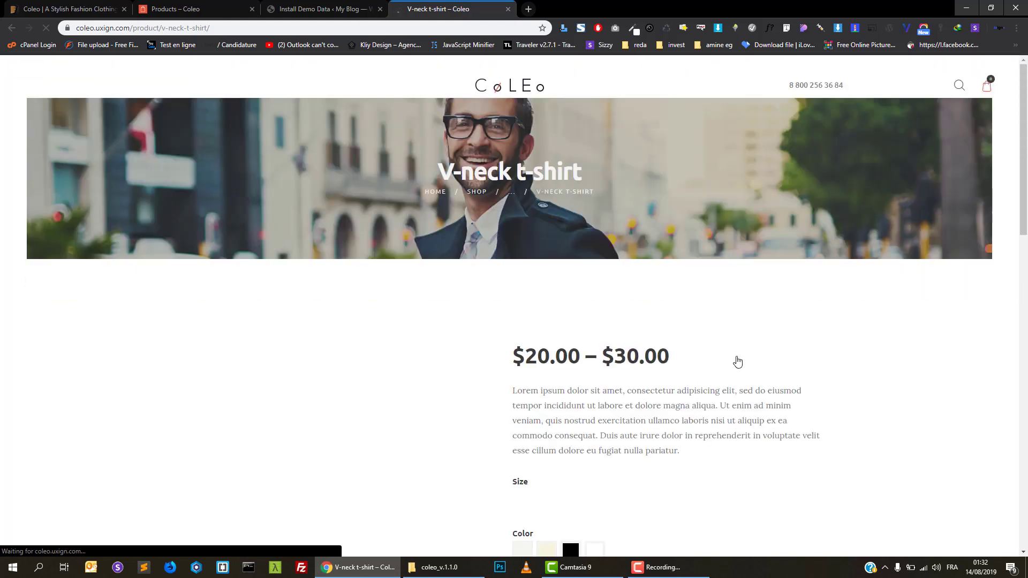
{"action": "scroll", "coordinate": [737, 360], "scroll_direction": "down", "scroll_amount": 1}
{"action": "scroll", "coordinate": [737, 360], "scroll_direction": "down", "scroll_amount": 3}
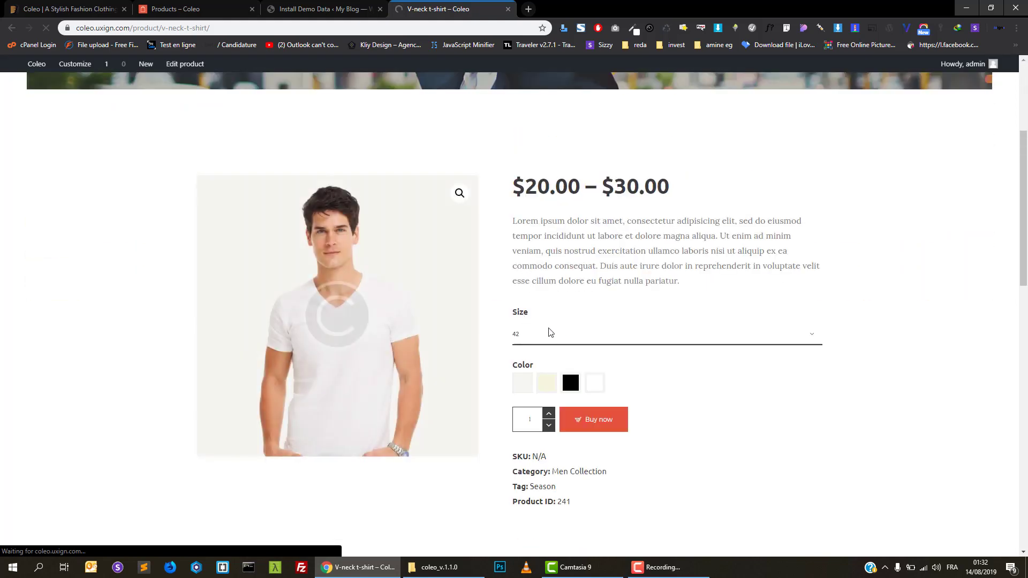
{"action": "scroll", "coordinate": [583, 336], "scroll_direction": "down", "scroll_amount": 3}
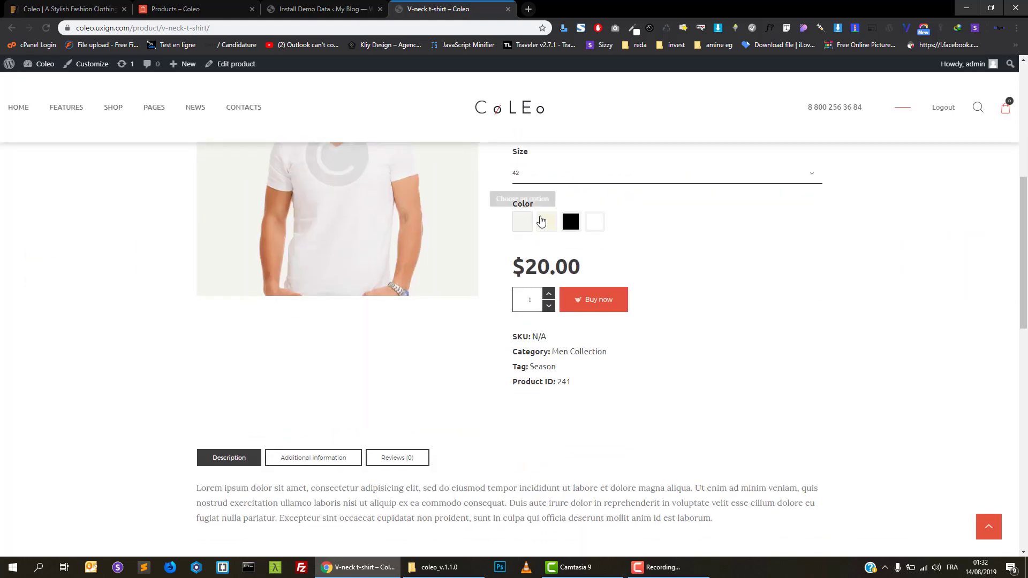
{"action": "left_click", "coordinate": [547, 221]}
{"action": "left_click", "coordinate": [606, 309]}
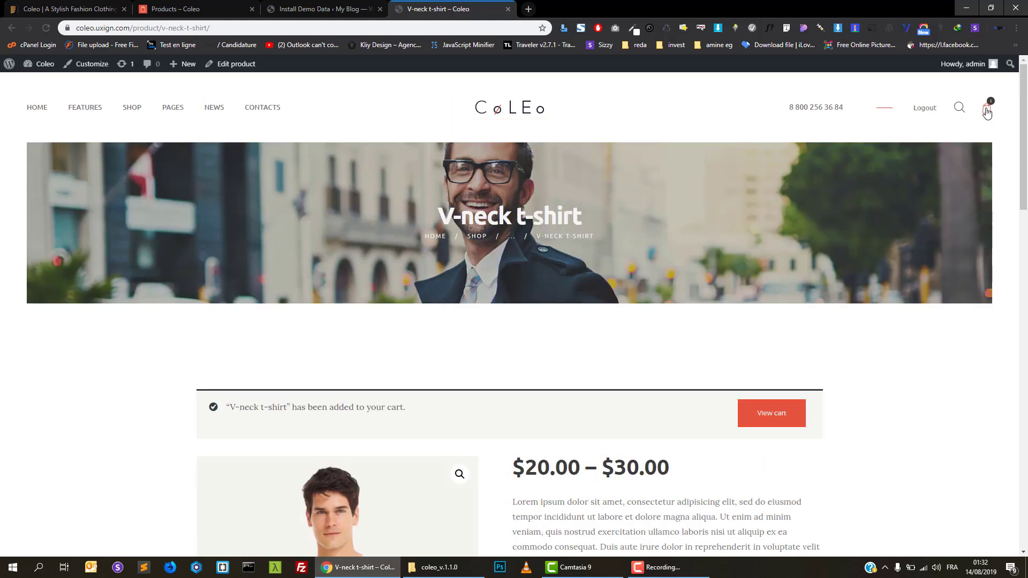
Proceed from the cart to checkout and look over the checkout form.
{"action": "left_click", "coordinate": [988, 109]}
{"action": "left_click", "coordinate": [939, 211]}
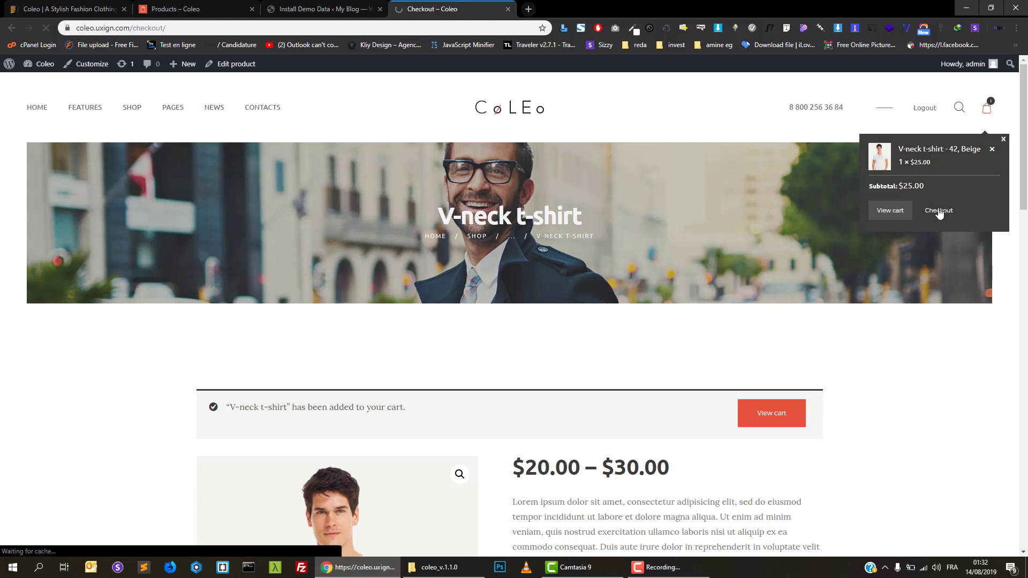
{"action": "scroll", "coordinate": [368, 213], "scroll_direction": "down", "scroll_amount": 5}
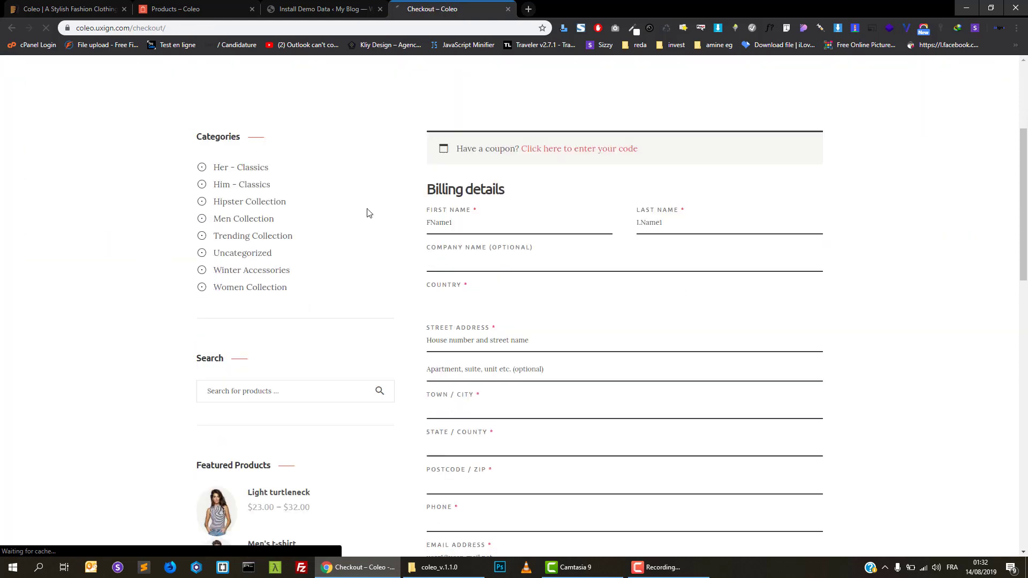
{"action": "scroll", "coordinate": [536, 353], "scroll_direction": "down", "scroll_amount": 4}
{"action": "scroll", "coordinate": [507, 317], "scroll_direction": "up", "scroll_amount": 8}
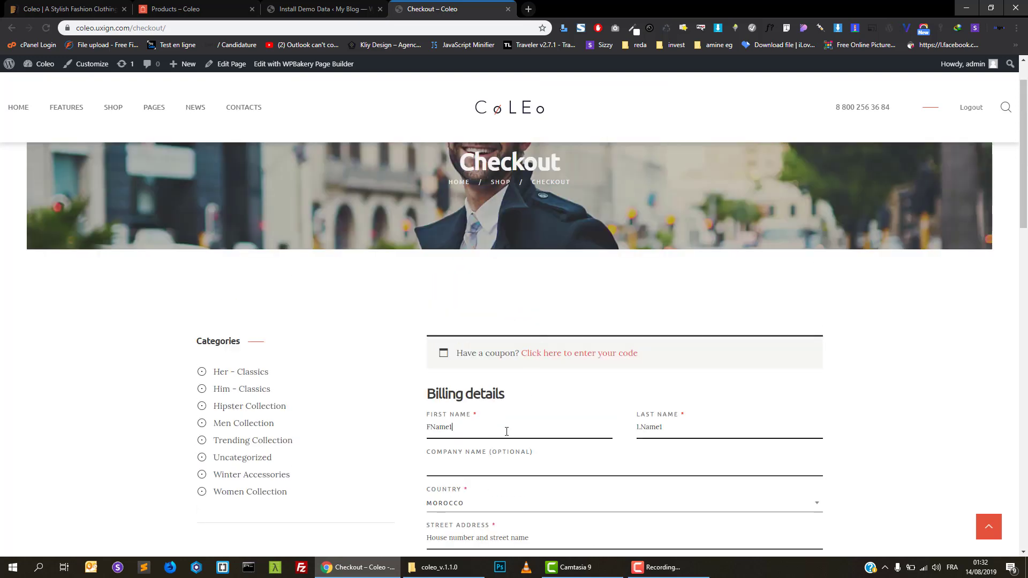
Fill in the billing company and address details from a saved browser autofill address.
{"action": "scroll", "coordinate": [616, 407], "scroll_direction": "down", "scroll_amount": 2}
{"action": "left_click", "coordinate": [502, 363]}
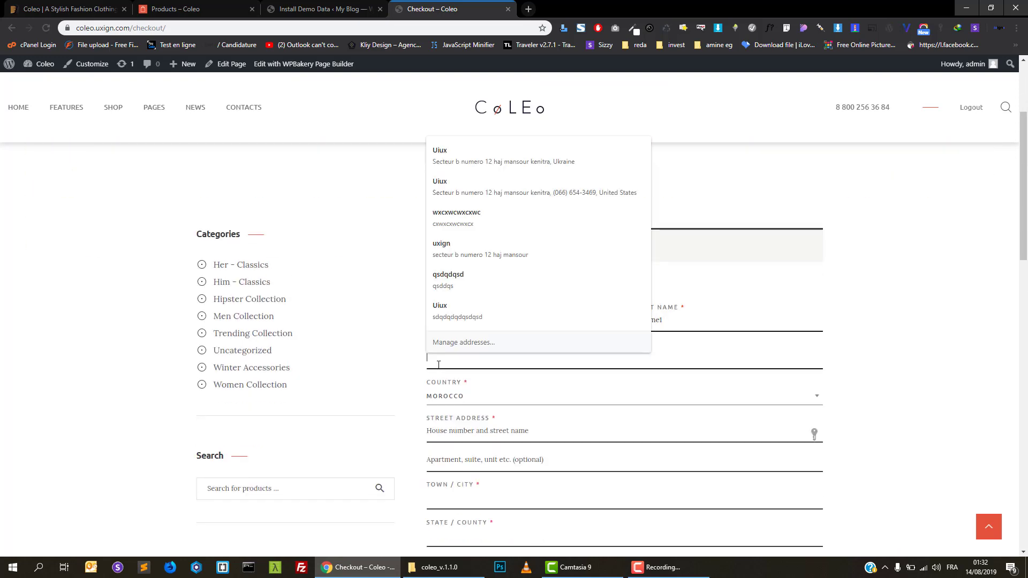
{"action": "left_click", "coordinate": [461, 219]}
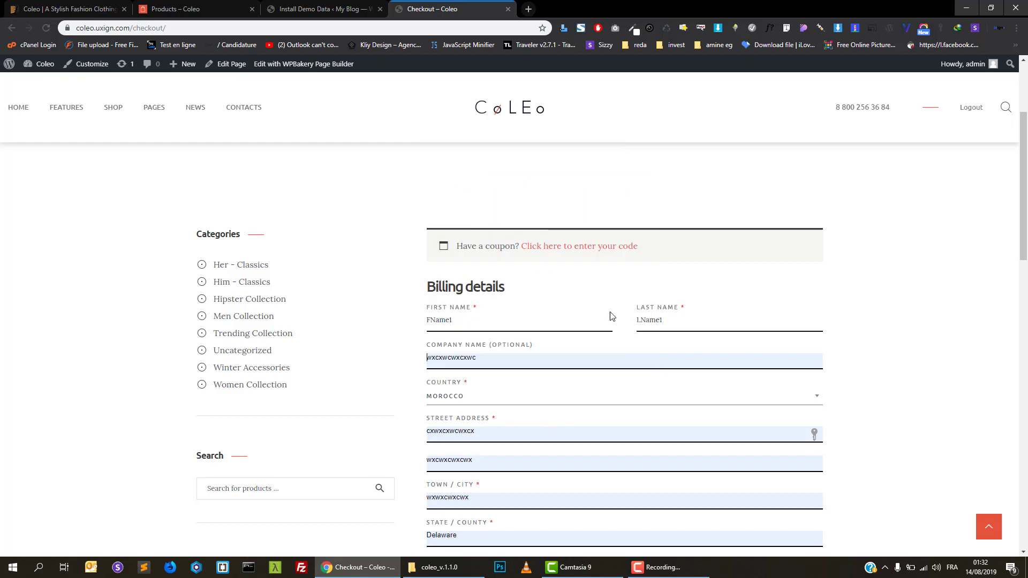
Enter the customer's phone number in the billing details.
{"action": "scroll", "coordinate": [538, 363], "scroll_direction": "down", "scroll_amount": 4}
{"action": "scroll", "coordinate": [476, 359], "scroll_direction": "down", "scroll_amount": 2}
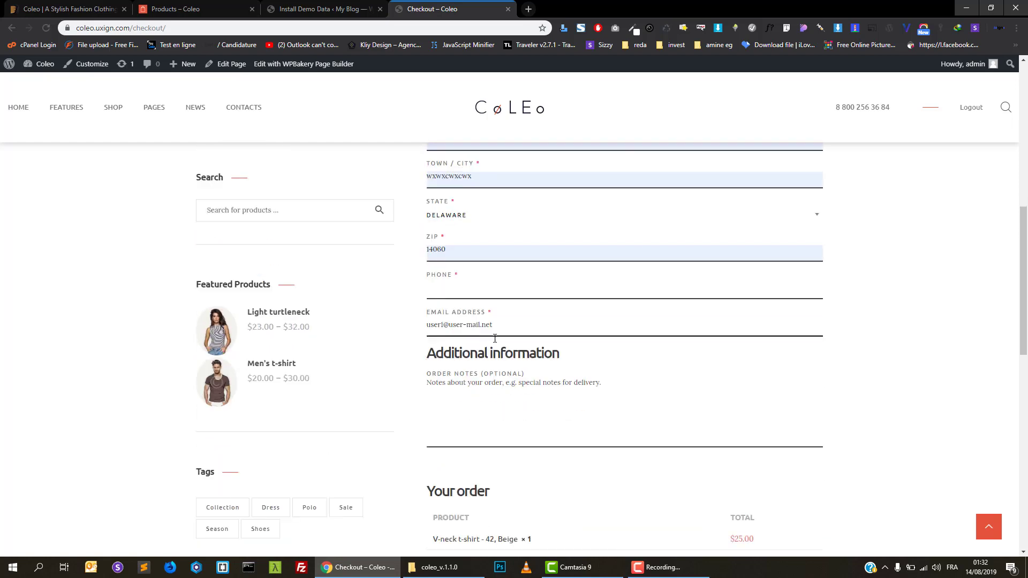
{"action": "left_click", "coordinate": [467, 293]}
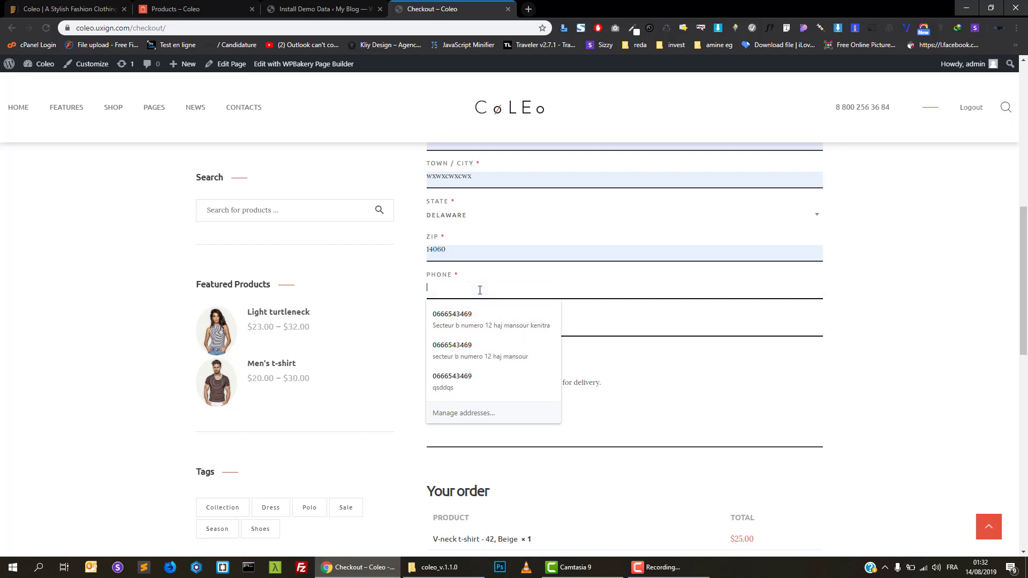
{"action": "type", "text": "06585434"}
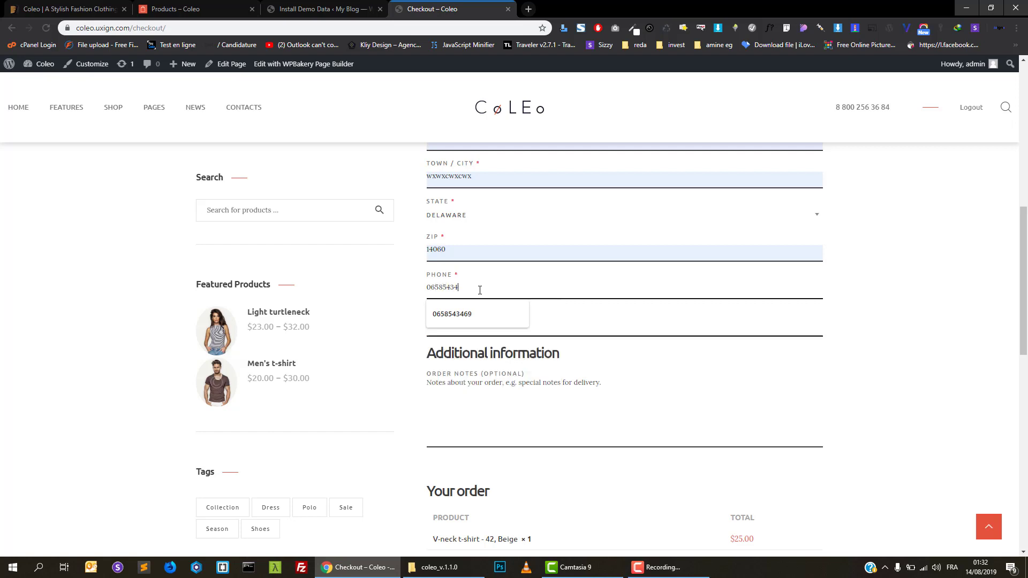